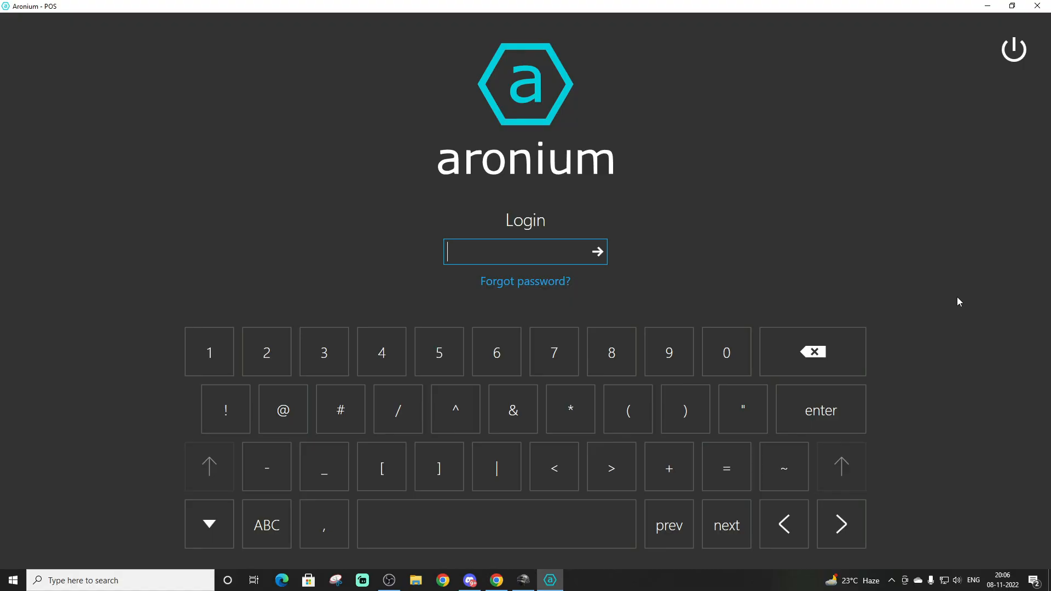
# Log in with the account password and cancel the order or customer name request
pyautogui.write('1234')
pyautogui.press('Return')
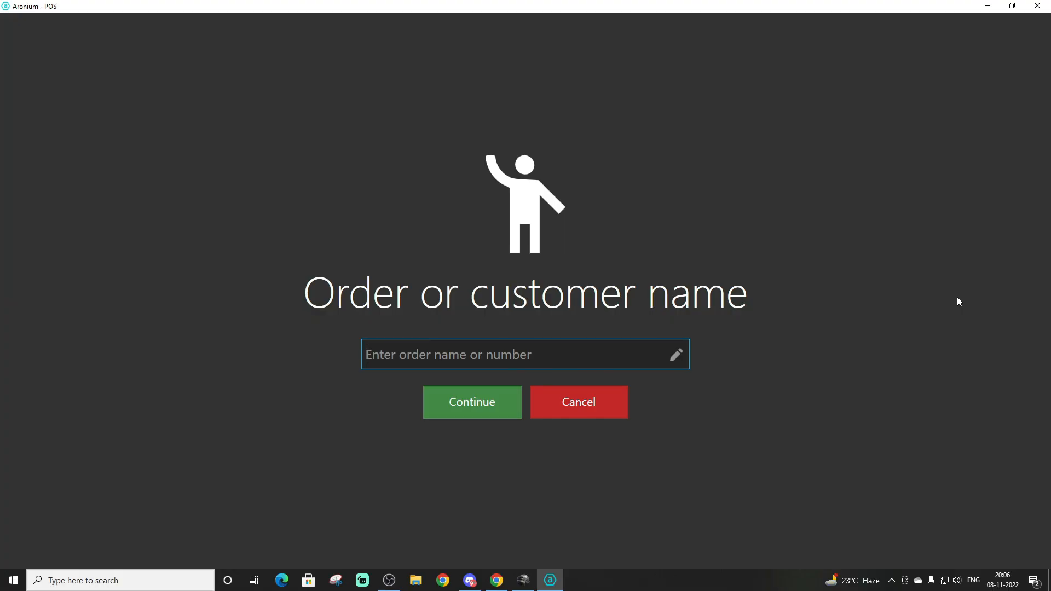
pyautogui.click(571, 402)
# Disable custom order names in the Order & payment settings and save the change
pyautogui.click(1019, 536)
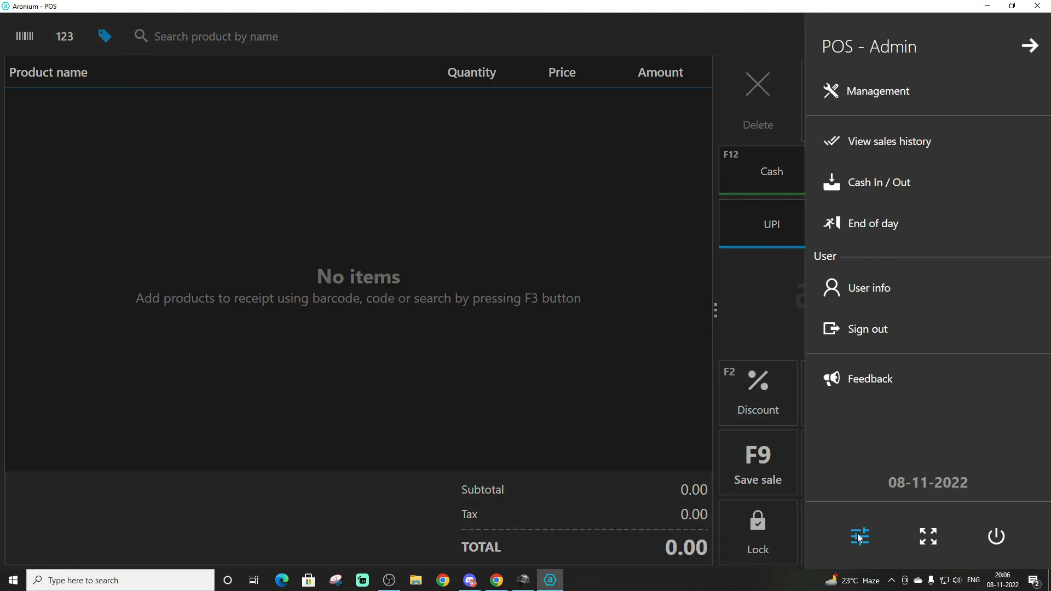
pyautogui.click(859, 537)
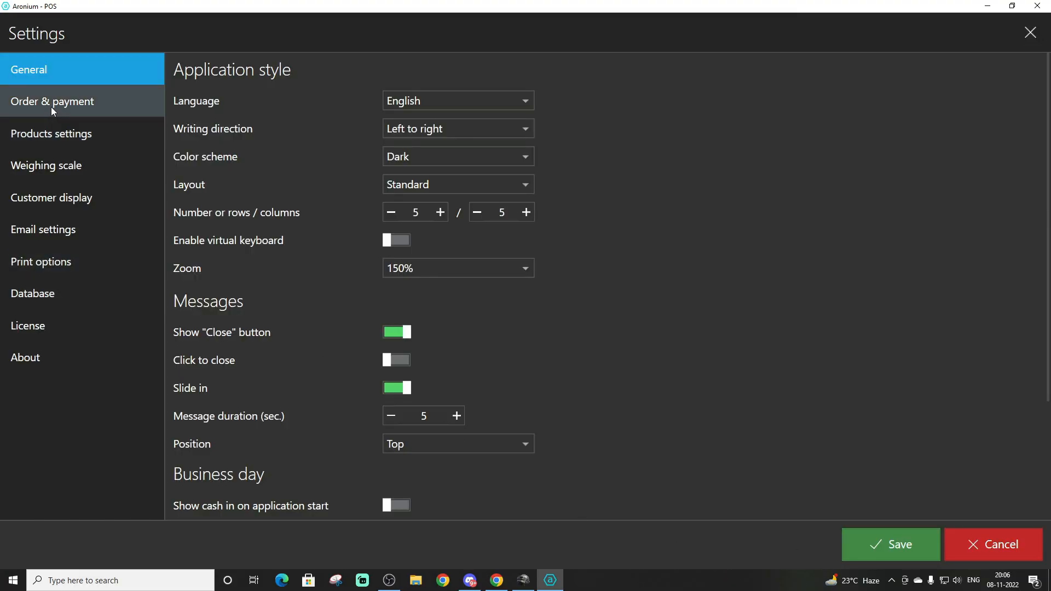
pyautogui.scroll(-3, 226, 257)
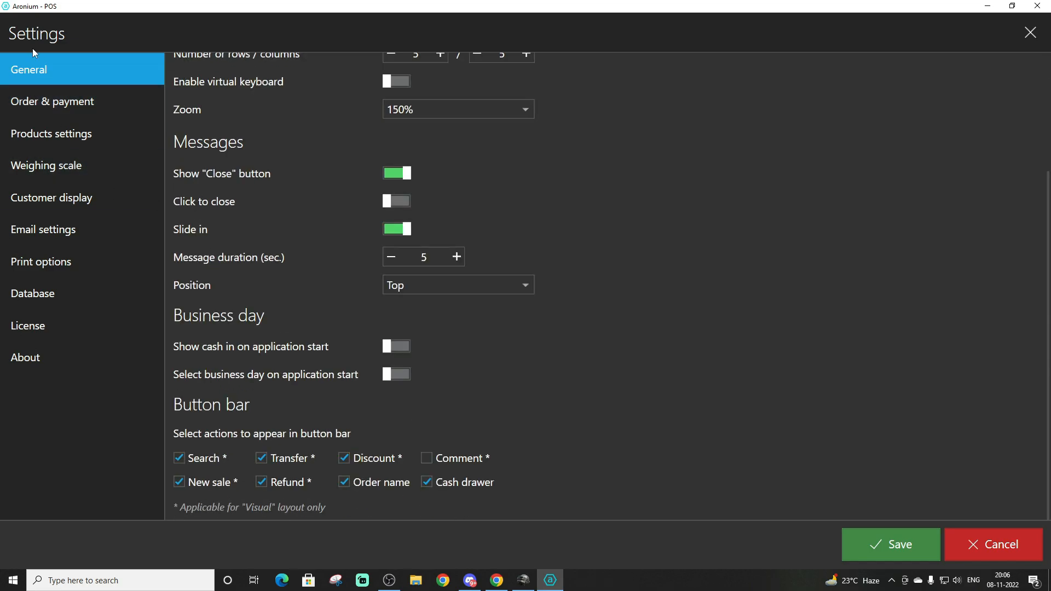
pyautogui.click(55, 102)
pyautogui.scroll(-3, 328, 315)
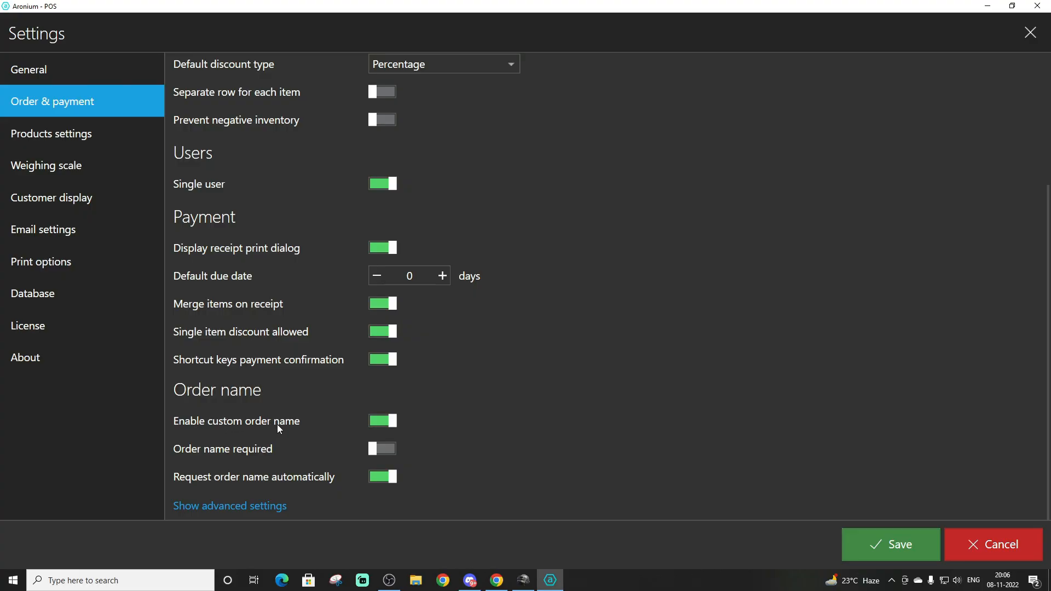
pyautogui.click(380, 422)
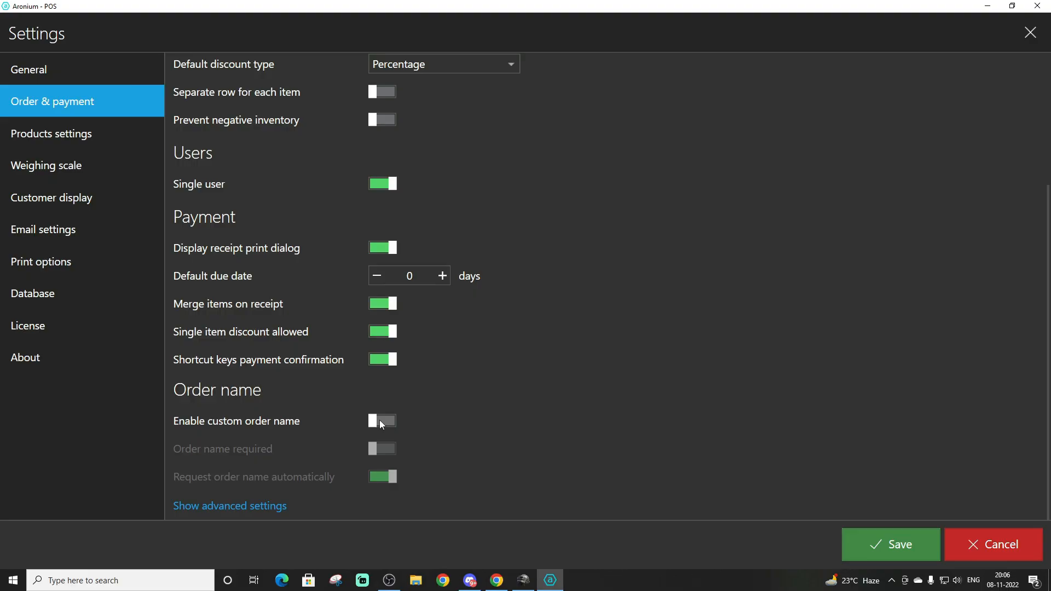
pyautogui.click(899, 546)
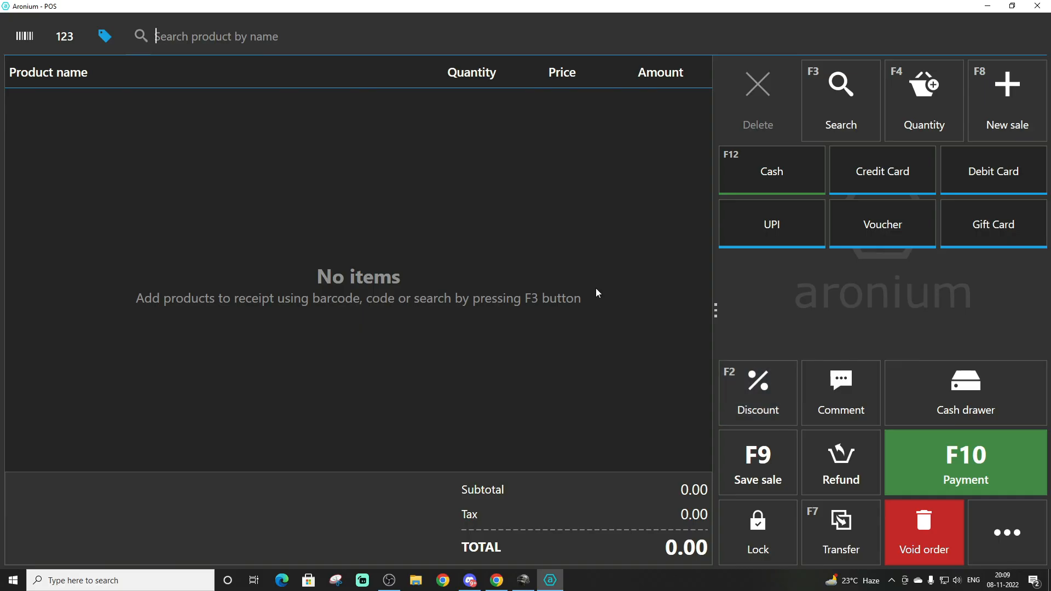
# Set the application's color scheme to Light in the general settings and save
pyautogui.click(1010, 531)
pyautogui.click(860, 539)
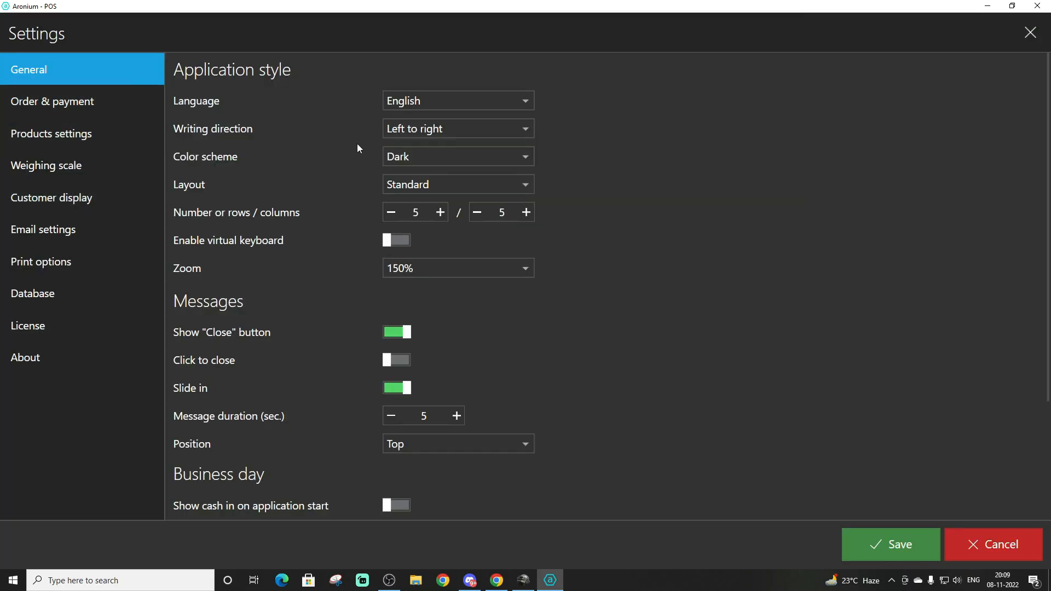
pyautogui.click(441, 164)
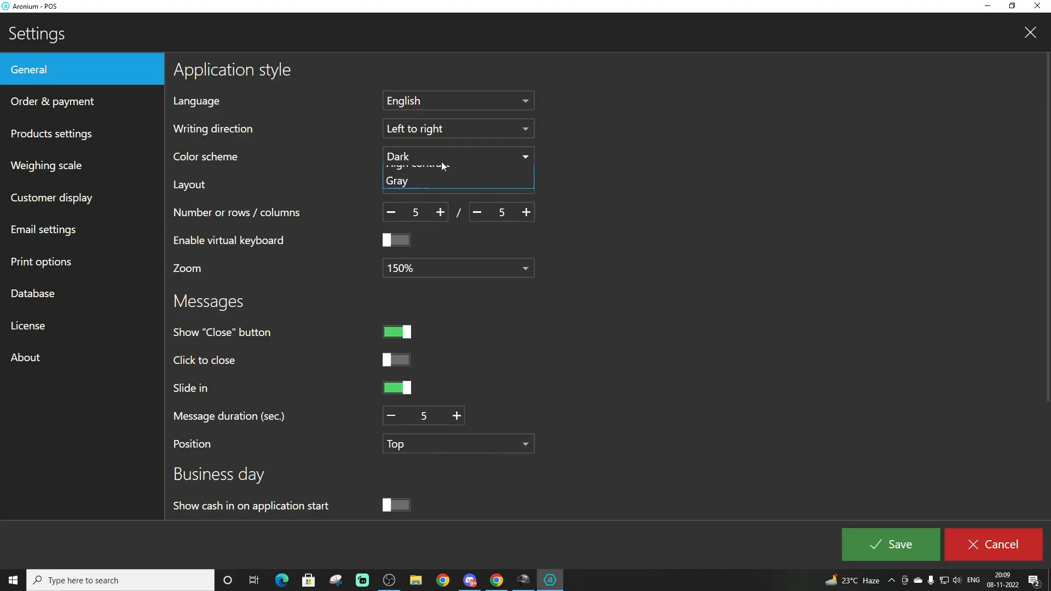
pyautogui.click(422, 189)
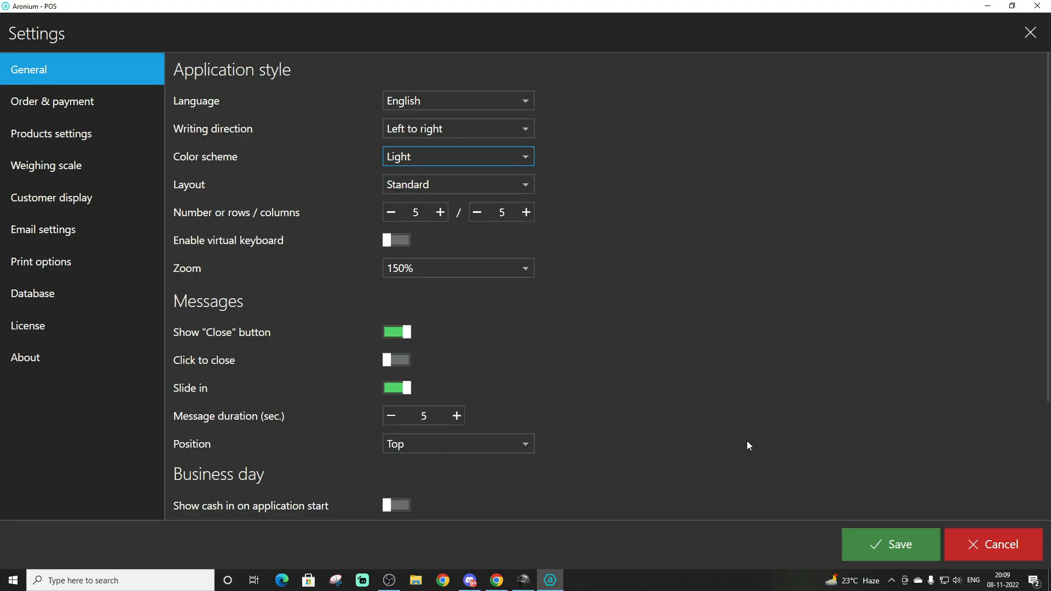
pyautogui.click(901, 548)
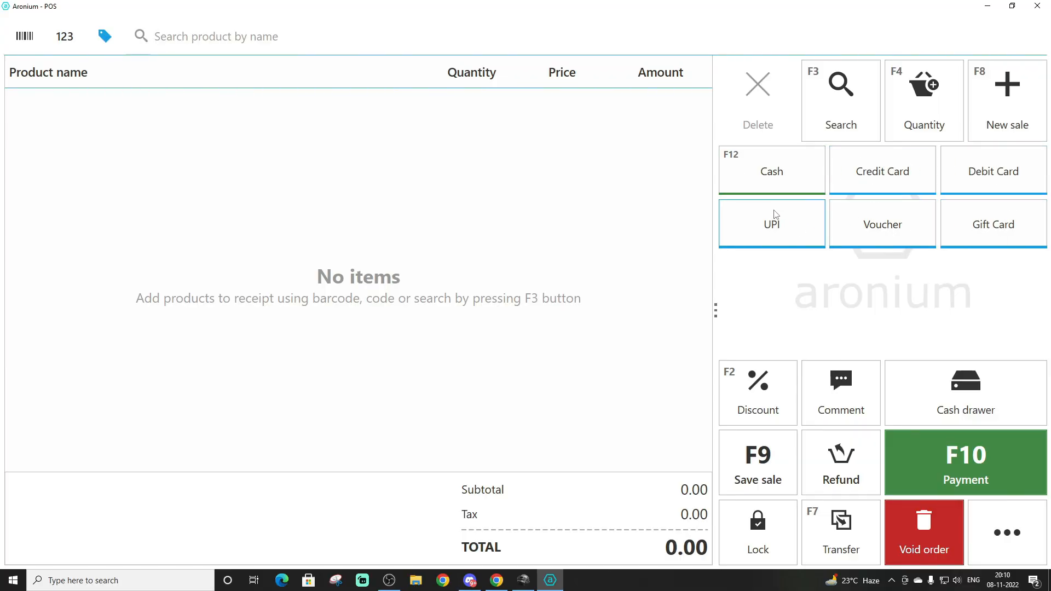
# Start a new payment type in Management, named Gpay and set to position 5
pyautogui.click(1005, 539)
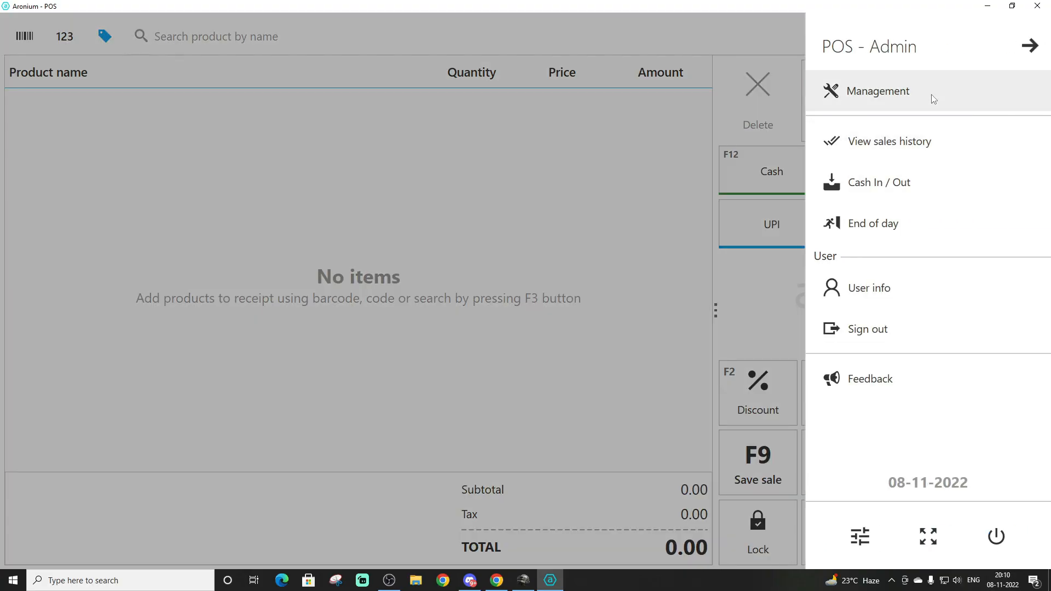
pyautogui.click(931, 97)
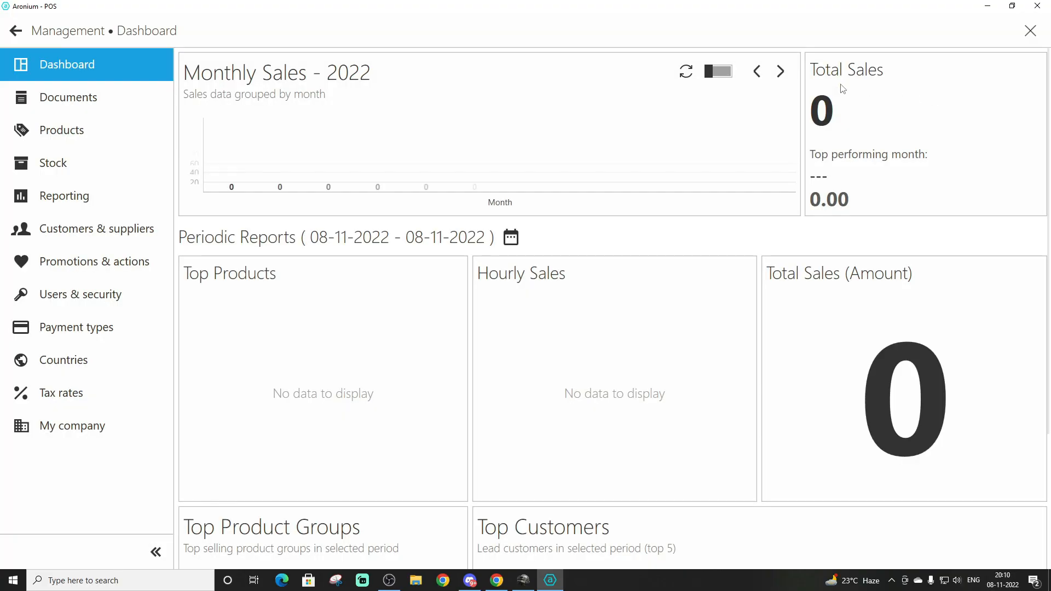
pyautogui.click(61, 334)
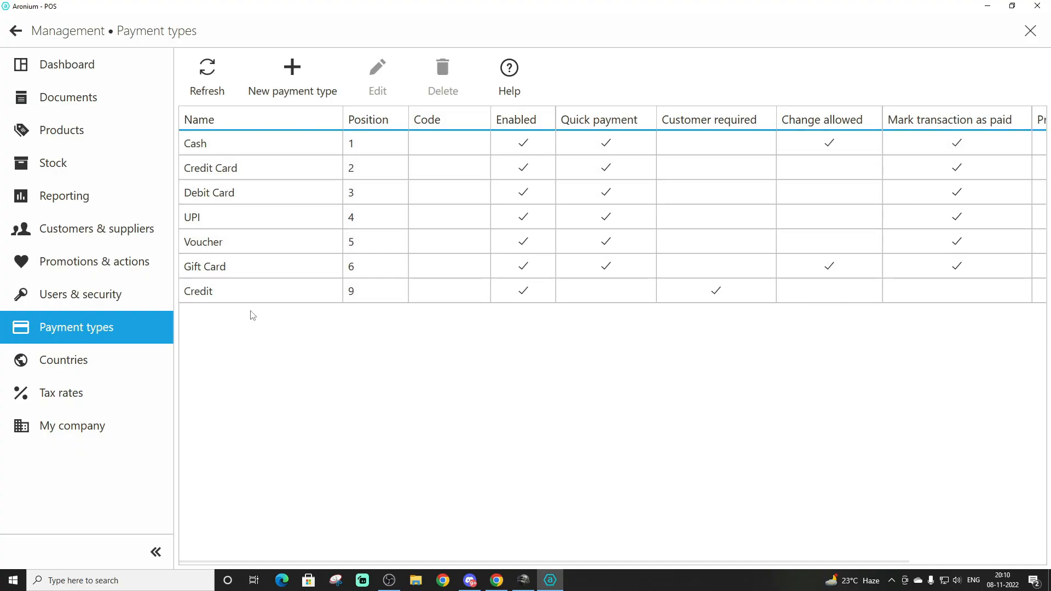
pyautogui.click(293, 74)
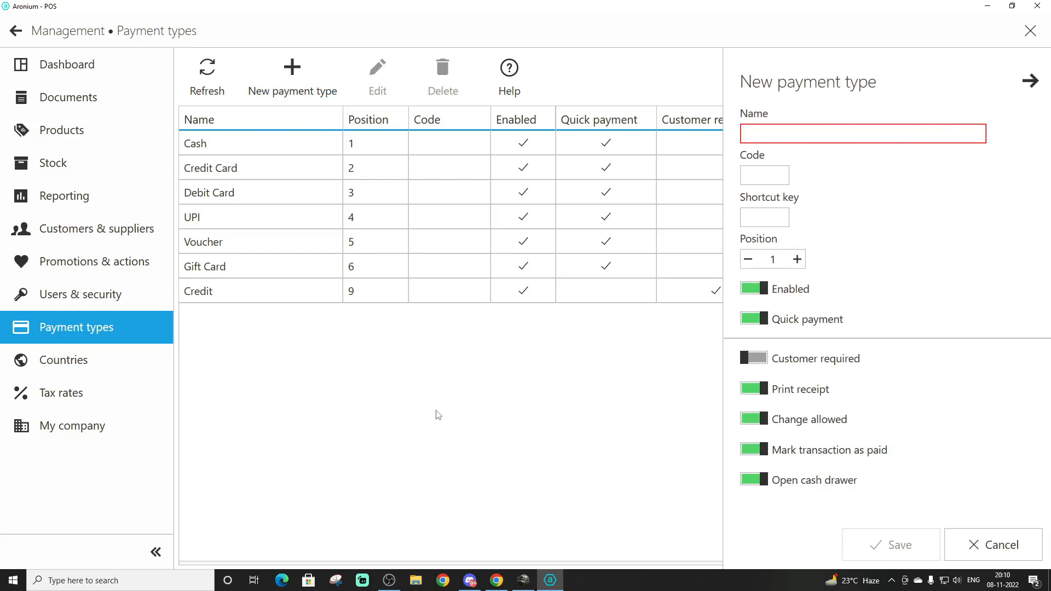
pyautogui.write('Gpay')
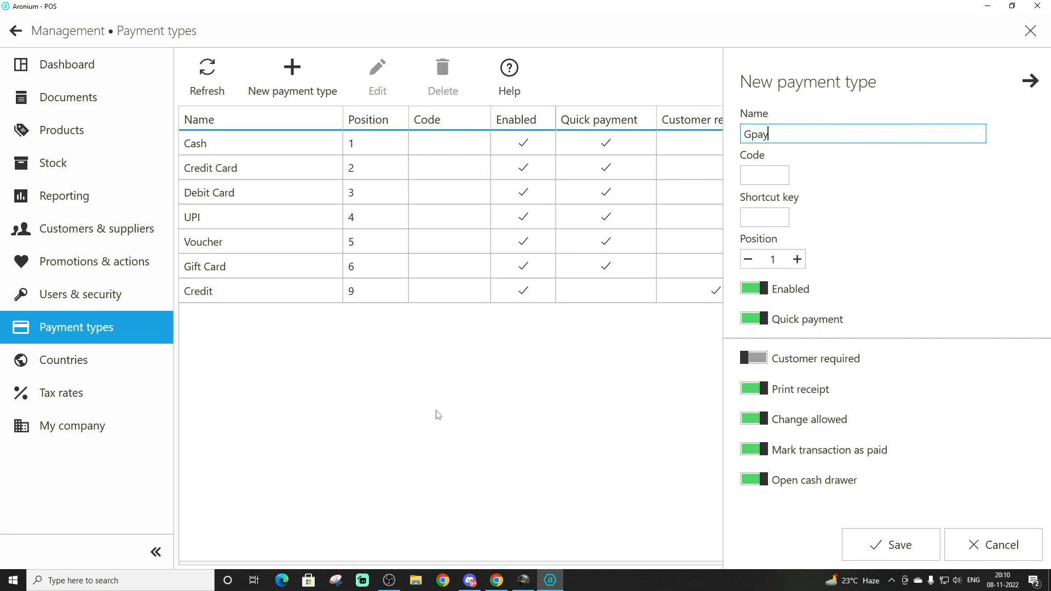
pyautogui.click(769, 174)
pyautogui.click(765, 213)
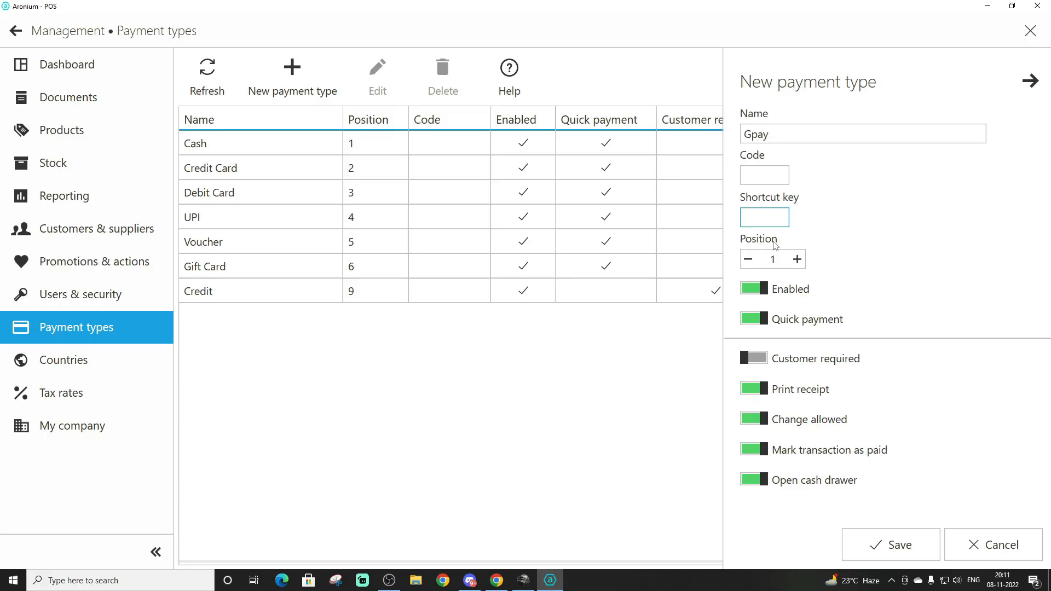
pyautogui.click(797, 260)
pyautogui.click(796, 259)
pyautogui.click(797, 260)
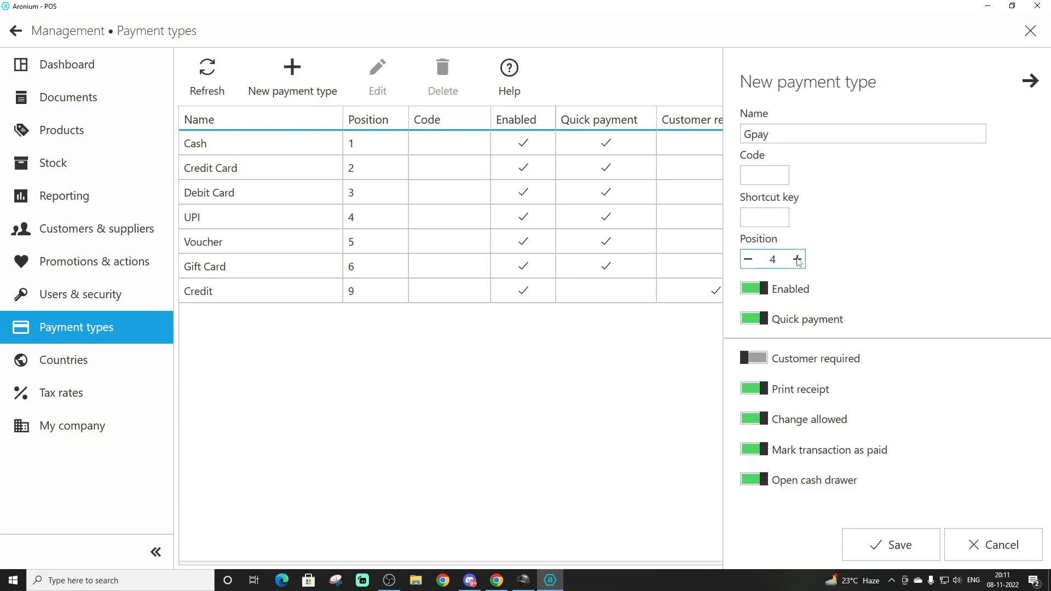
pyautogui.click(796, 259)
# Disallow change for Gpay, keep Customer required off and Mark transaction as paid on, save it, and leave the payment types
pyautogui.click(760, 360)
pyautogui.click(761, 361)
pyautogui.click(759, 424)
pyautogui.click(759, 424)
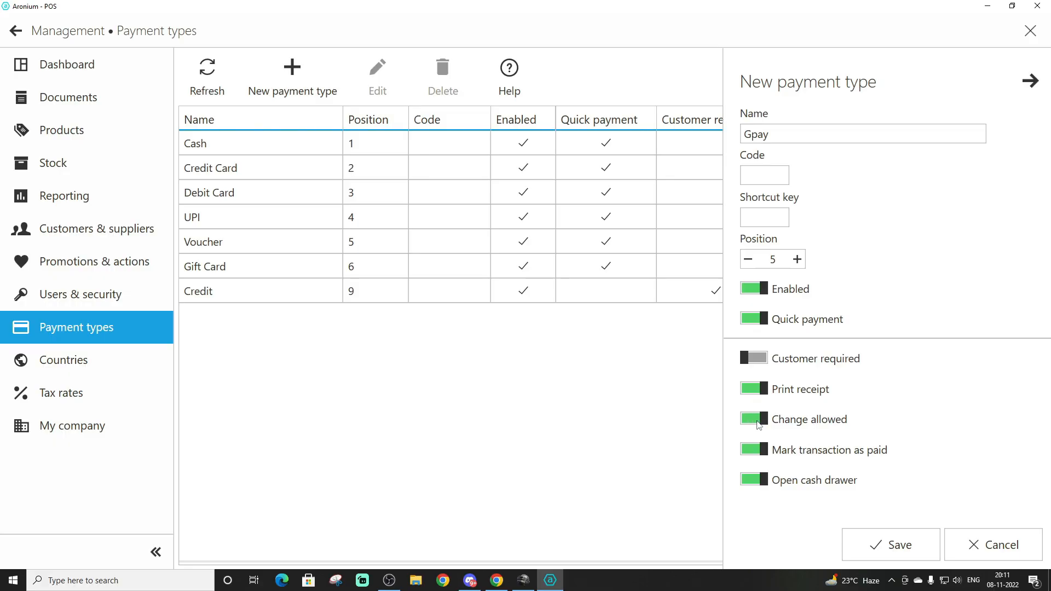
pyautogui.click(757, 452)
pyautogui.click(757, 452)
pyautogui.click(753, 359)
pyautogui.click(889, 545)
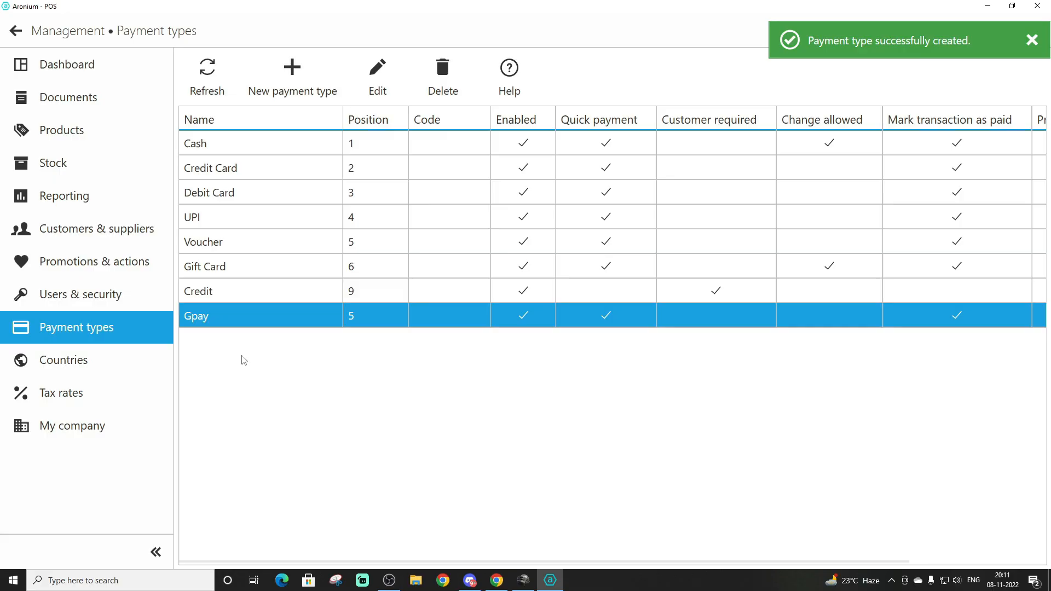
pyautogui.click(15, 31)
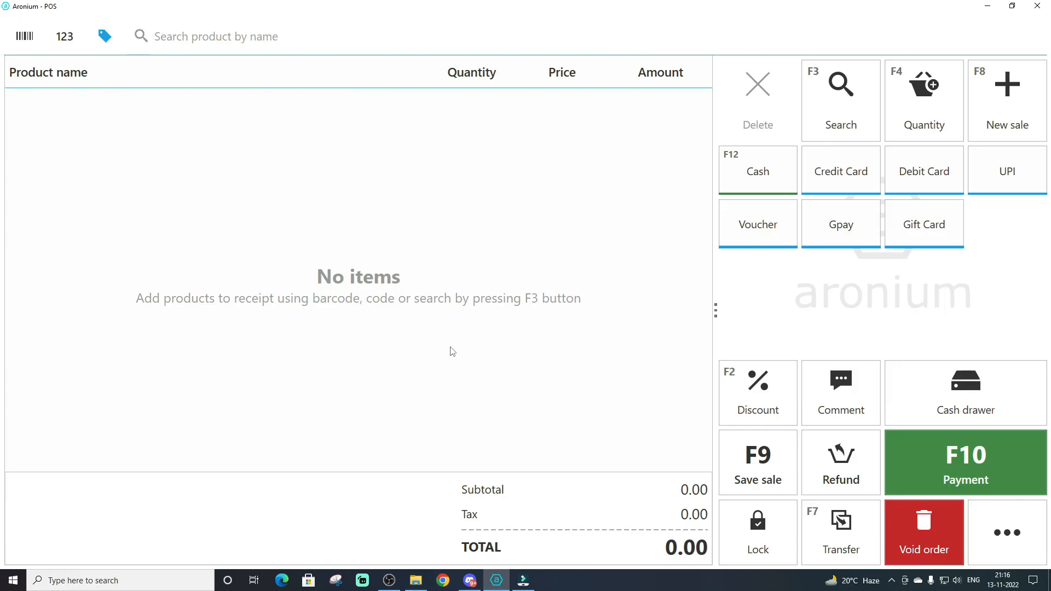
# Open the product management list and look through the existing products
pyautogui.click(1006, 534)
pyautogui.click(909, 93)
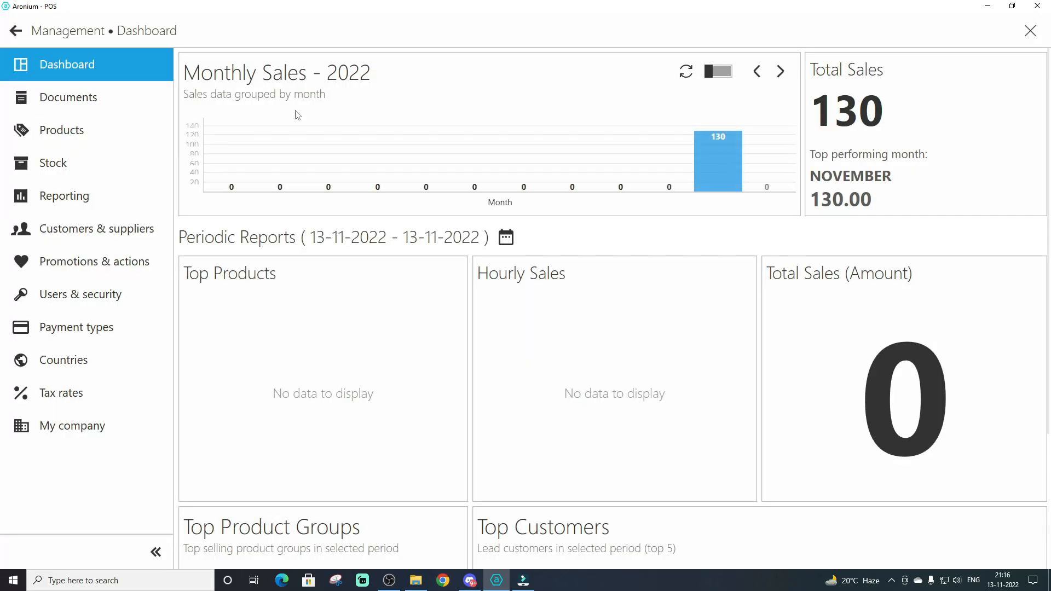
pyautogui.click(63, 137)
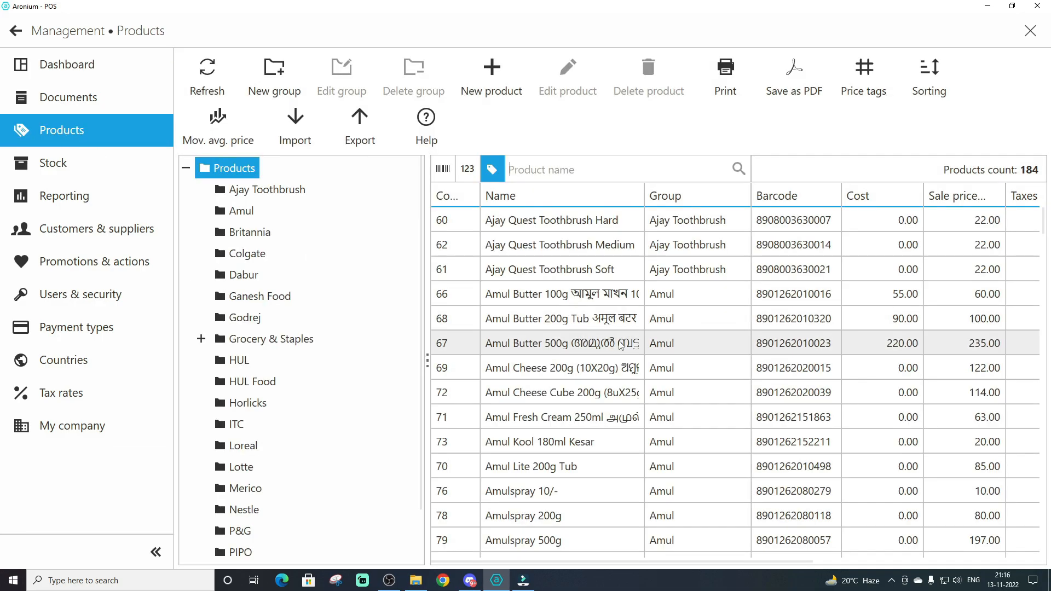
pyautogui.scroll(-12, 622, 348)
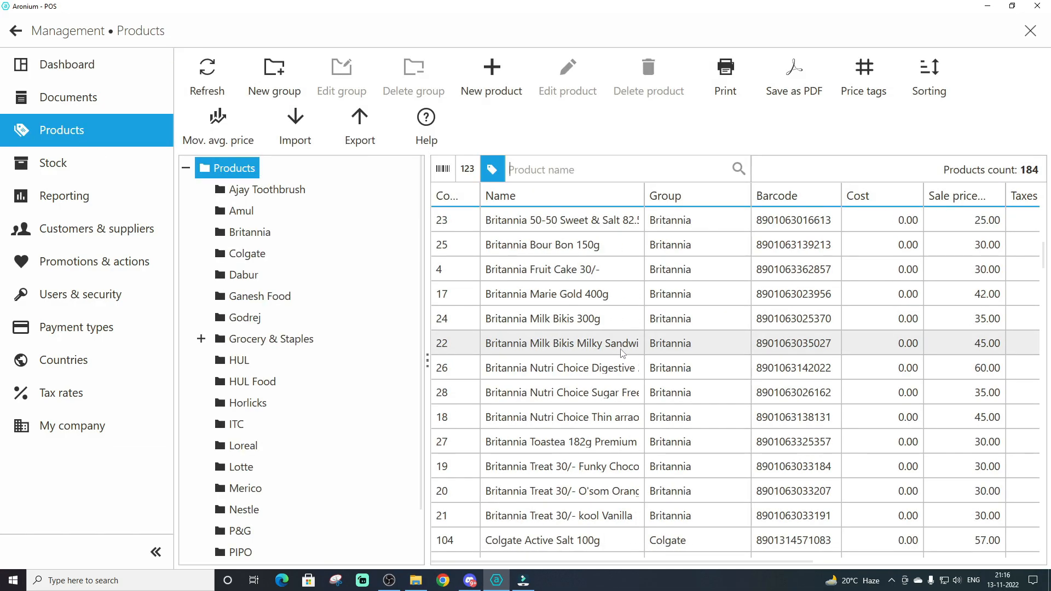
pyautogui.scroll(-5, 622, 353)
pyautogui.scroll(12, 622, 353)
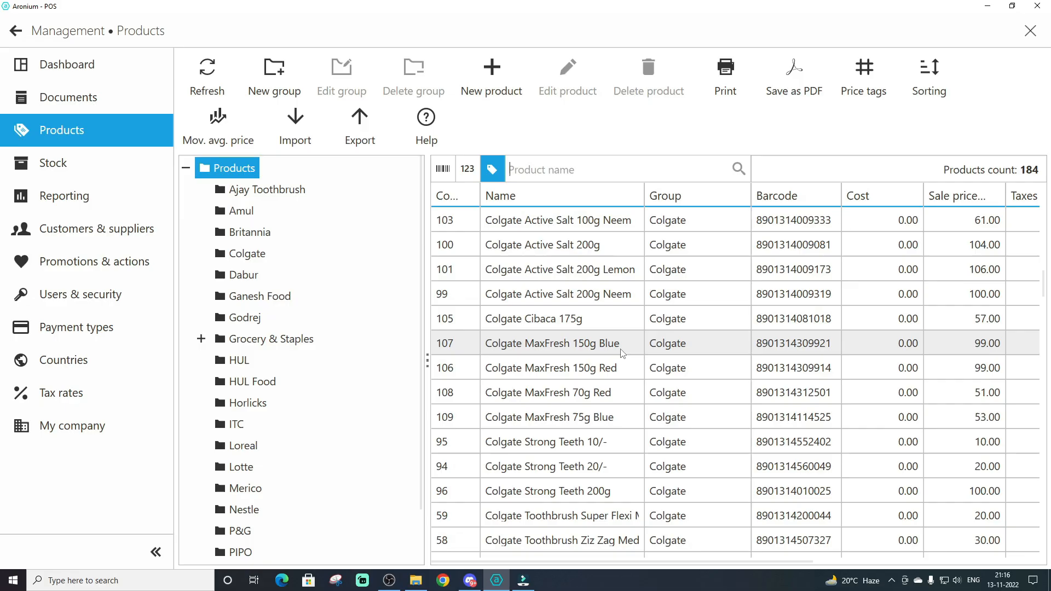
pyautogui.scroll(4, 622, 357)
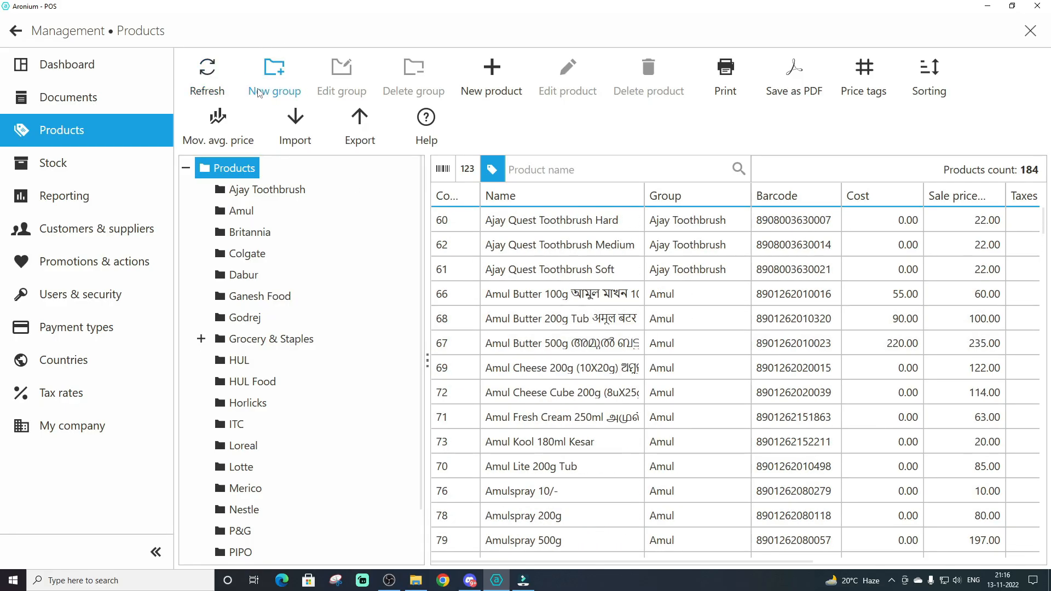
# Create a product group named Parle under Products
pyautogui.click(275, 73)
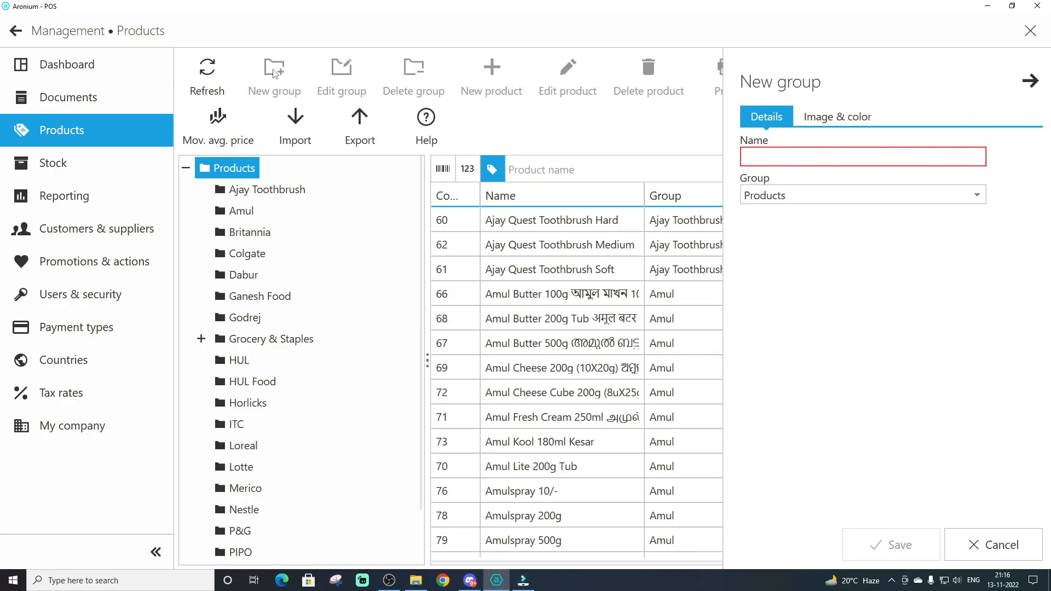
pyautogui.write('Parle')
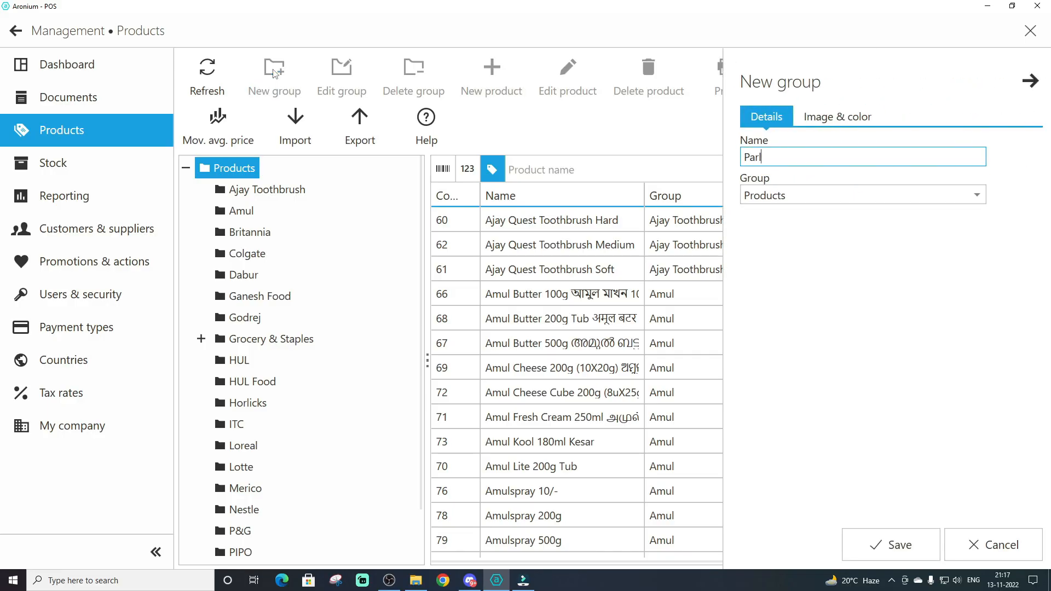
pyautogui.click(883, 538)
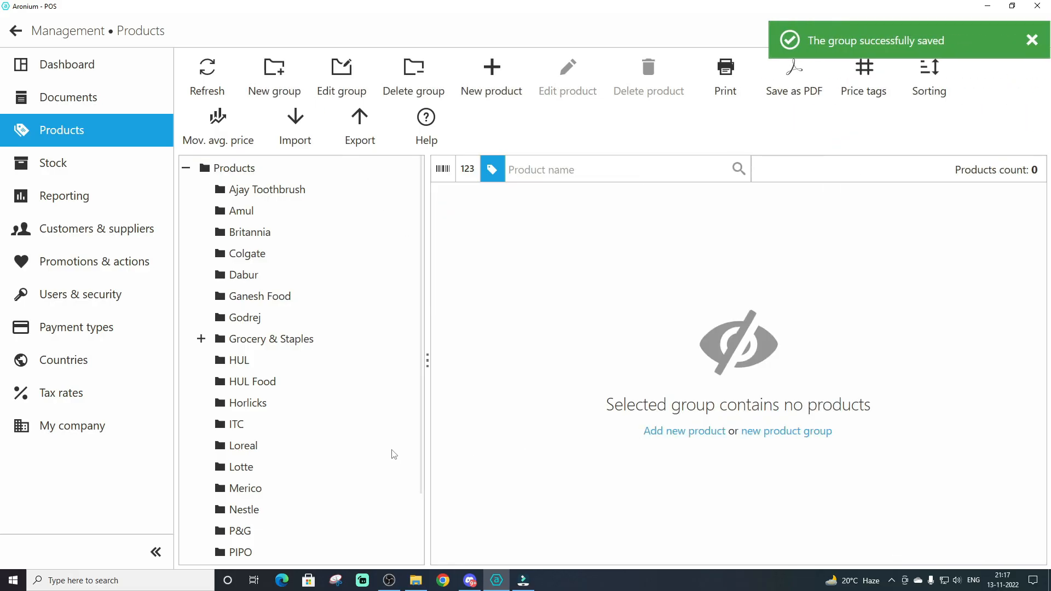
pyautogui.scroll(-2, 318, 460)
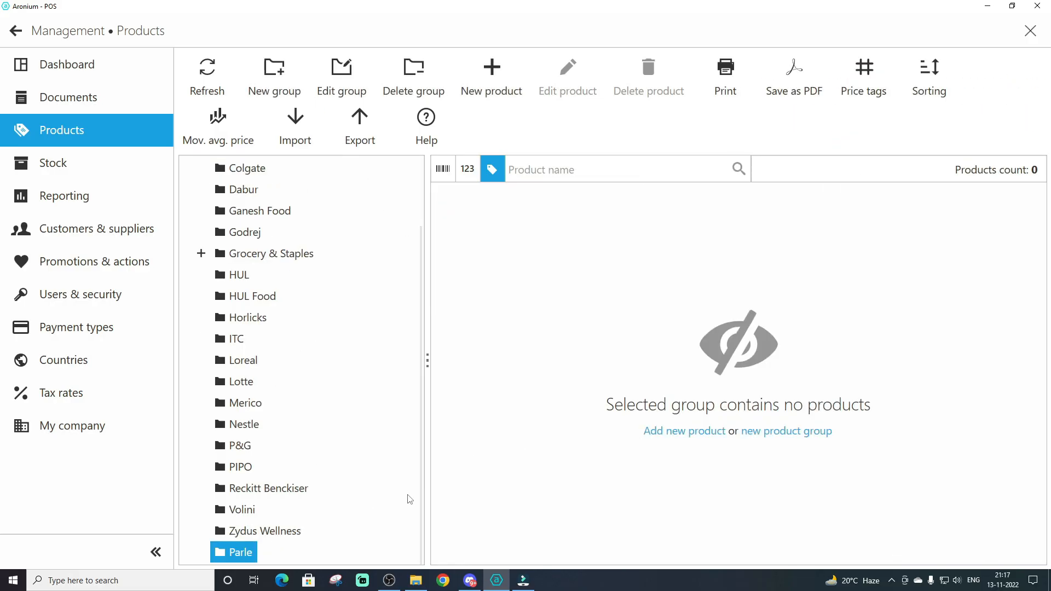
# Start a new product named Parle G 100g Pack in the Parle group and generate a barcode for it
pyautogui.click(492, 71)
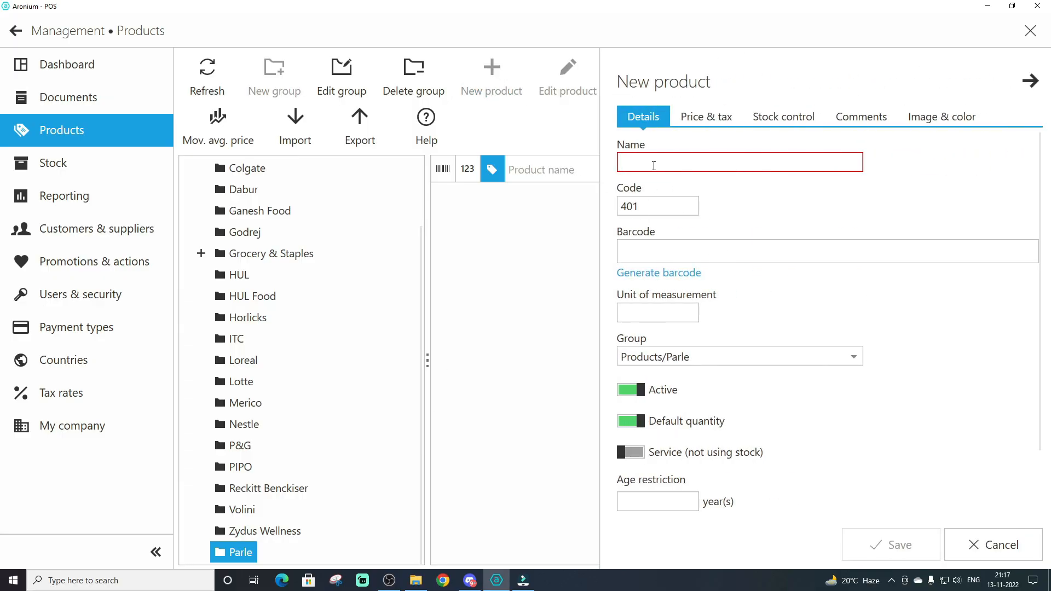
pyautogui.write('Parl')
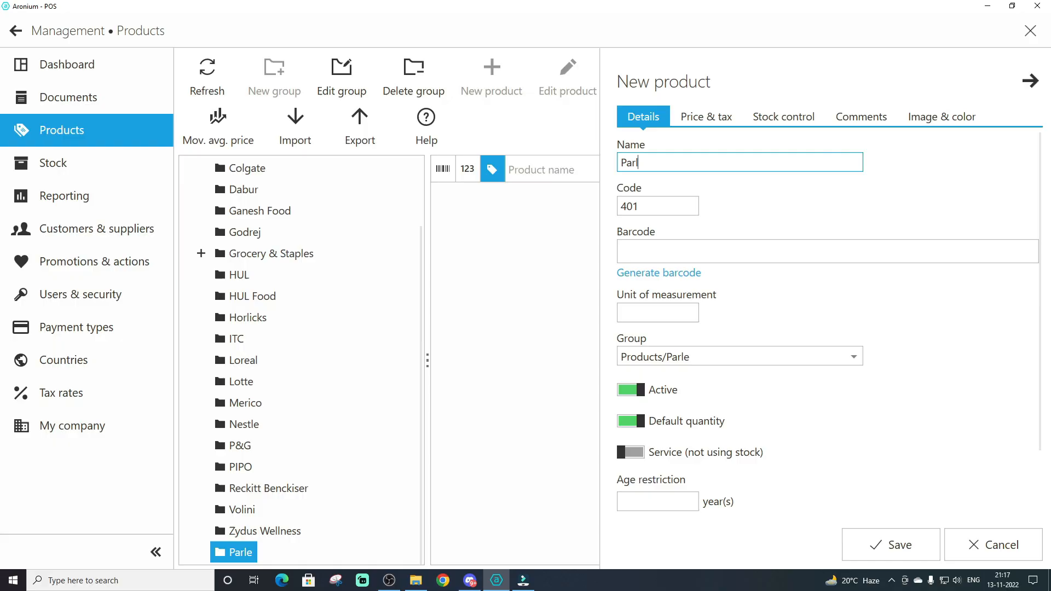
pyautogui.write('e G 100g Pack')
pyautogui.click(654, 250)
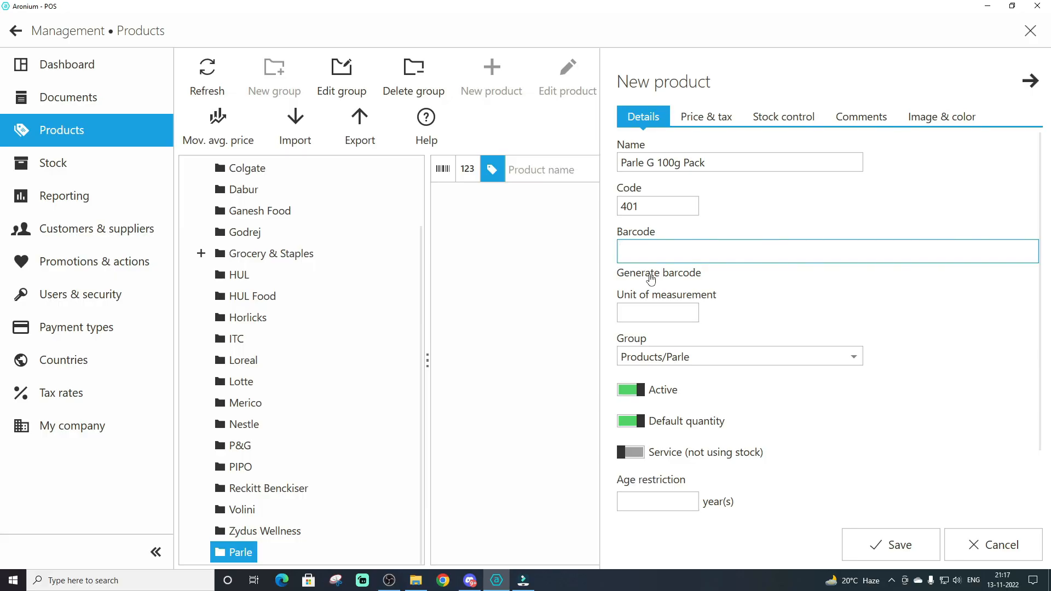
pyautogui.click(651, 278)
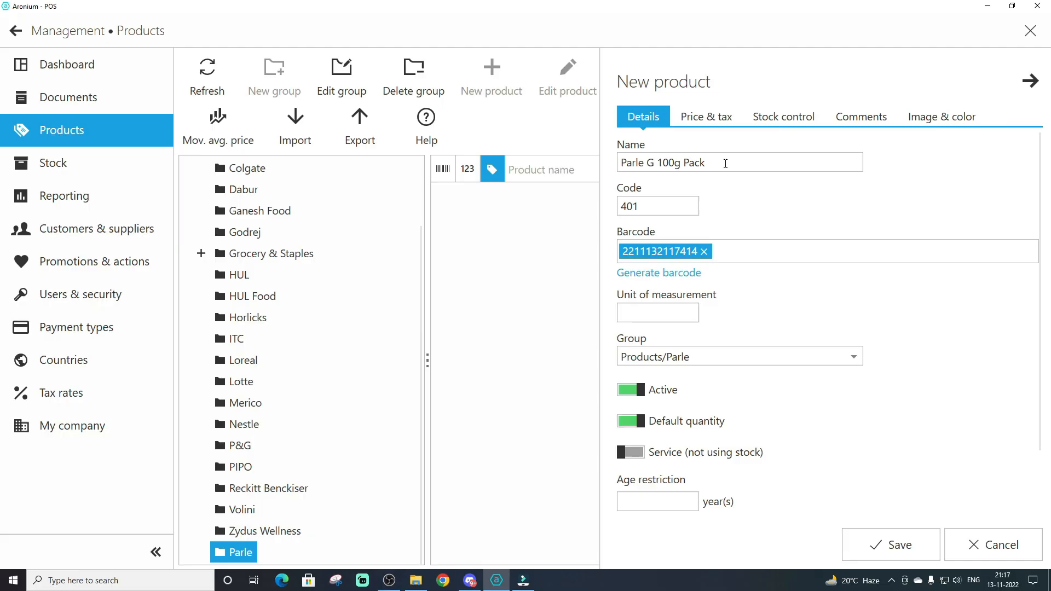
# Set the sale price of the new Parle G 100g Pack product to 10 and save the product
pyautogui.click(694, 119)
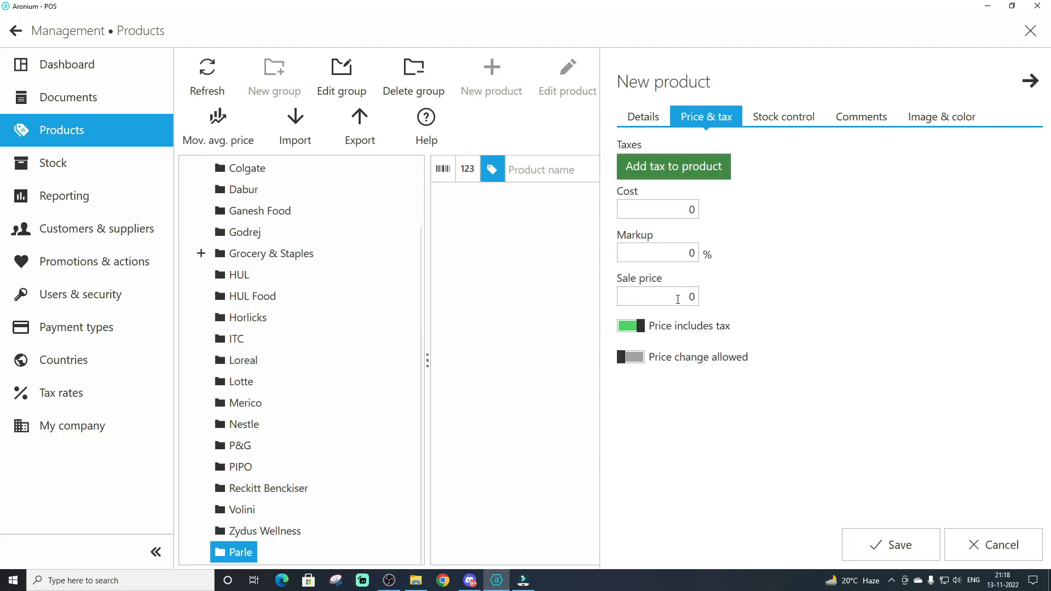
pyautogui.click(689, 296)
pyautogui.write('10')
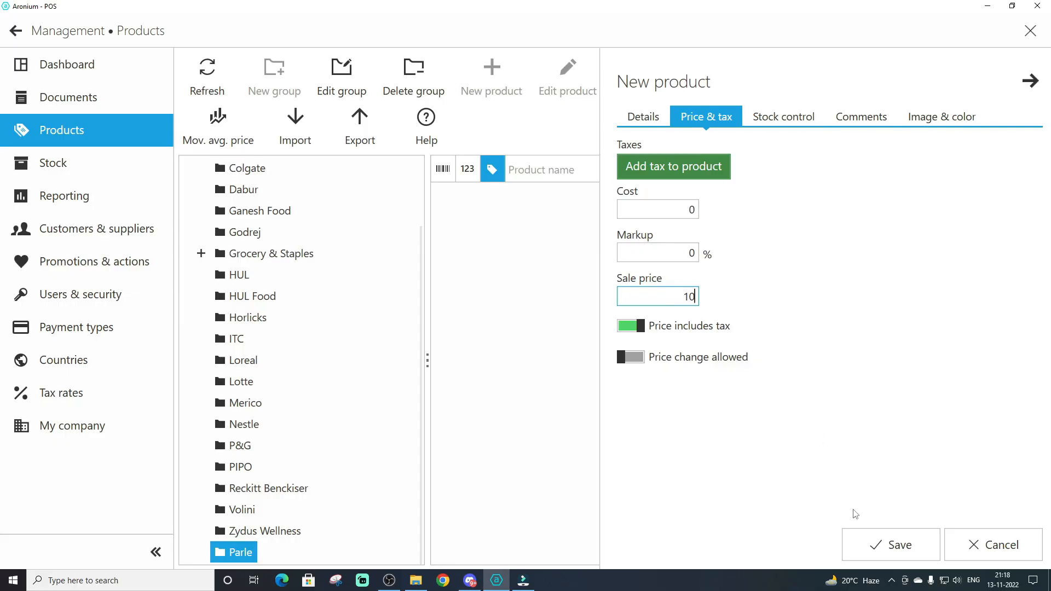
pyautogui.click(892, 545)
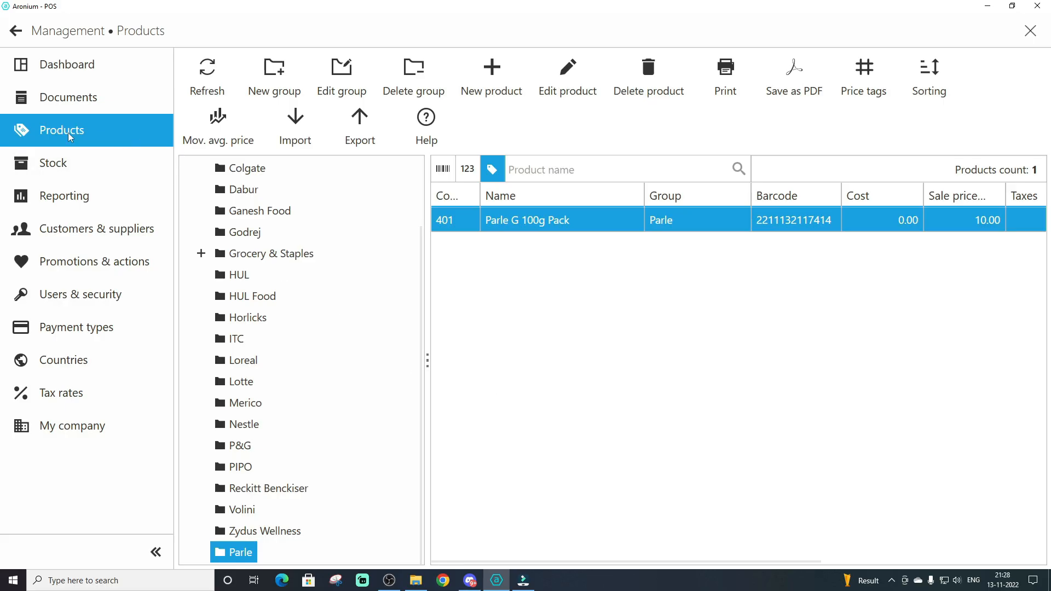
# Refresh the product list, search it for parle, and review the Parle G 100g Pack details and its Parle group
pyautogui.click(205, 76)
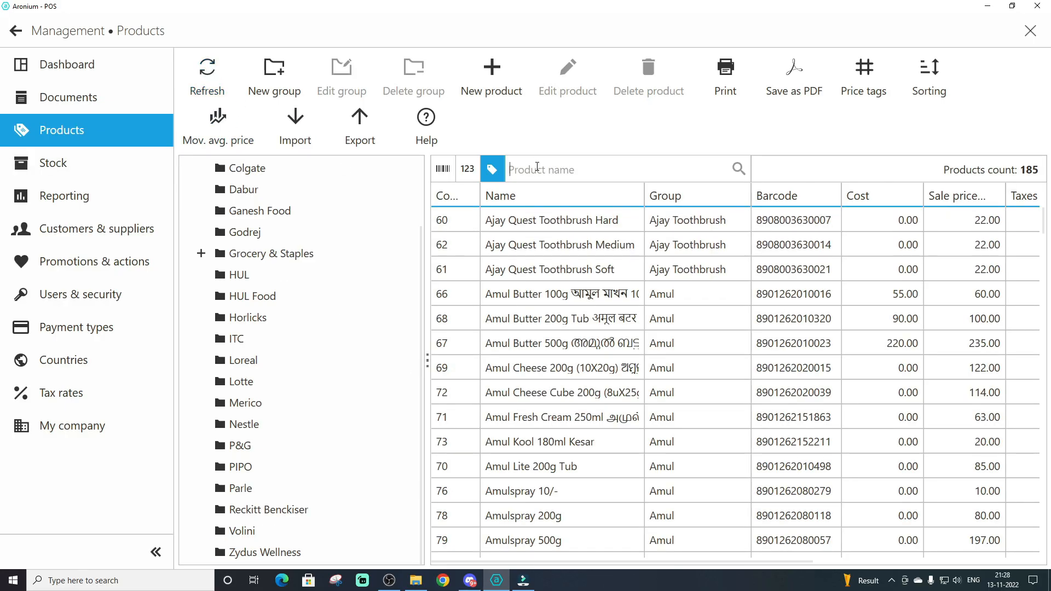
pyautogui.write('par')
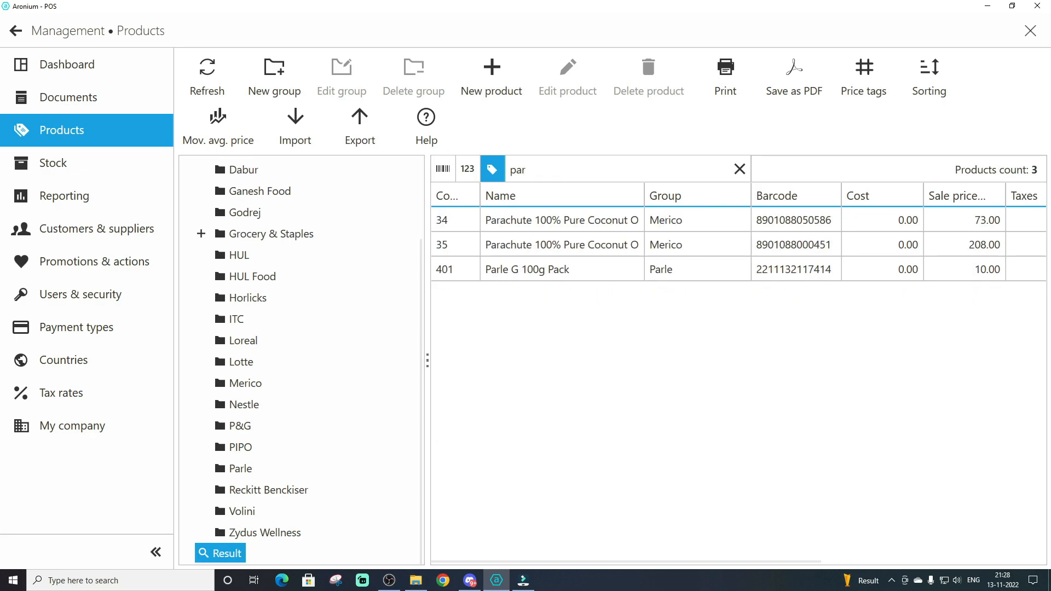
pyautogui.write('le')
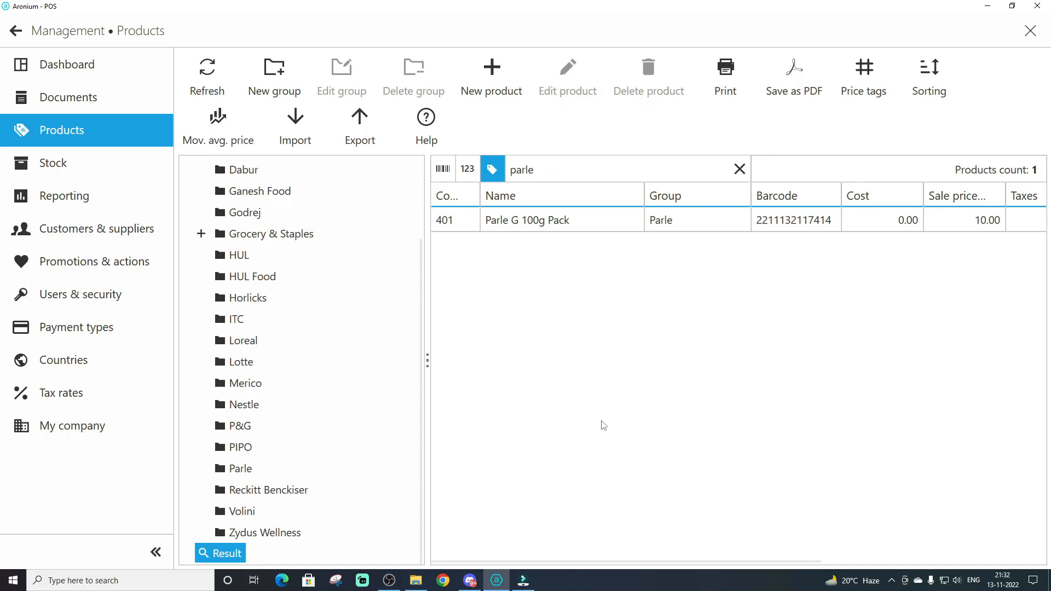
pyautogui.doubleClick(536, 222)
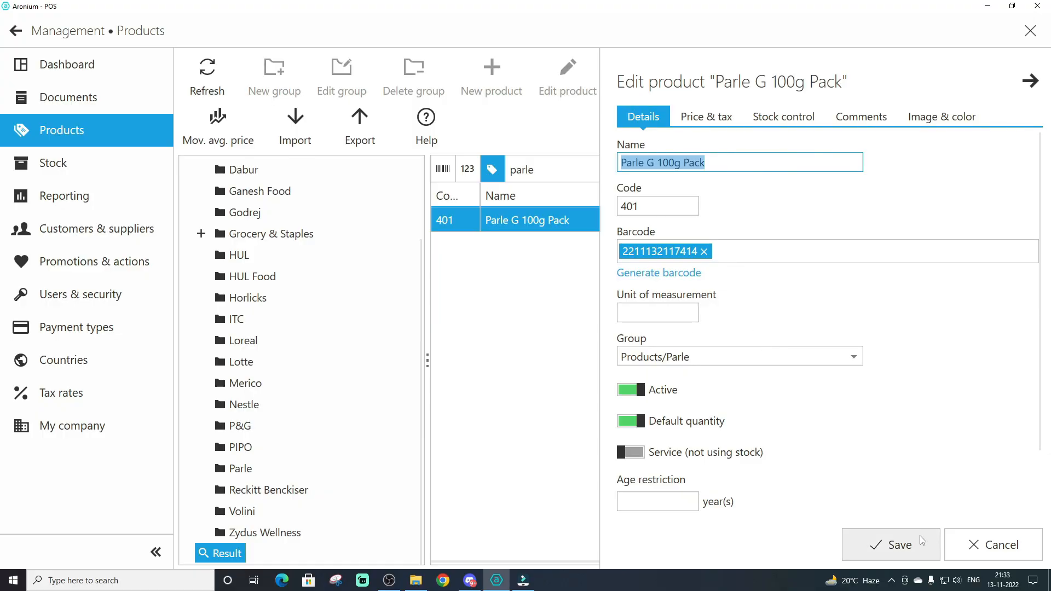
pyautogui.click(891, 545)
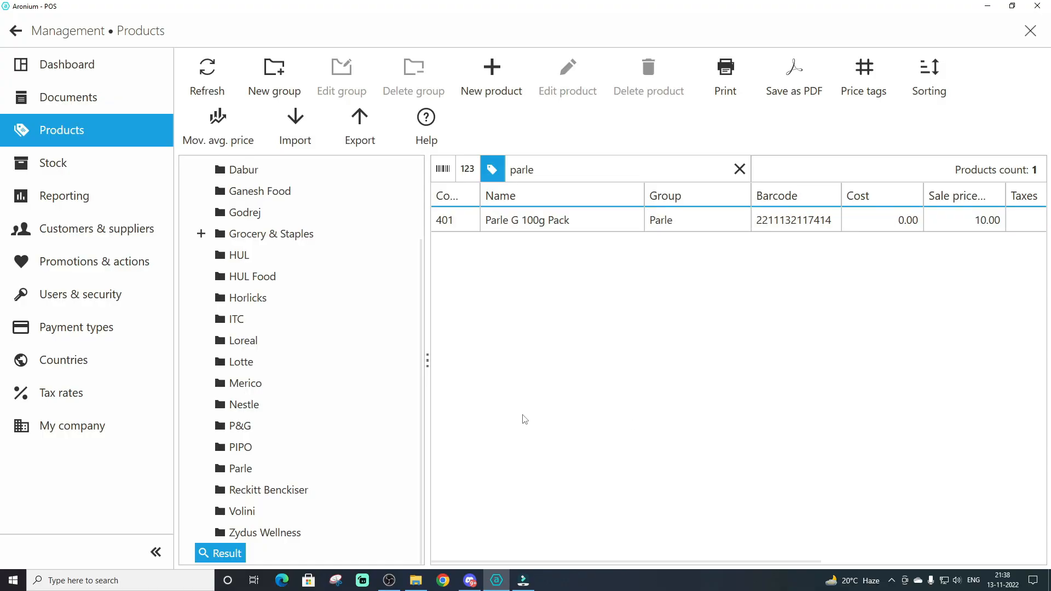
pyautogui.click(237, 472)
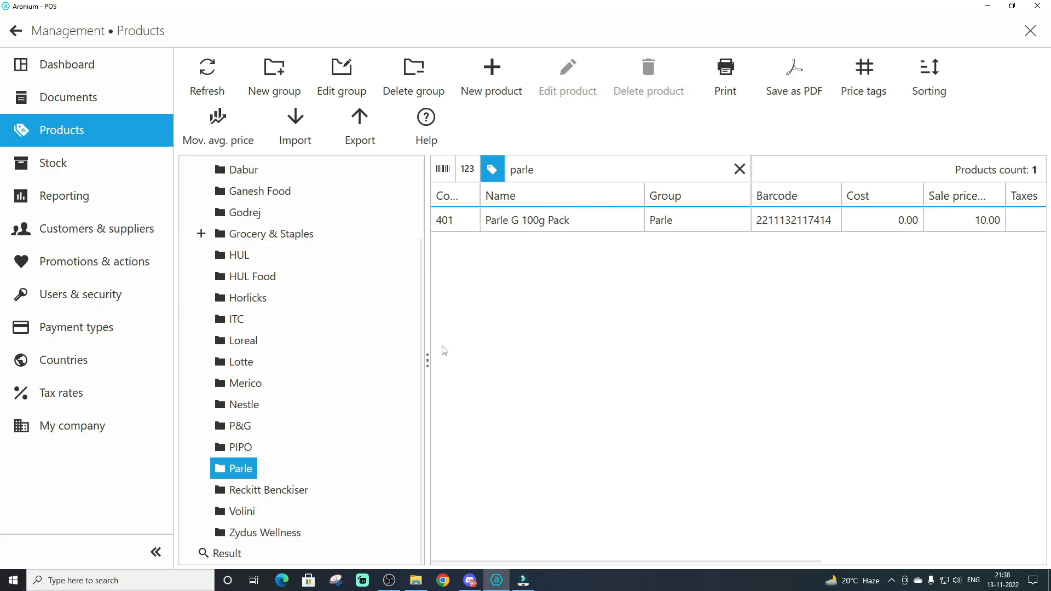
# Create a new document of the Expenses type 100 - Purchase
pyautogui.click(59, 108)
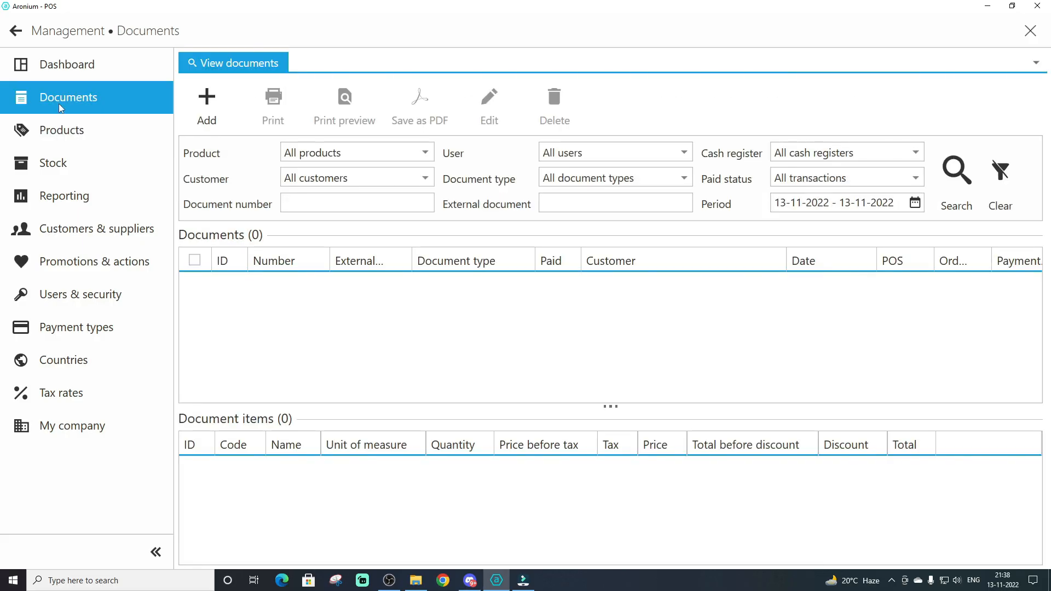
pyautogui.click(211, 100)
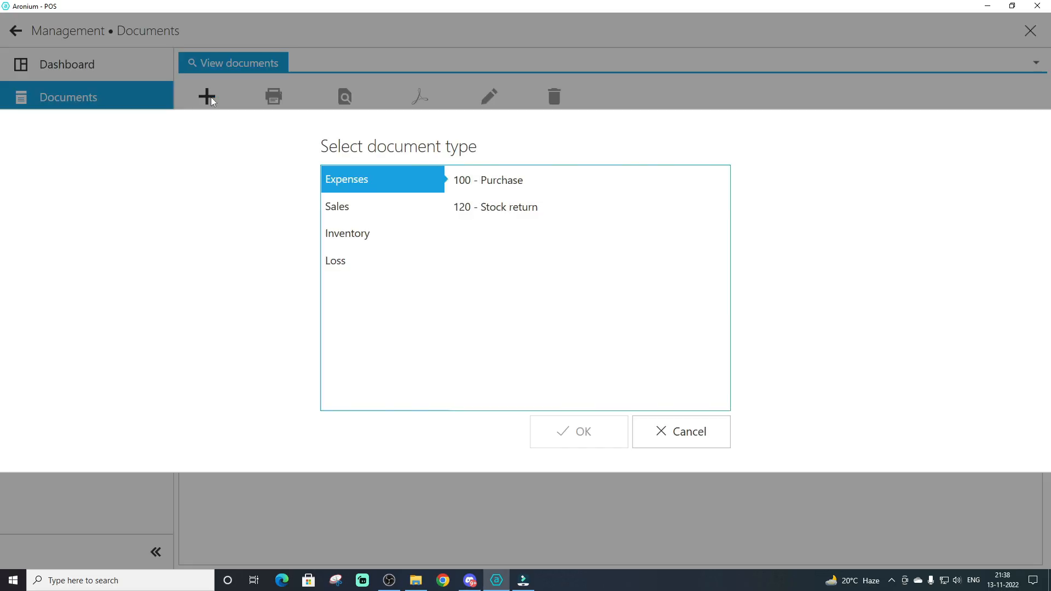
pyautogui.click(499, 191)
pyautogui.click(577, 432)
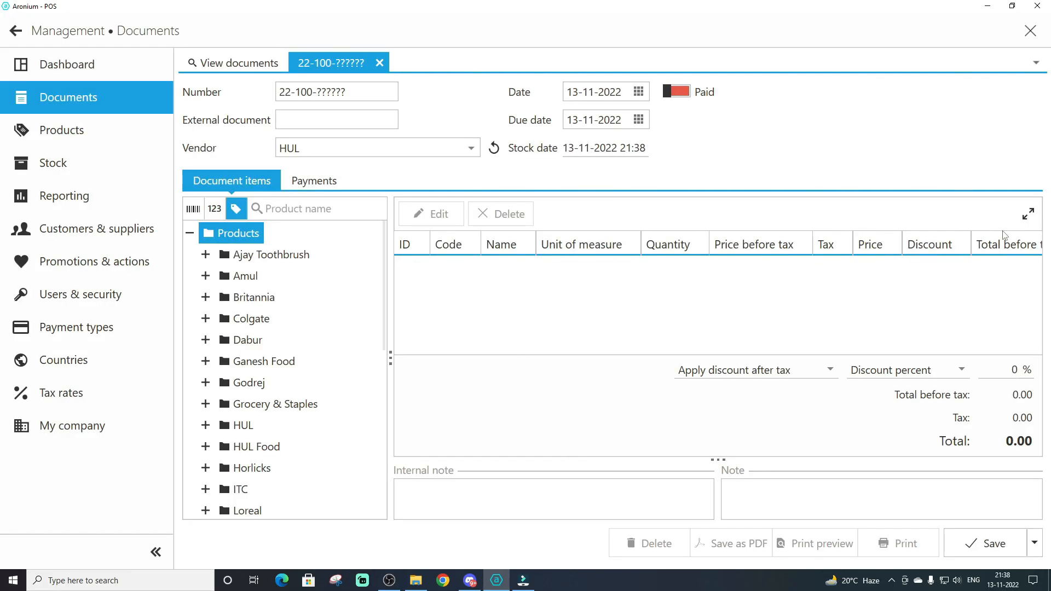
# Search the document's products for parle and choose Parle G 100g Pack as the item to purchase
pyautogui.moveTo(389, 356); pyautogui.dragTo(358, 358)
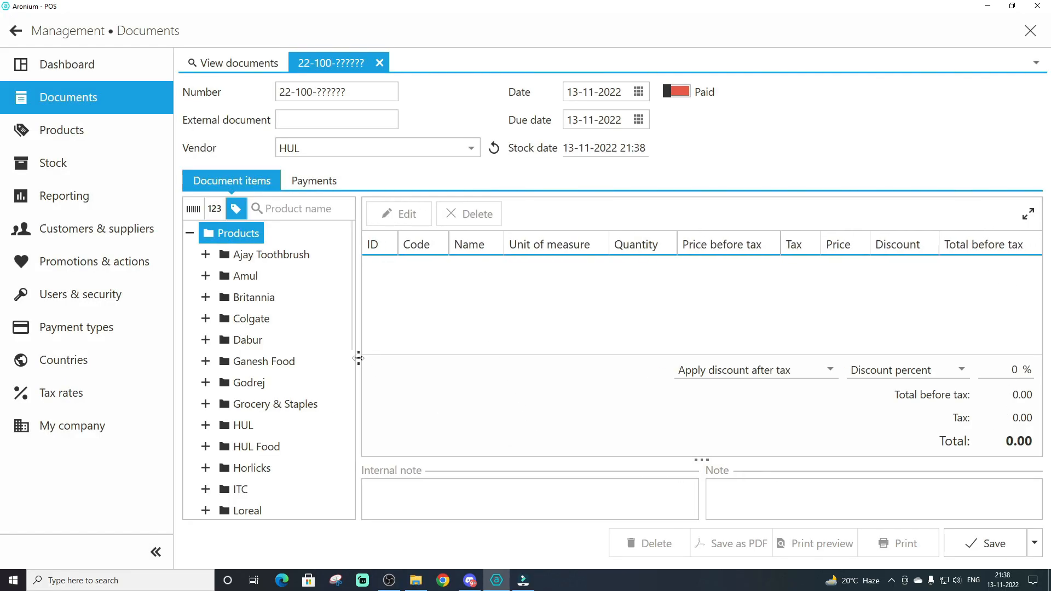
pyautogui.click(288, 209)
pyautogui.write('parle')
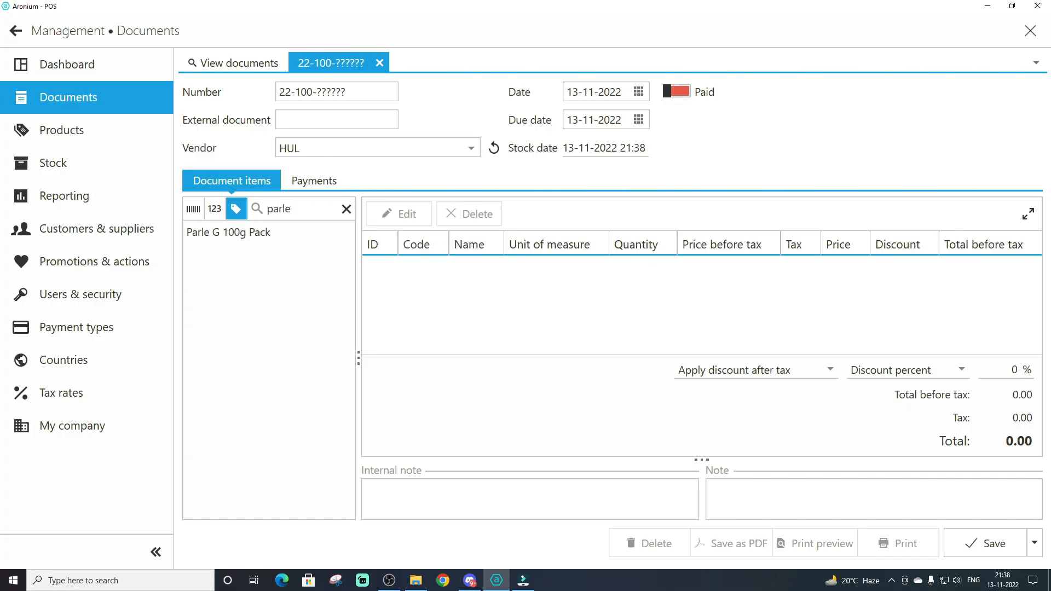
pyautogui.press('Down')
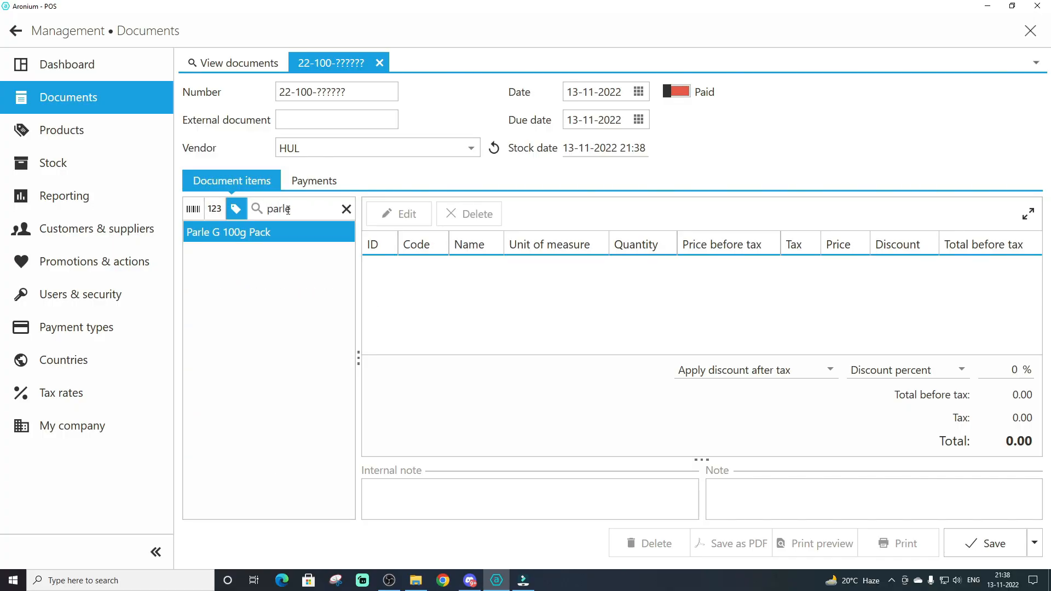
pyautogui.press('Return')
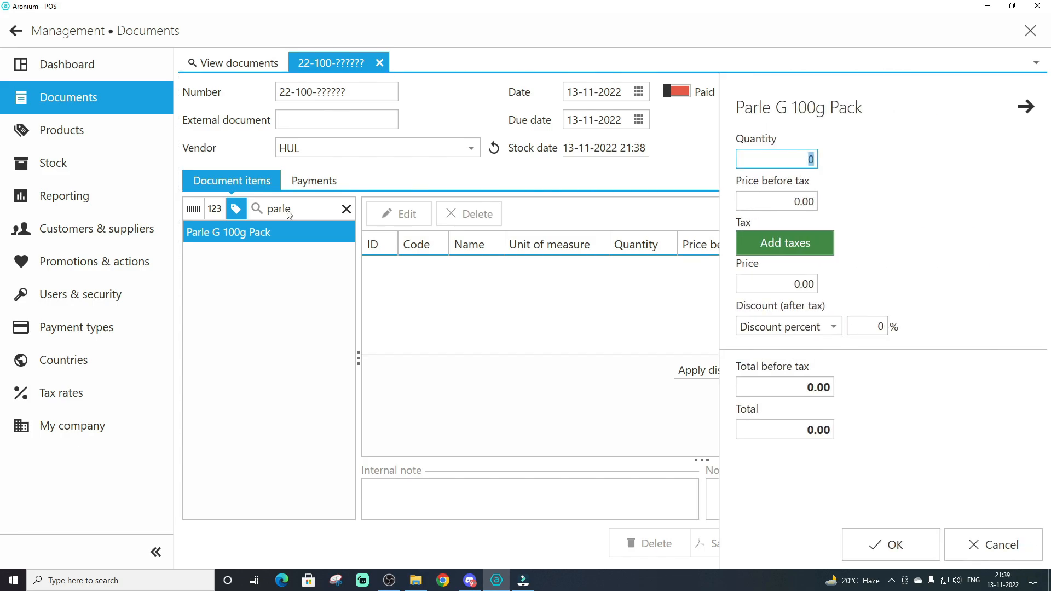
# Add the Parle G 100g Pack item with quantity 100, price 9 and a 1% discount
pyautogui.write('100')
pyautogui.press('Tab')
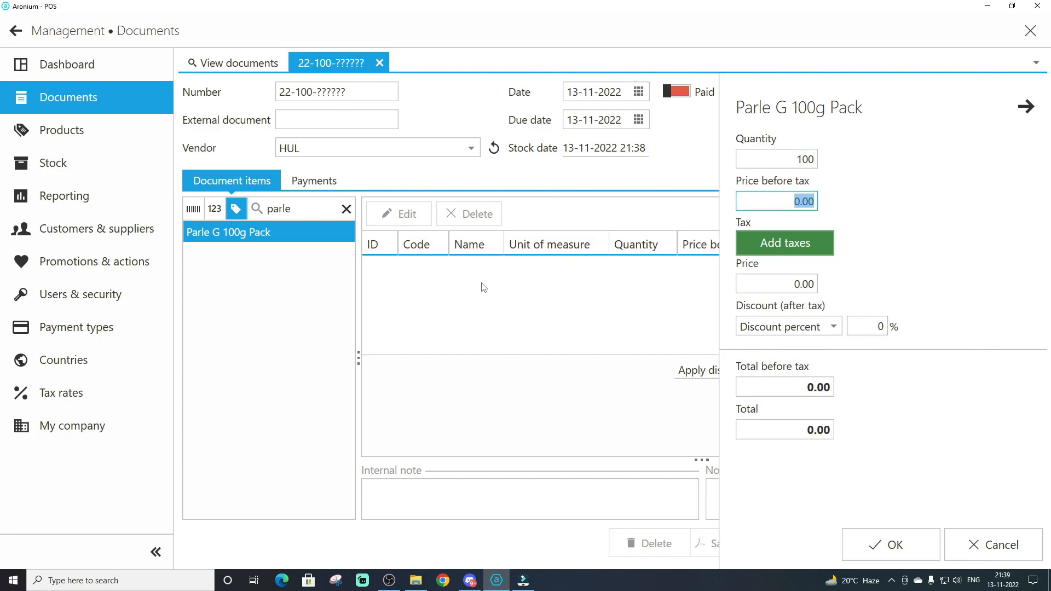
pyautogui.click(795, 285)
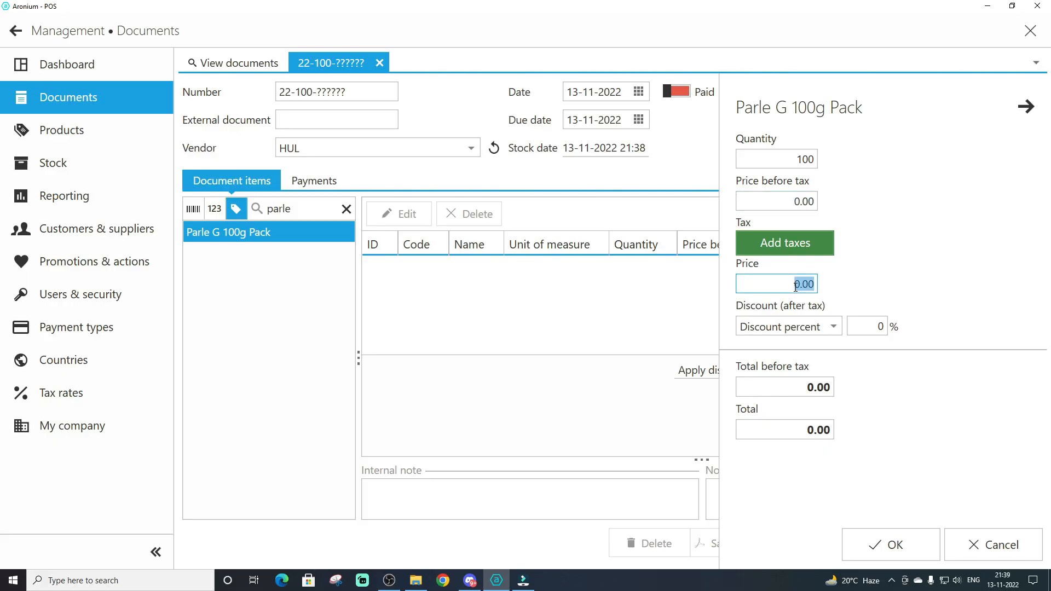
pyautogui.write('9')
pyautogui.click(862, 323)
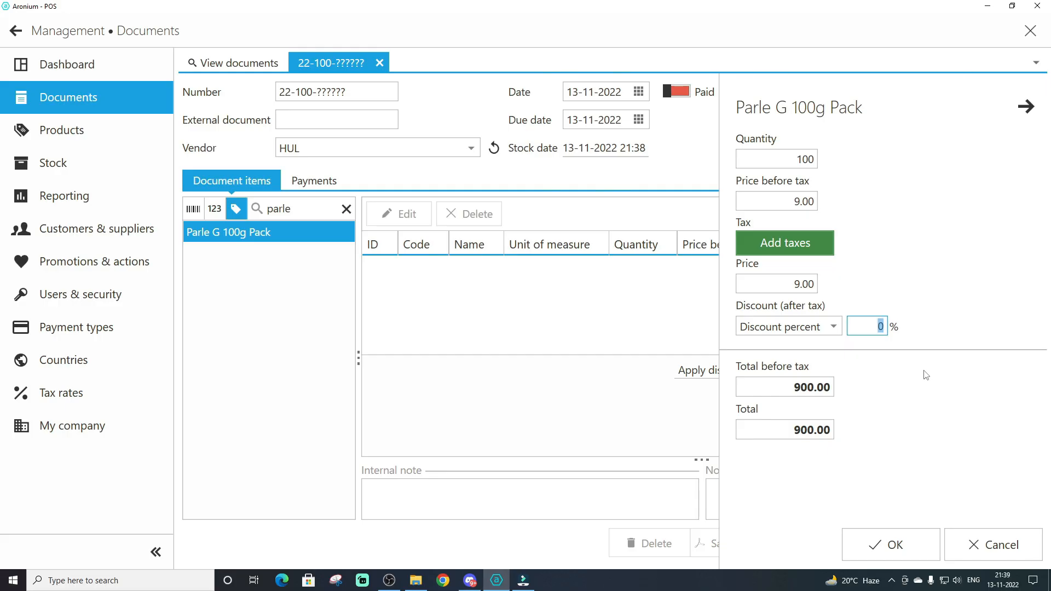
pyautogui.write('1')
pyautogui.press('Tab')
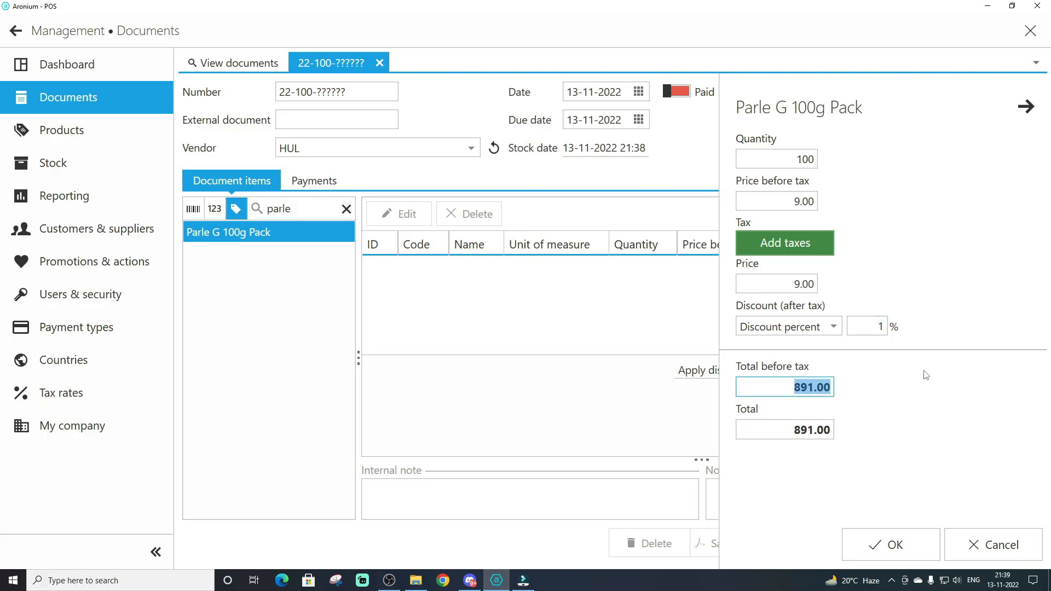
pyautogui.press('Tab')
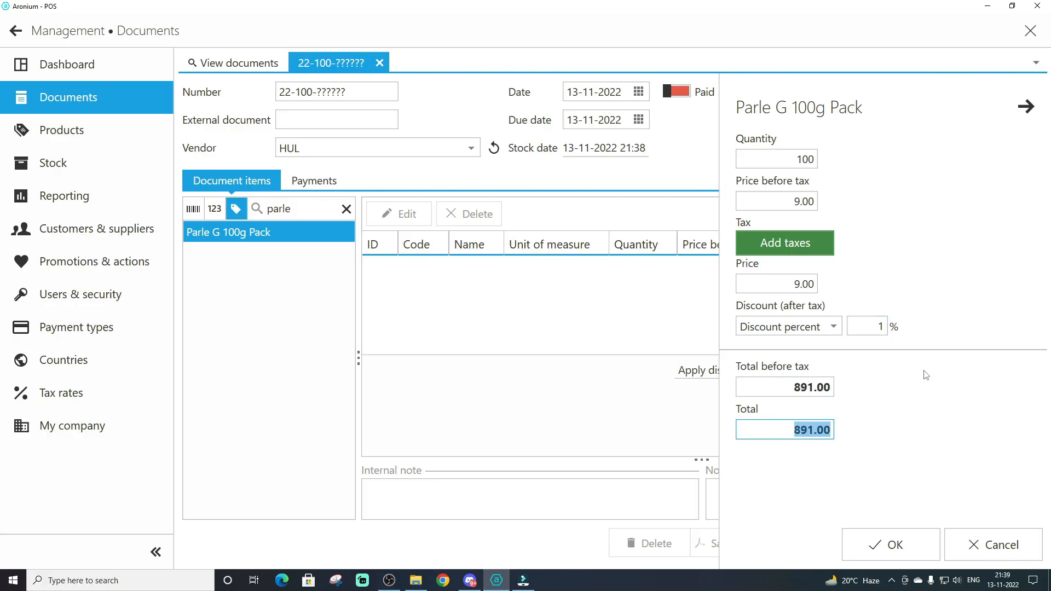
pyautogui.click(891, 545)
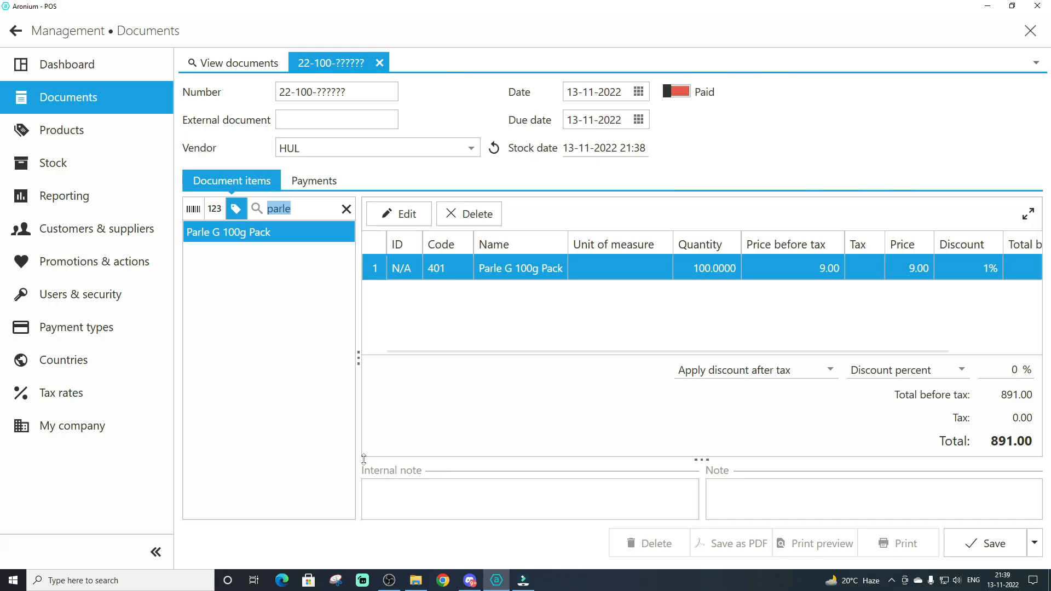
# Add a Cash payment of 500 to the purchase document and try to save the document
pyautogui.click(316, 186)
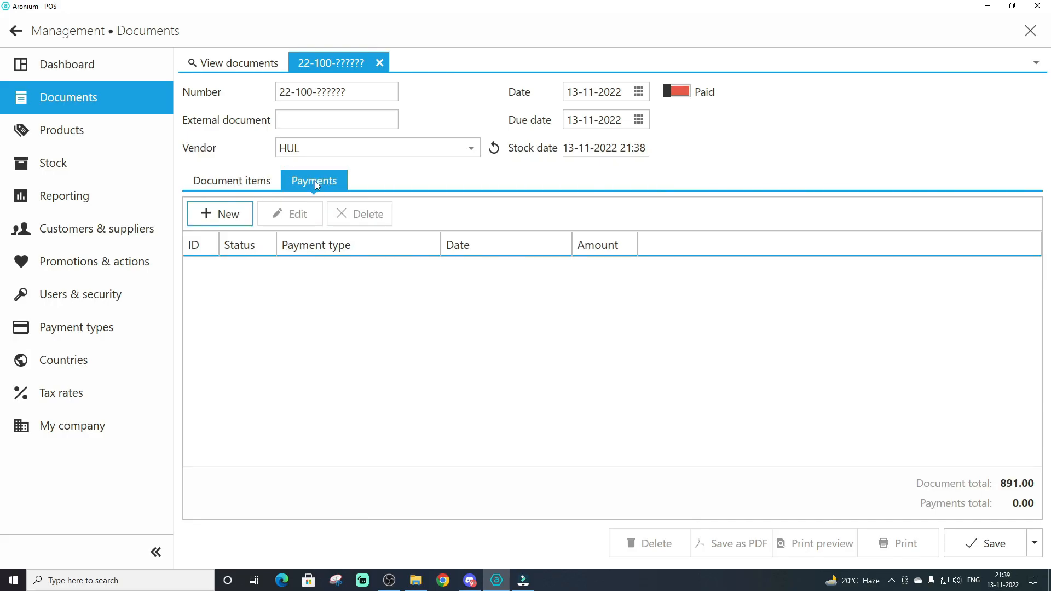
pyautogui.click(215, 215)
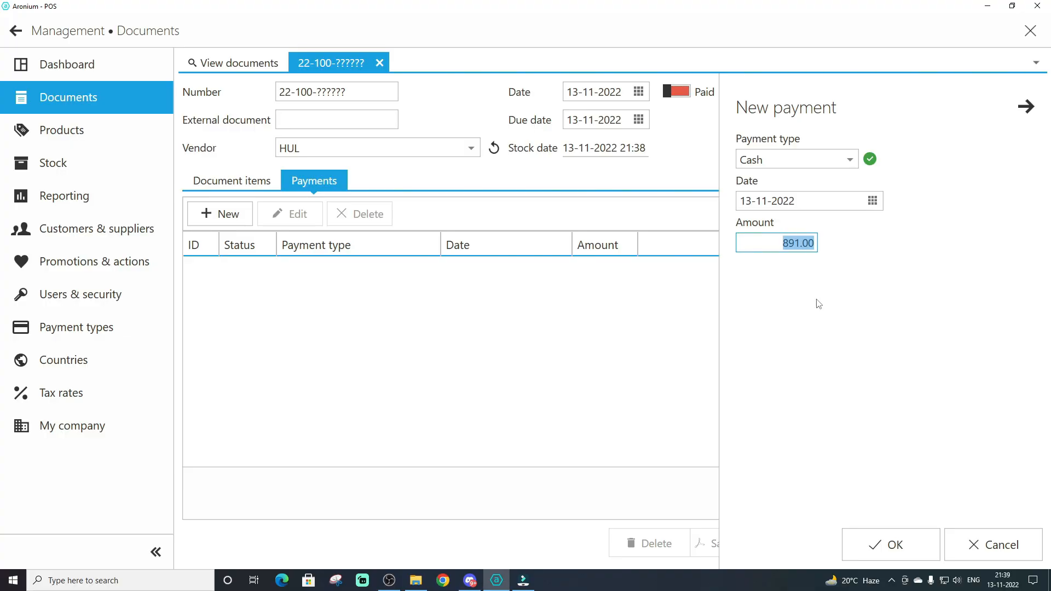
pyautogui.write('500')
pyautogui.press('Return')
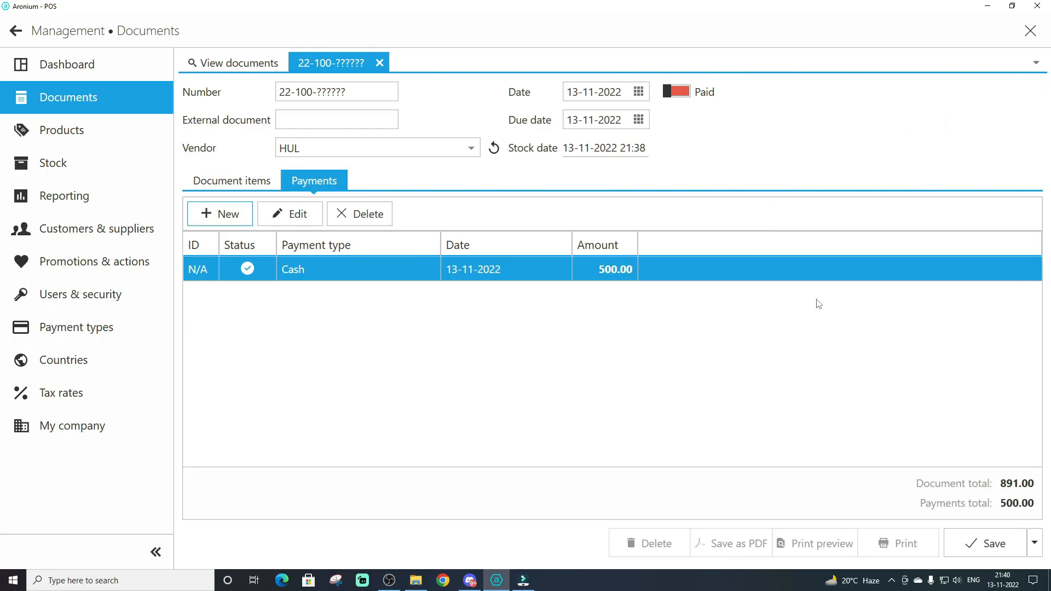
pyautogui.click(989, 544)
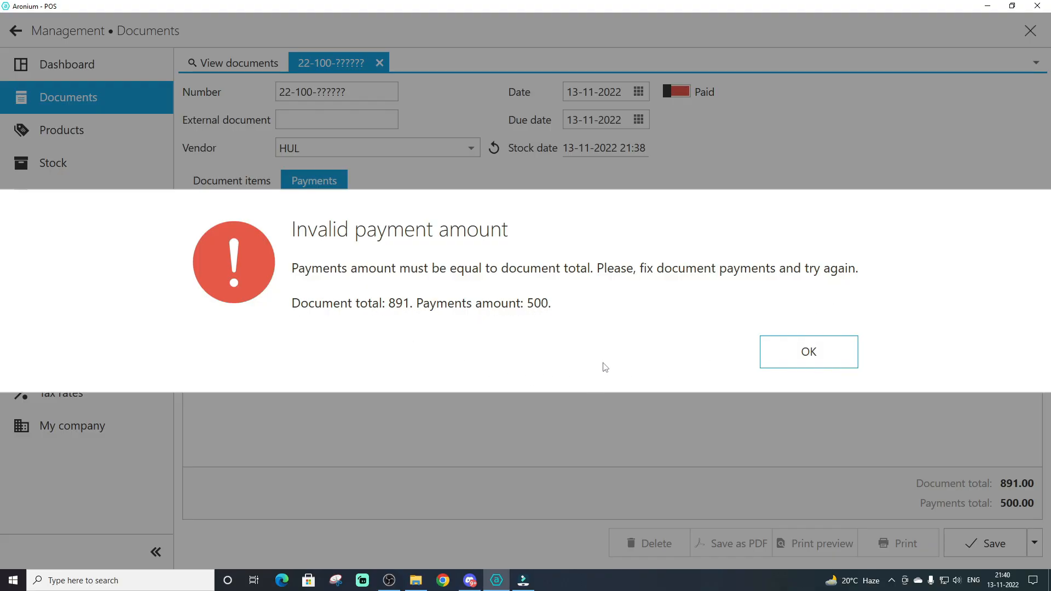
pyautogui.click(823, 349)
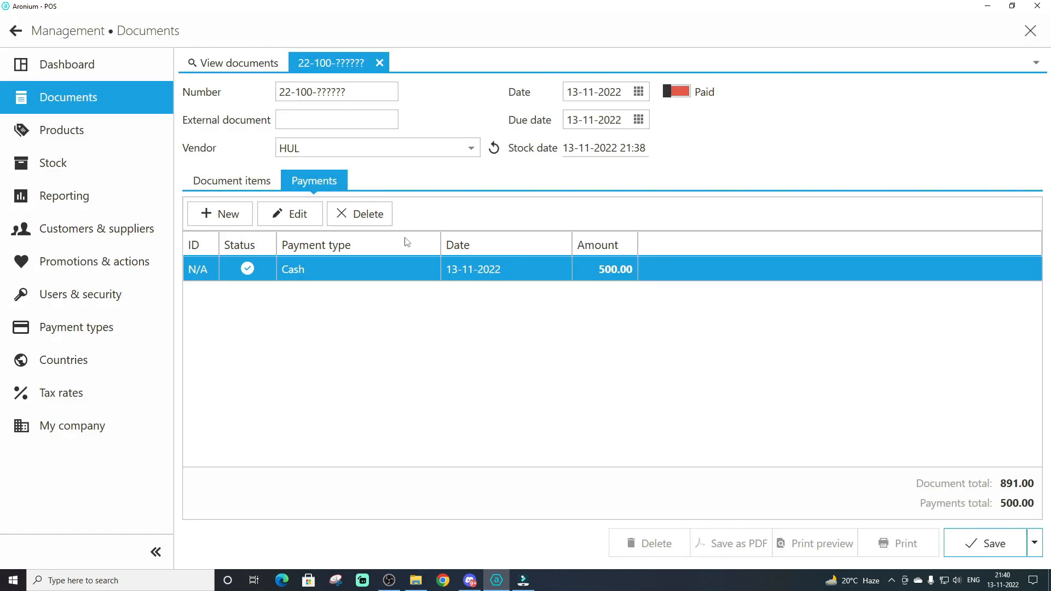
# Change the Cash payment's amount to 891
pyautogui.doubleClick(475, 272)
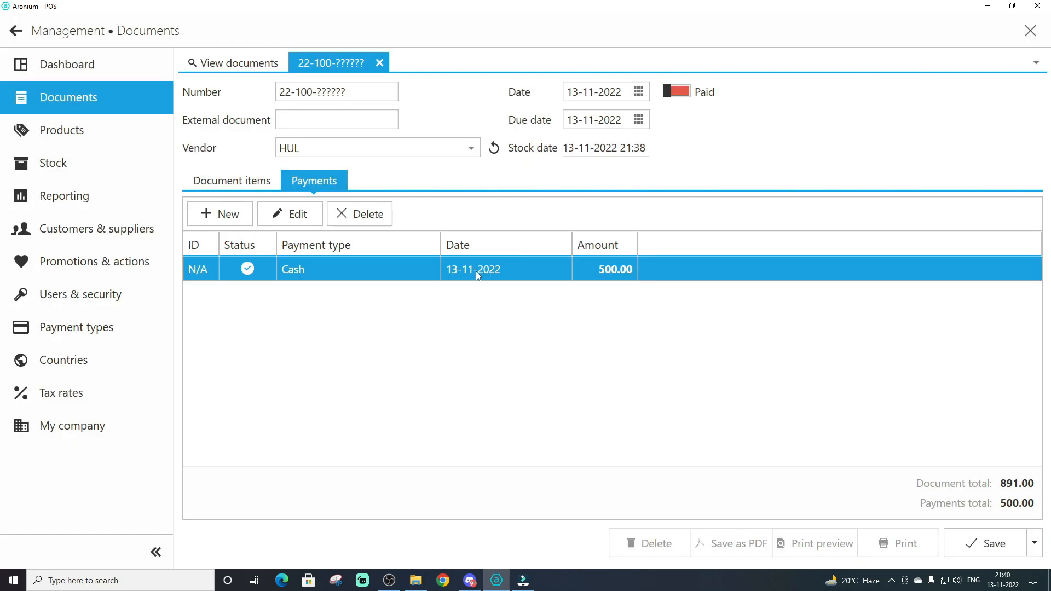
pyautogui.press('BackSpace')
pyautogui.write('891')
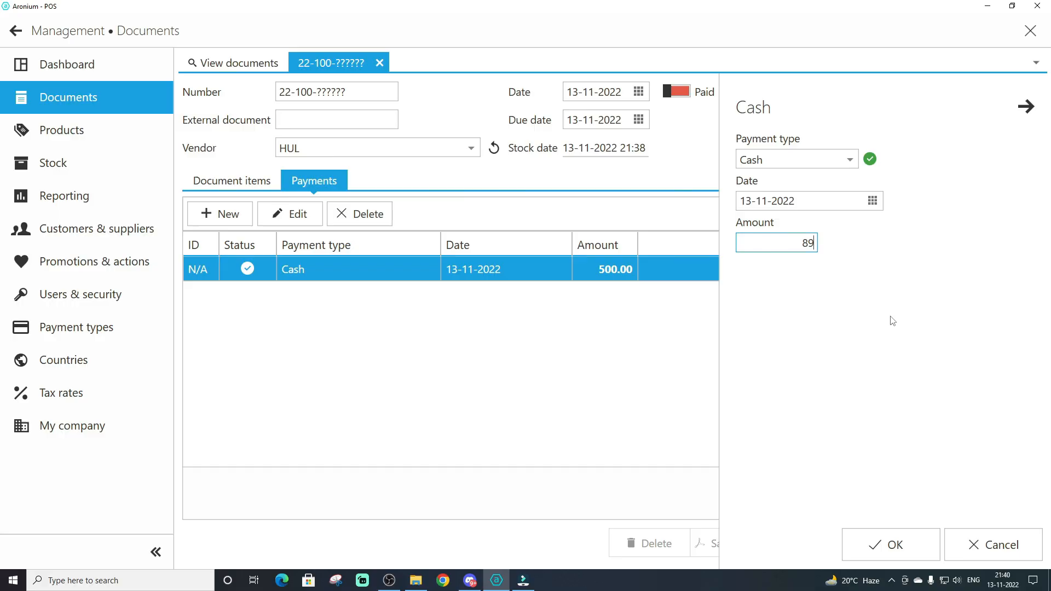
pyautogui.click(885, 549)
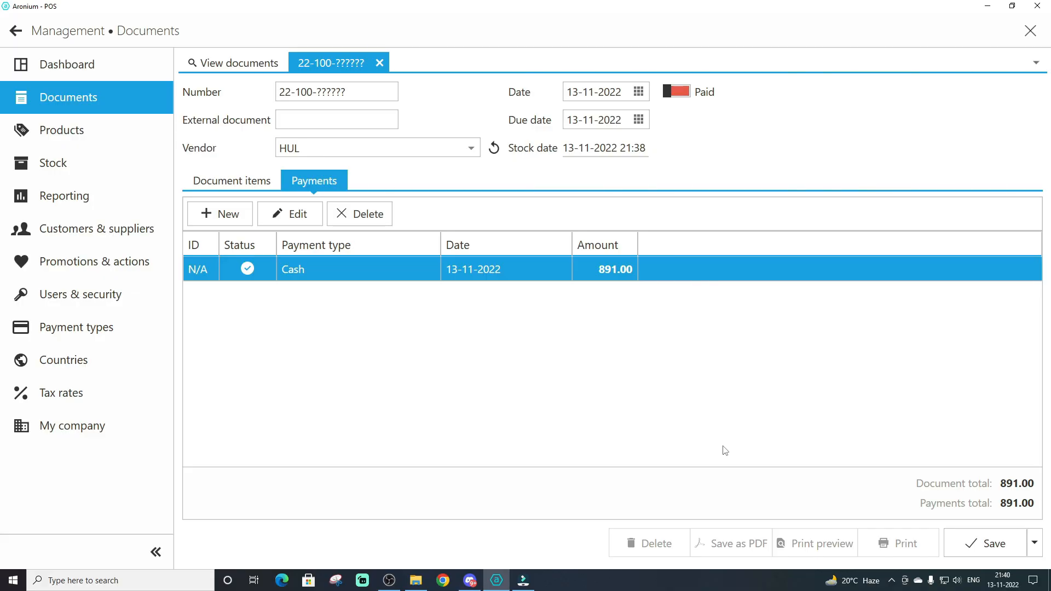
# Mark the purchase document as paid, save it, and update the cost price of Parle G 100g Pack
pyautogui.click(679, 97)
pyautogui.click(679, 96)
pyautogui.click(679, 97)
pyautogui.click(983, 542)
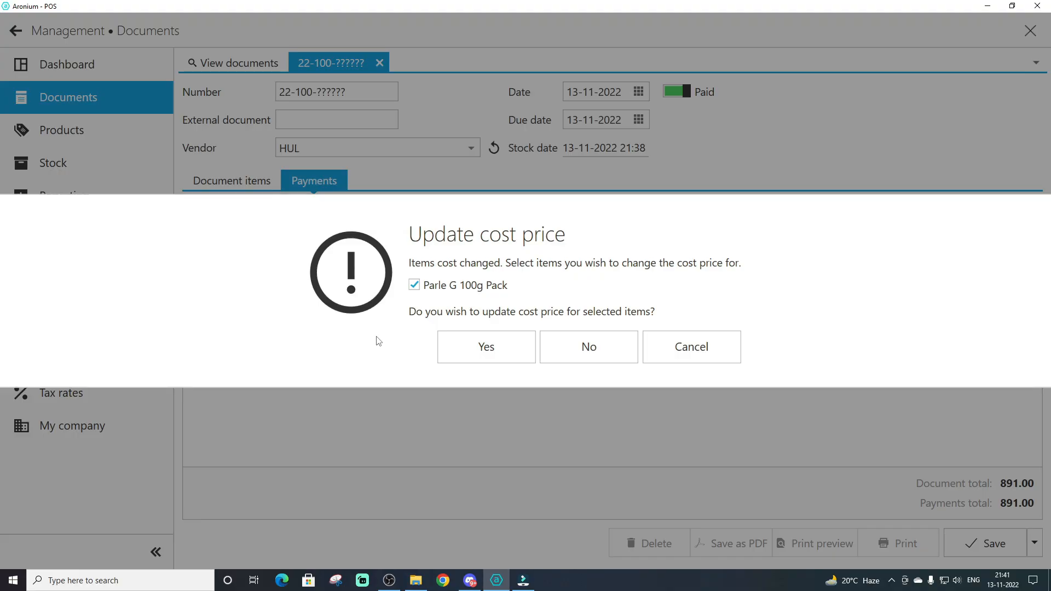
pyautogui.click(462, 349)
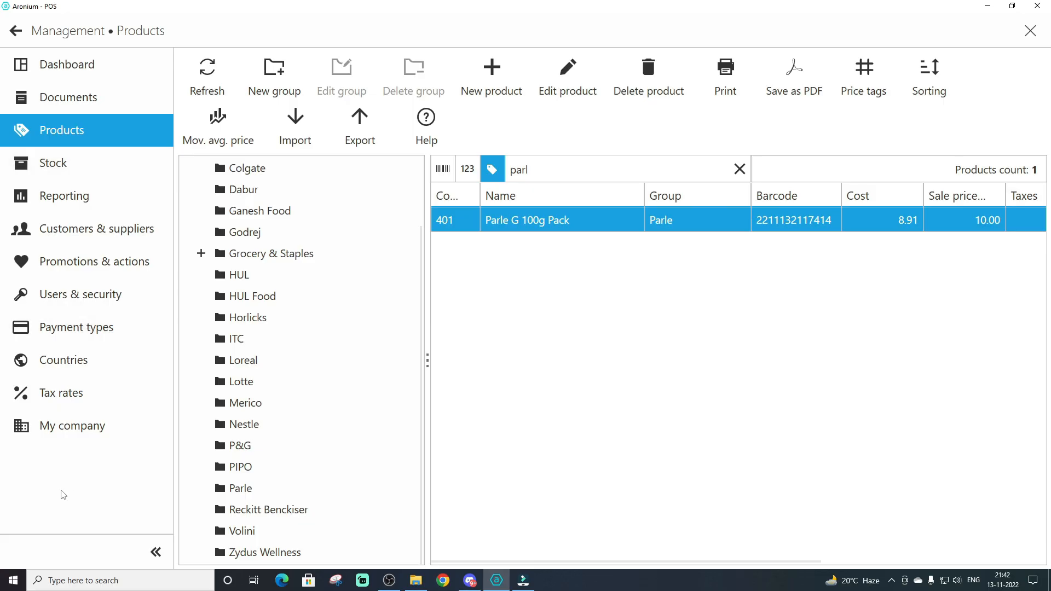
# Leave product management for the sales screen and open the application settings
pyautogui.click(15, 34)
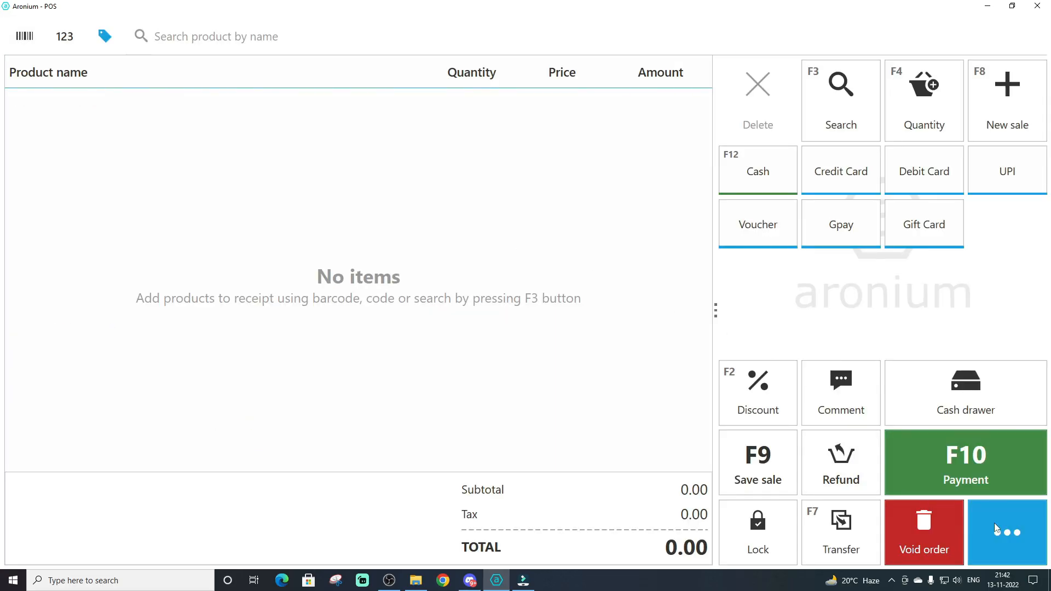
pyautogui.click(1008, 537)
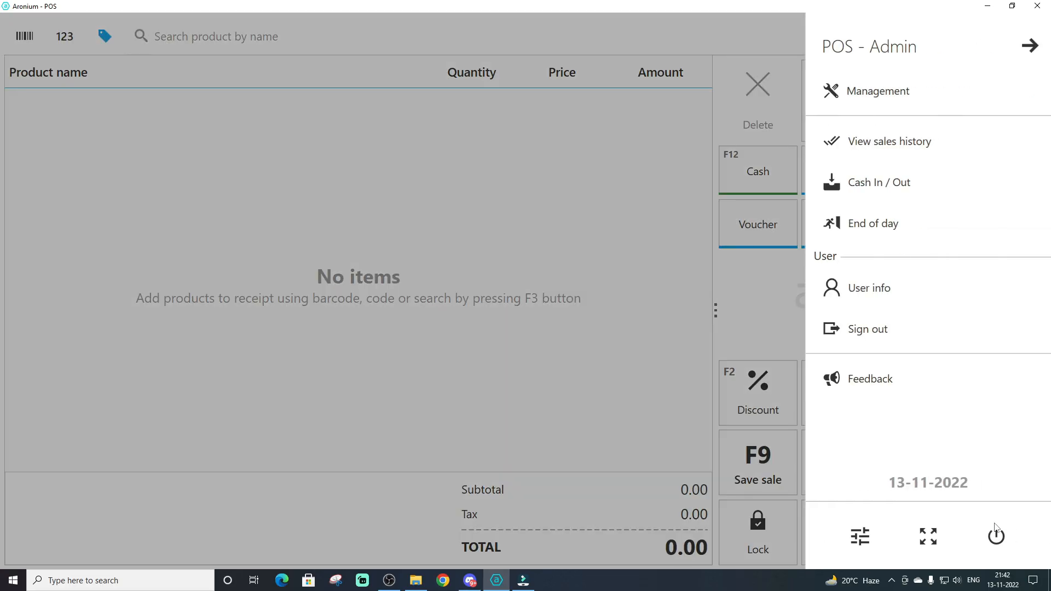
pyautogui.click(860, 538)
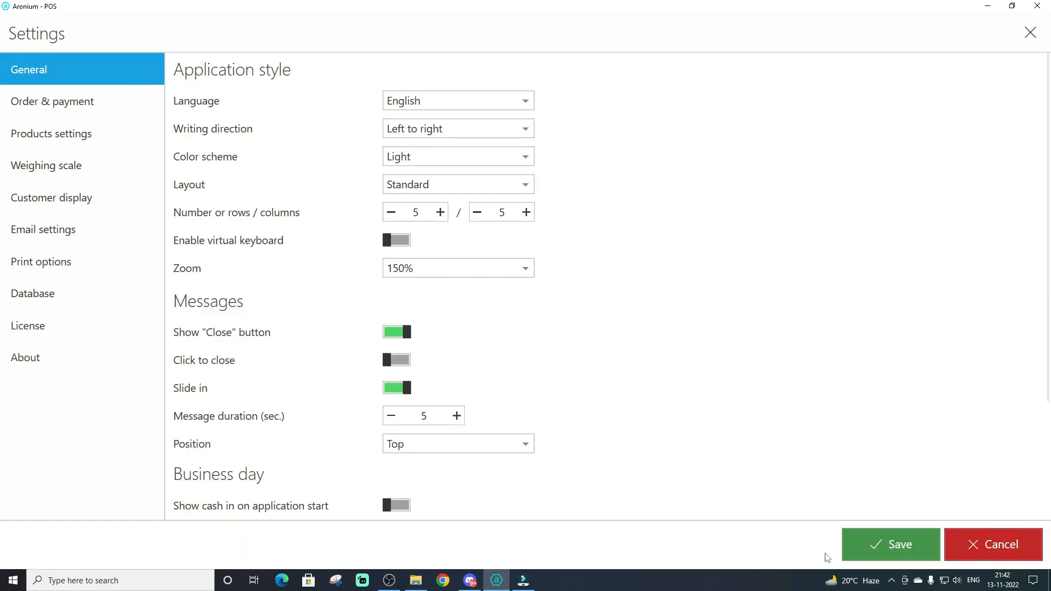
# In the products settings, switch cost price based markup and automatic cost price update on purchase off and back on, and save
pyautogui.click(55, 134)
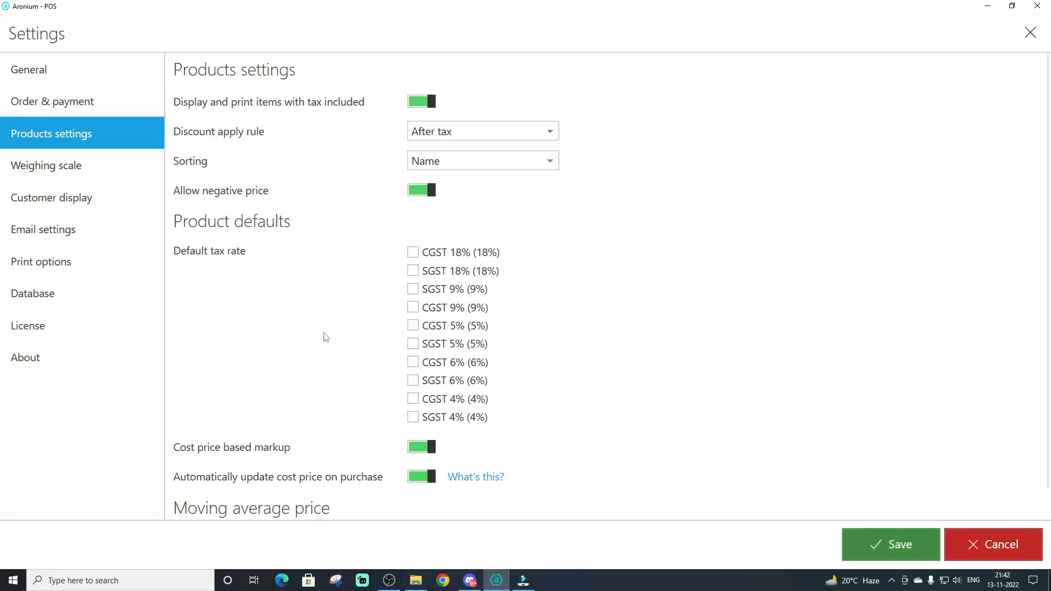
pyautogui.scroll(-1, 327, 337)
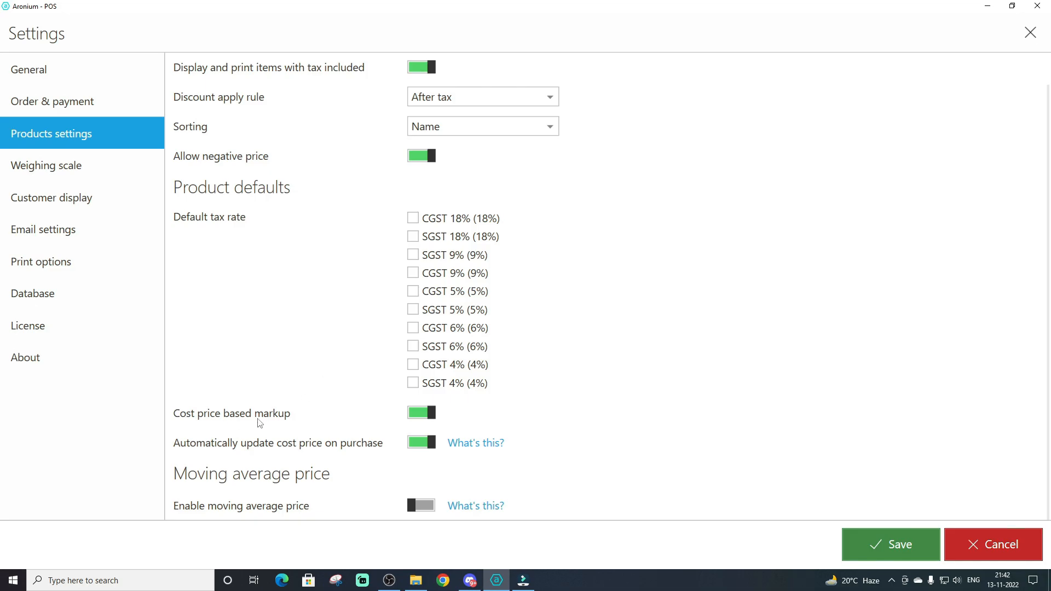
pyautogui.click(421, 414)
pyautogui.click(418, 443)
pyautogui.click(423, 445)
pyautogui.click(420, 417)
pyautogui.click(908, 552)
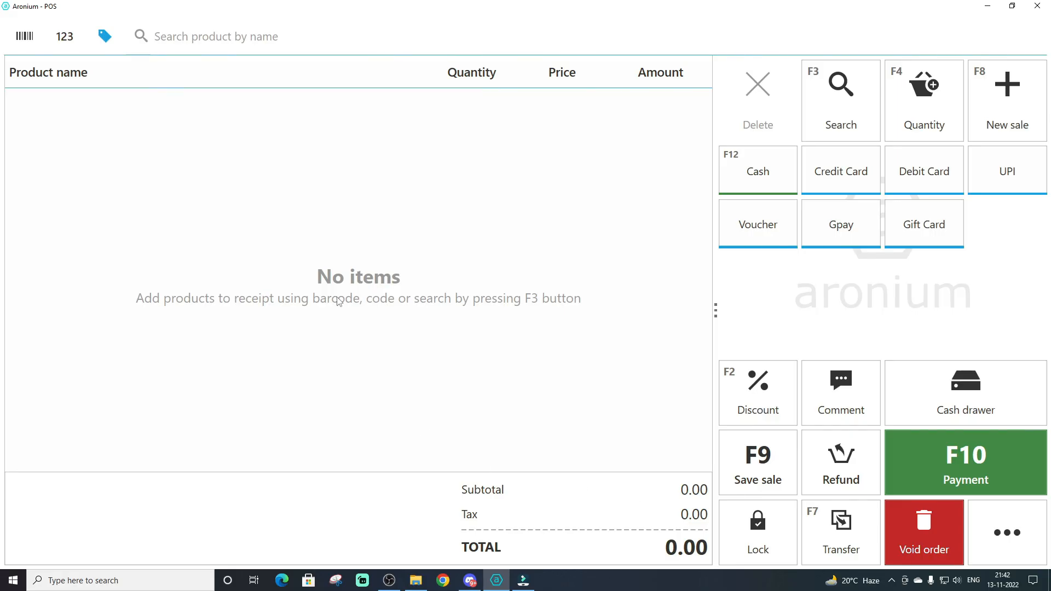
# Search the management documents, open the HUL purchase document, and view the details of its Parle G 100g Pack item
pyautogui.click(1006, 531)
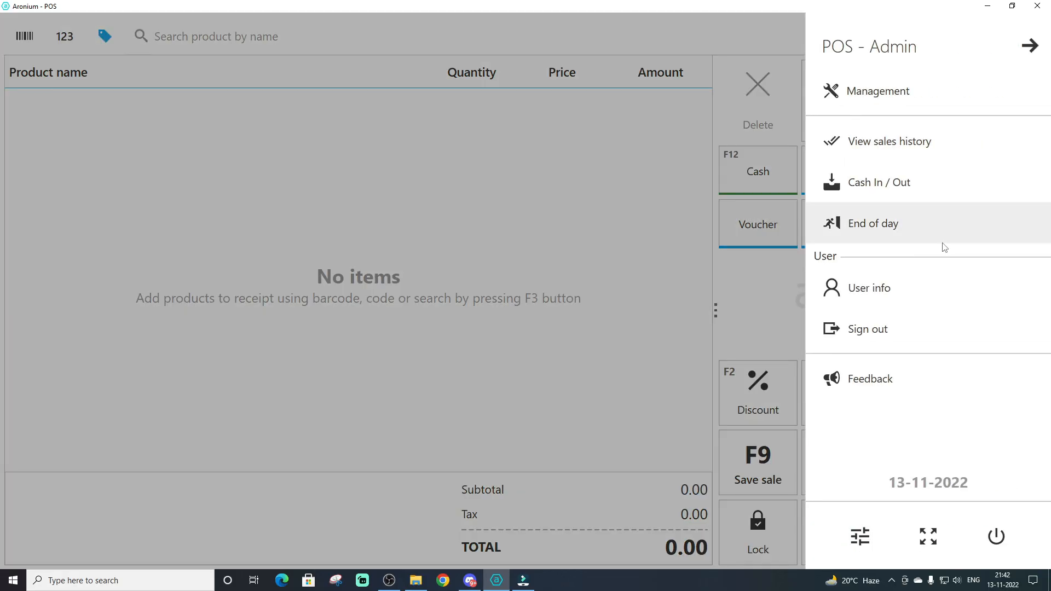
pyautogui.click(887, 93)
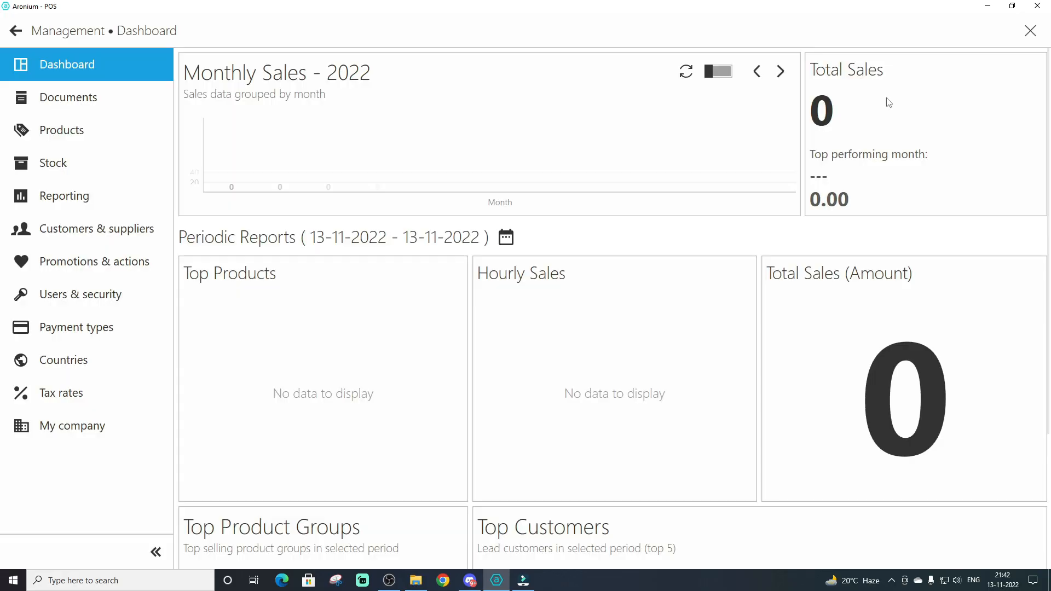
pyautogui.click(61, 105)
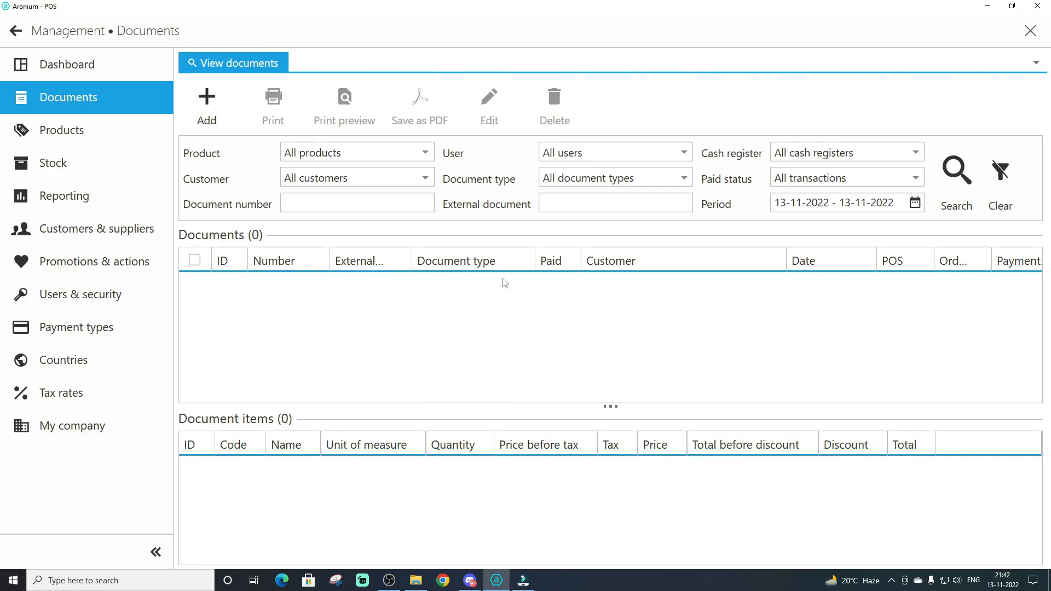
pyautogui.click(955, 170)
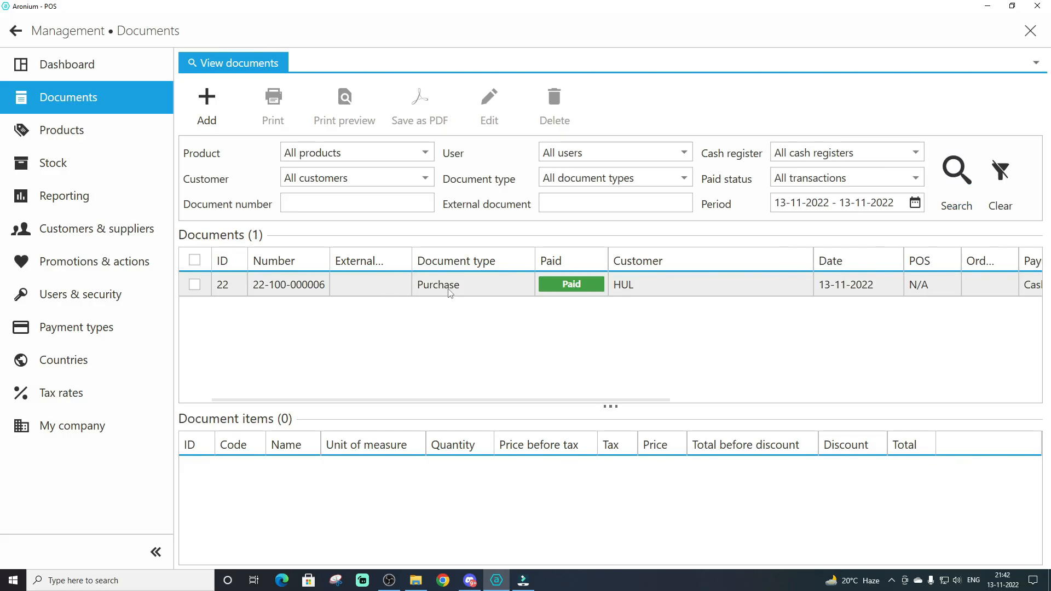
pyautogui.doubleClick(448, 286)
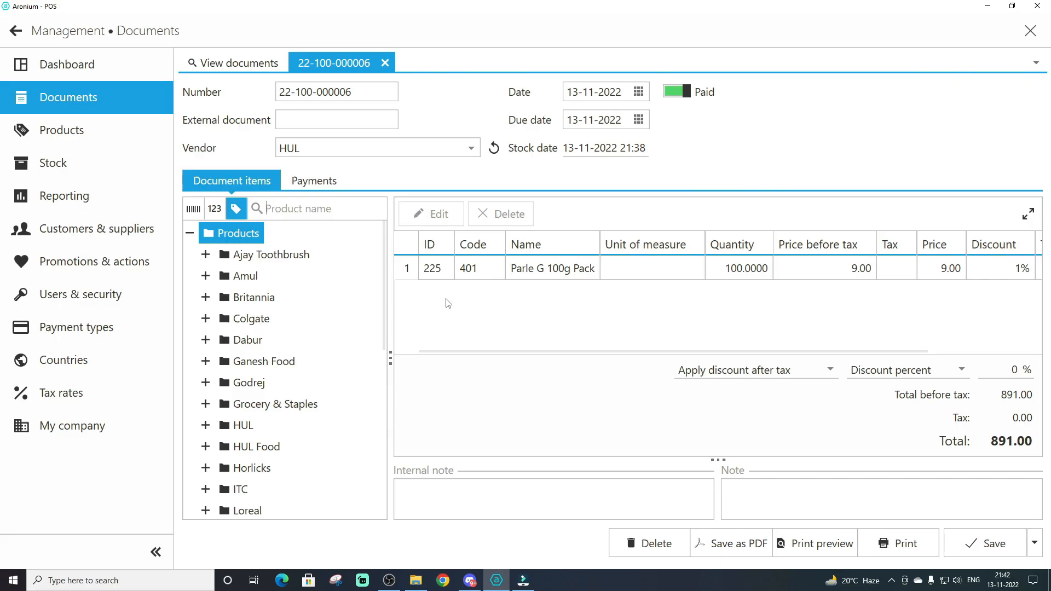
pyautogui.doubleClick(566, 273)
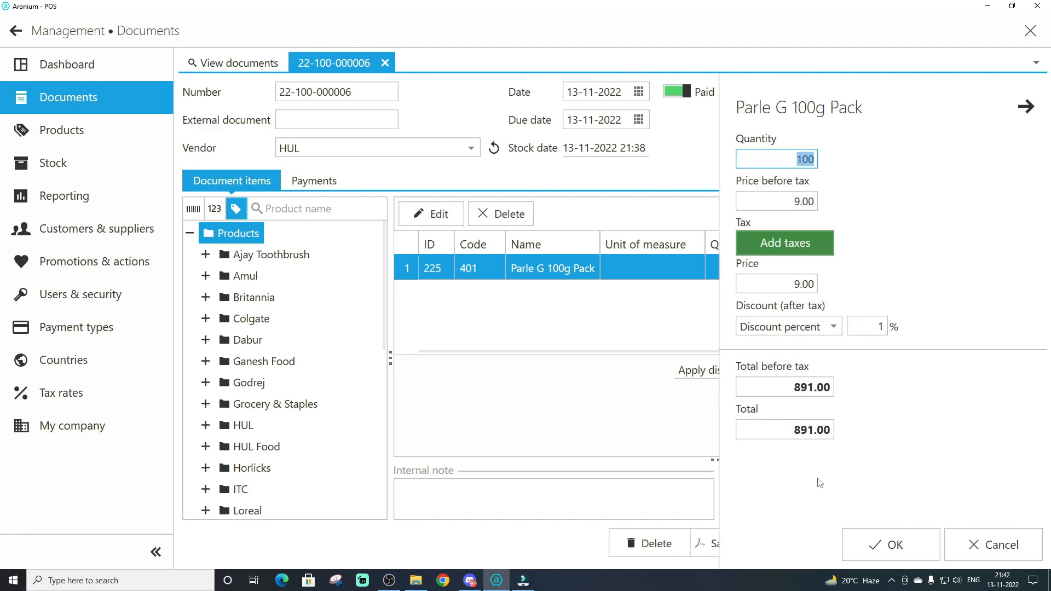
pyautogui.click(619, 321)
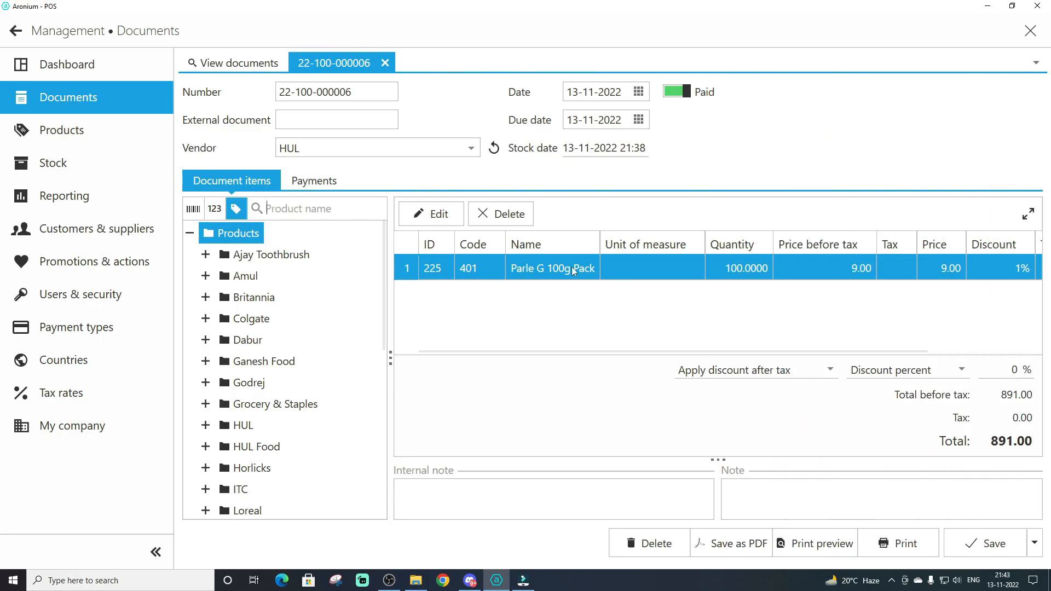
# Change the purchase document's vendor to Parle G Supplier and save the document
pyautogui.click(322, 153)
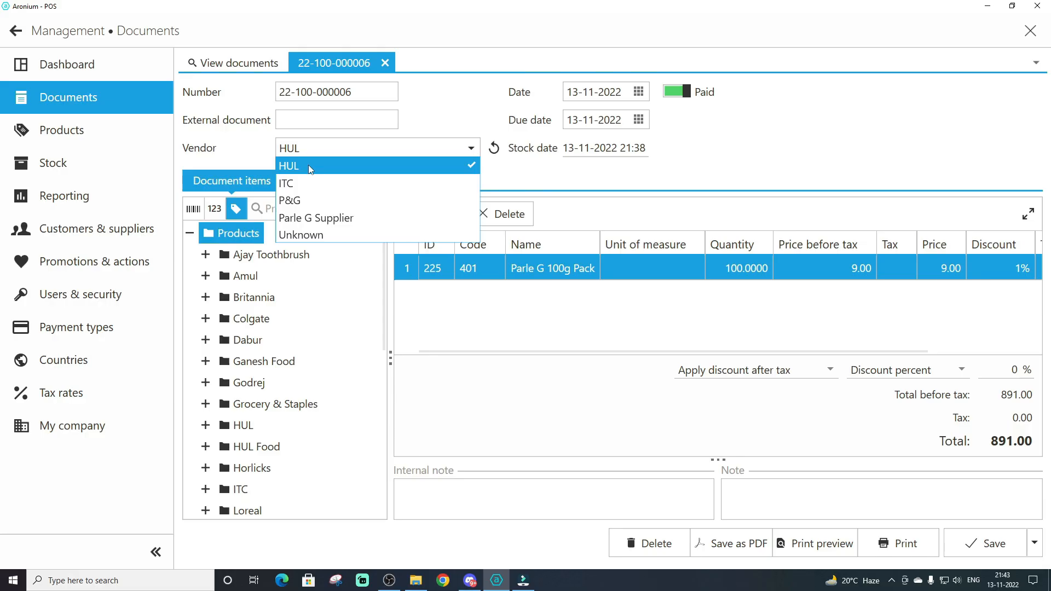
pyautogui.click(303, 218)
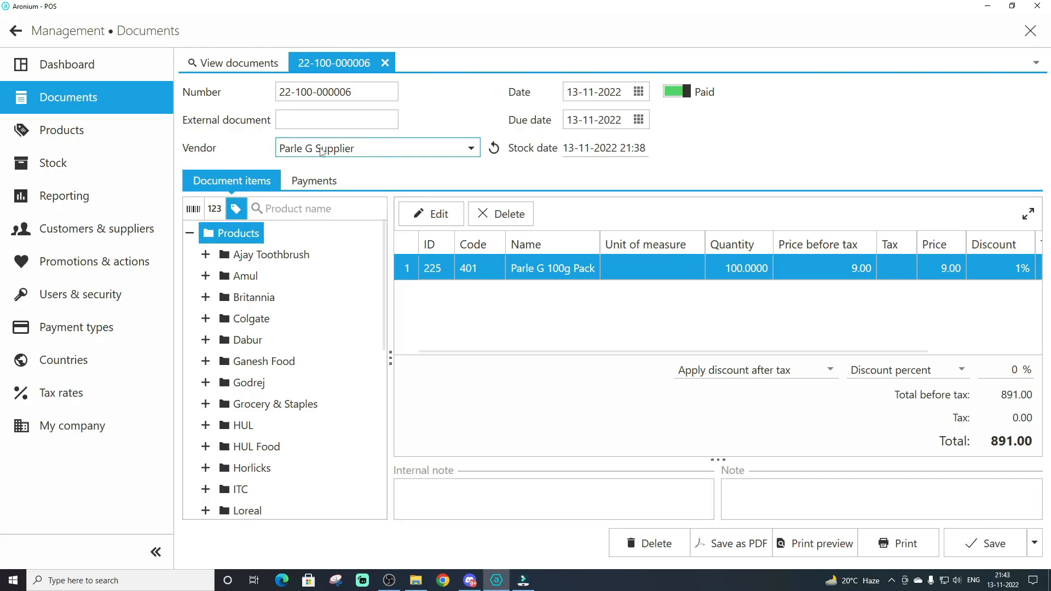
pyautogui.click(982, 549)
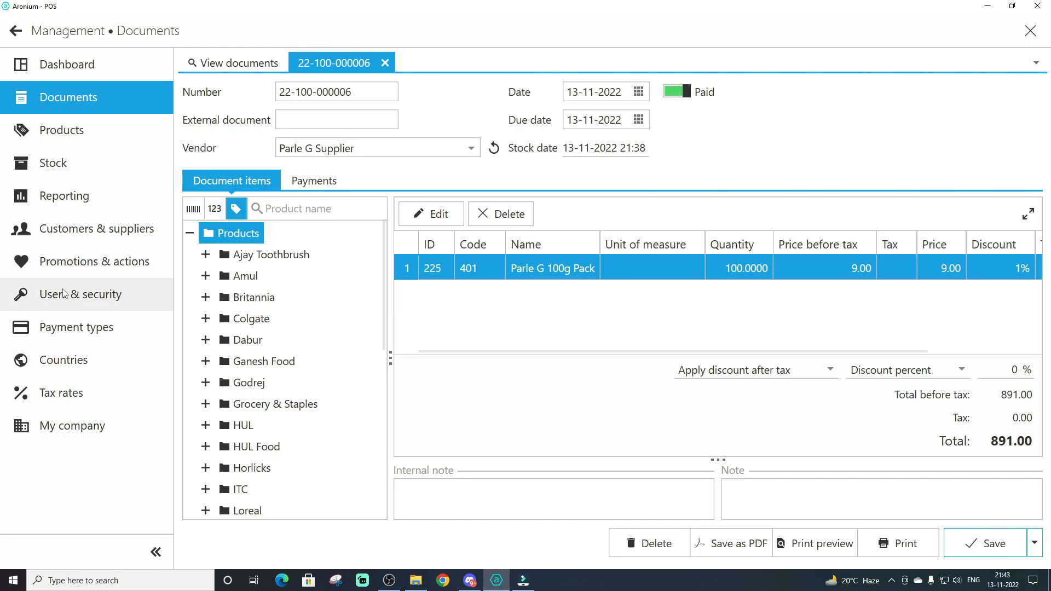
# Look through the HUL, ITC, P&G and Parle G Supplier entries in the customers and suppliers list
pyautogui.click(63, 236)
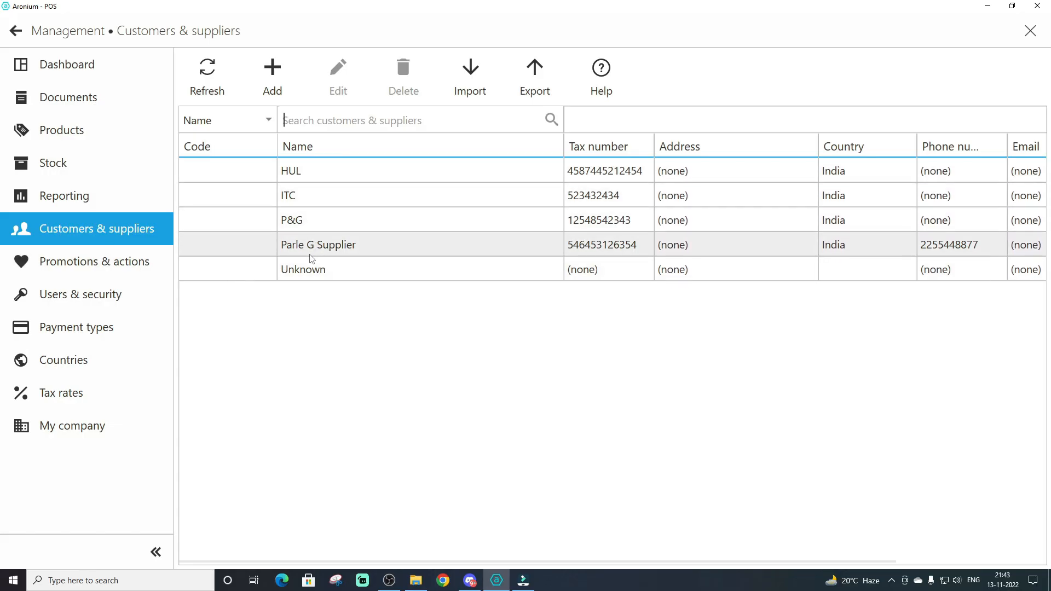
pyautogui.click(296, 172)
pyautogui.click(294, 198)
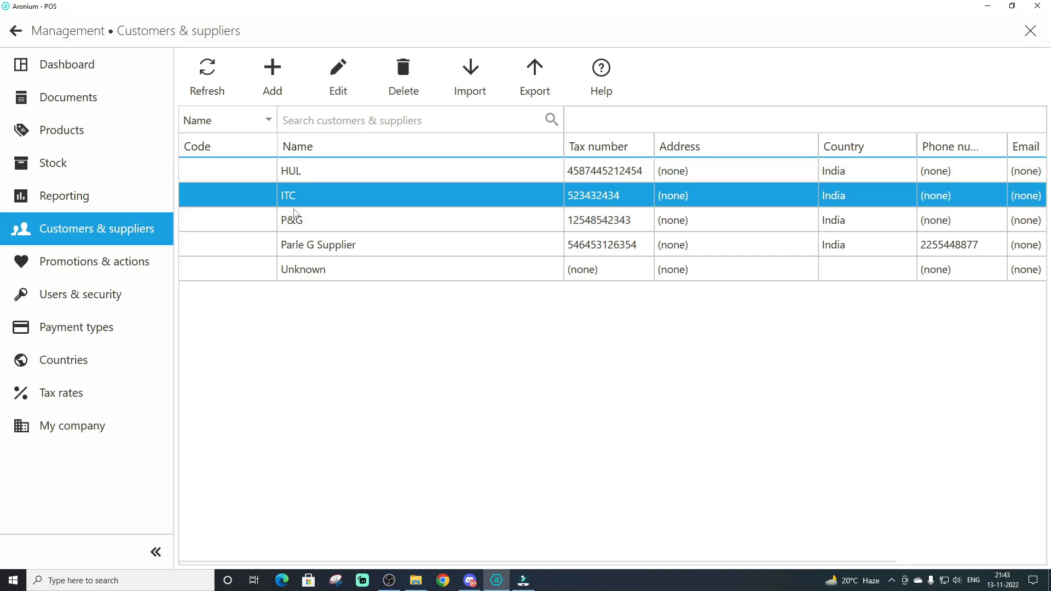
pyautogui.click(294, 219)
pyautogui.click(299, 248)
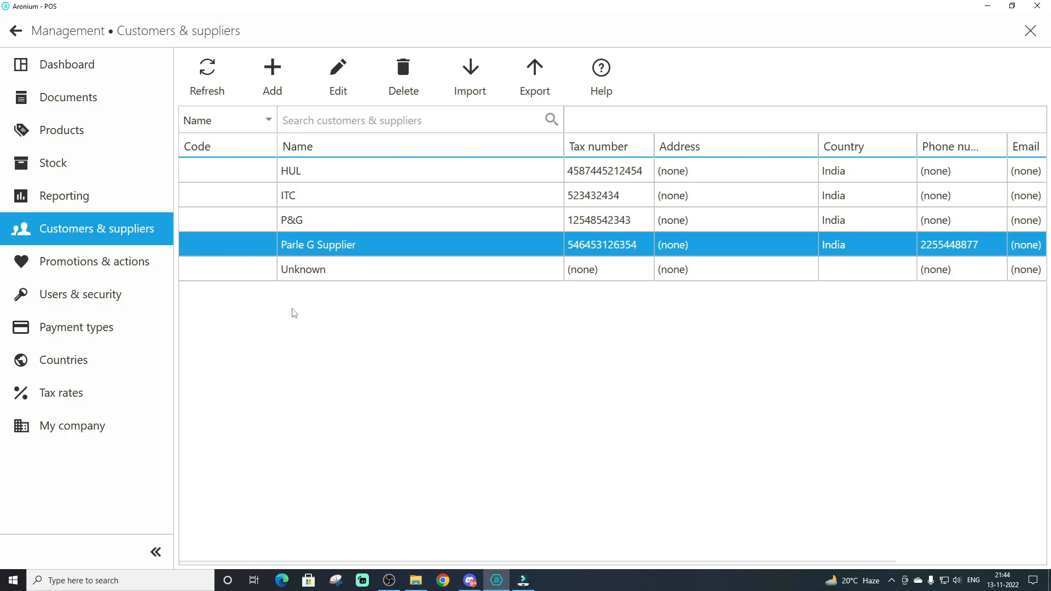
# Start a new customer or supplier record and name it Amul Supplier
pyautogui.click(272, 70)
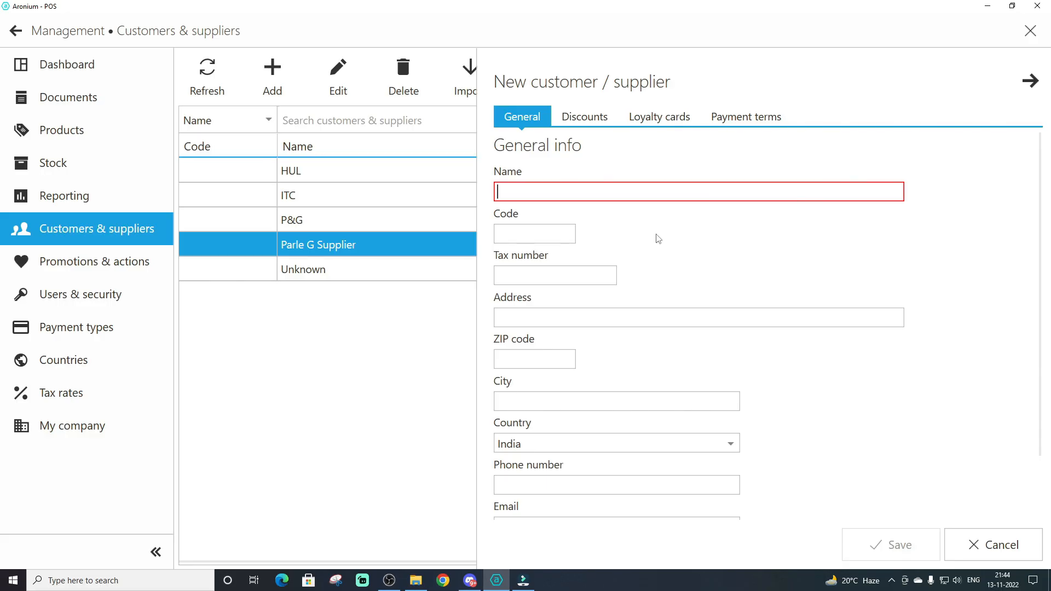
pyautogui.write('Am')
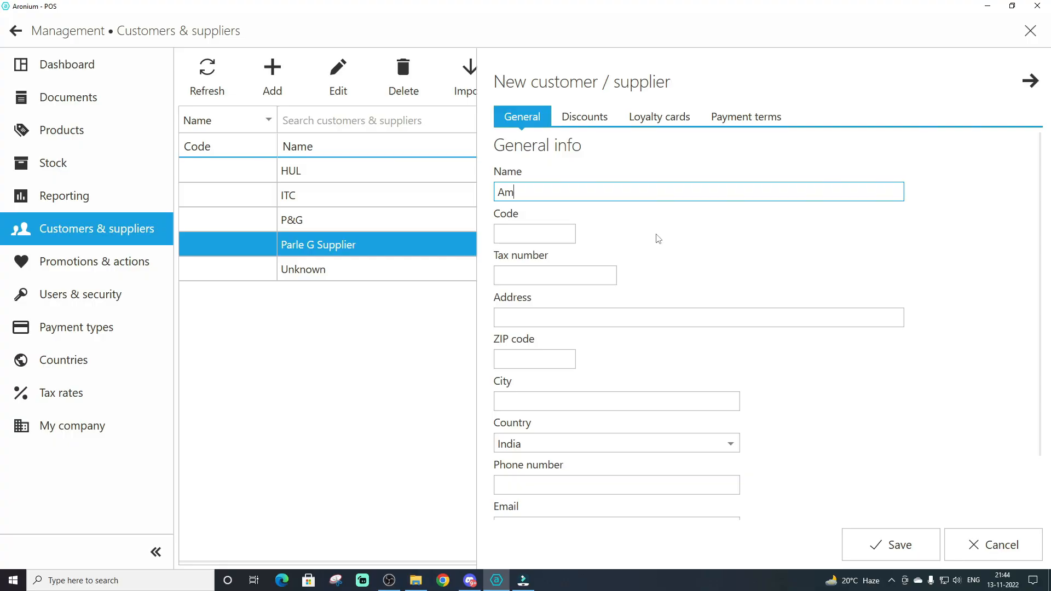
pyautogui.write('ul Supplier')
pyautogui.scroll(-2, 695, 249)
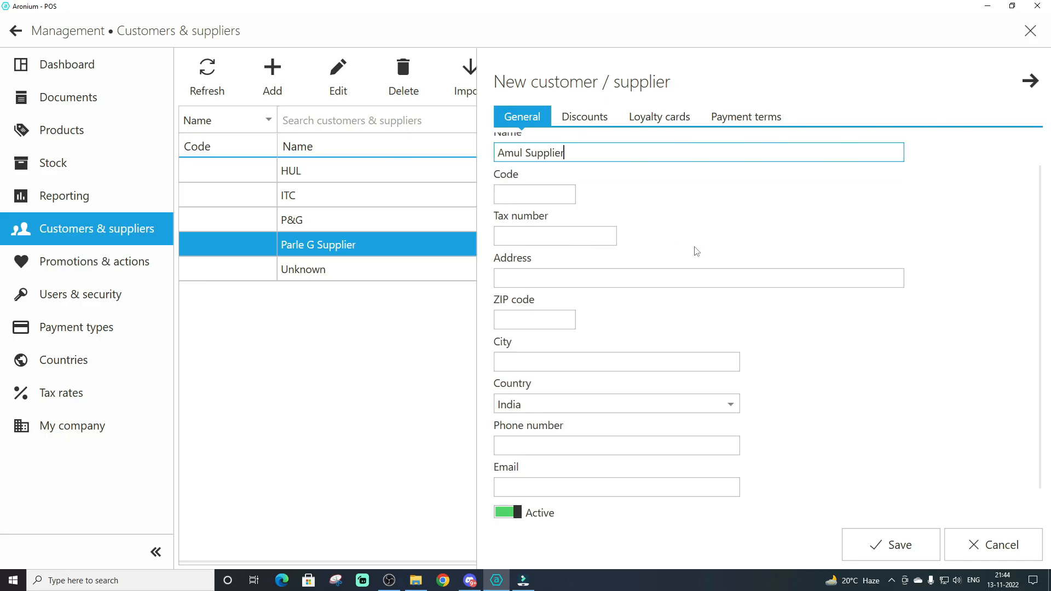
# Enter the tax number and phone number for Amul Supplier
pyautogui.click(563, 239)
pyautogui.write('123465')
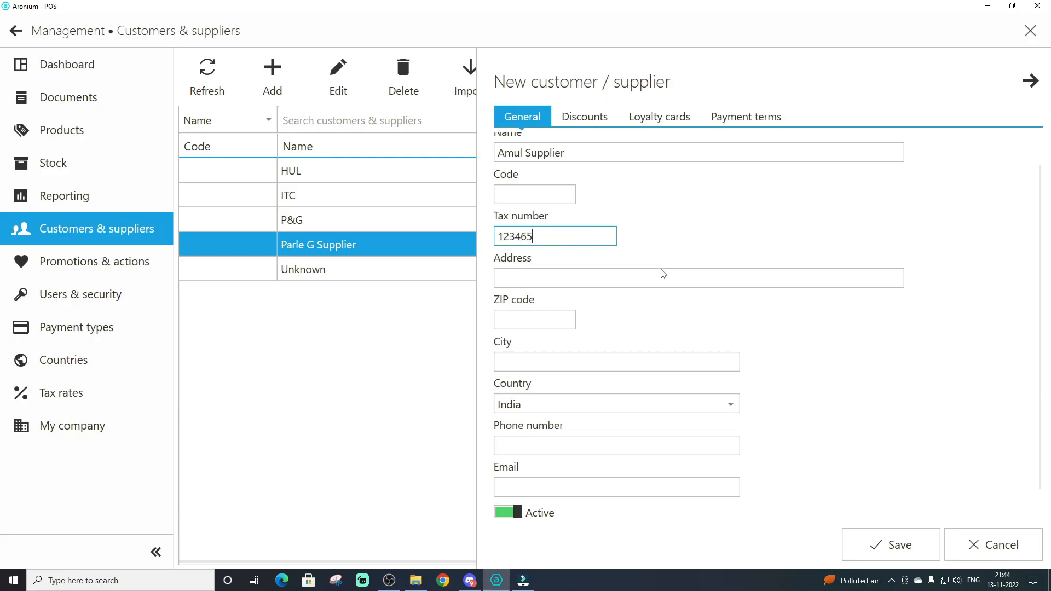
pyautogui.press('Tab')
pyautogui.click(565, 362)
pyautogui.scroll(-2, 812, 362)
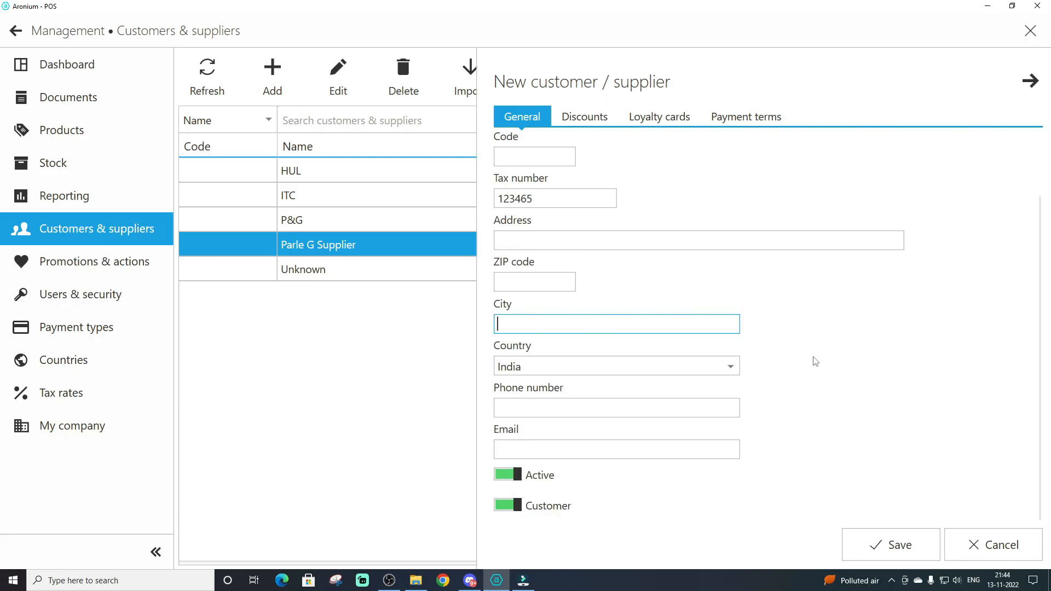
pyautogui.click(556, 413)
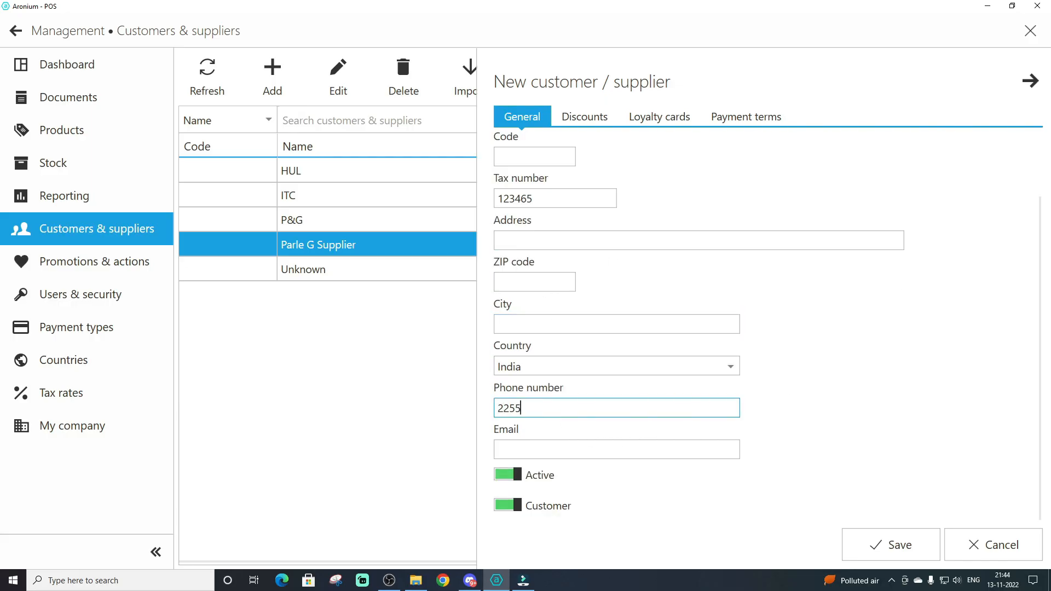
# Disable the Customer option for Amul Supplier and save the new record
pyautogui.click(509, 507)
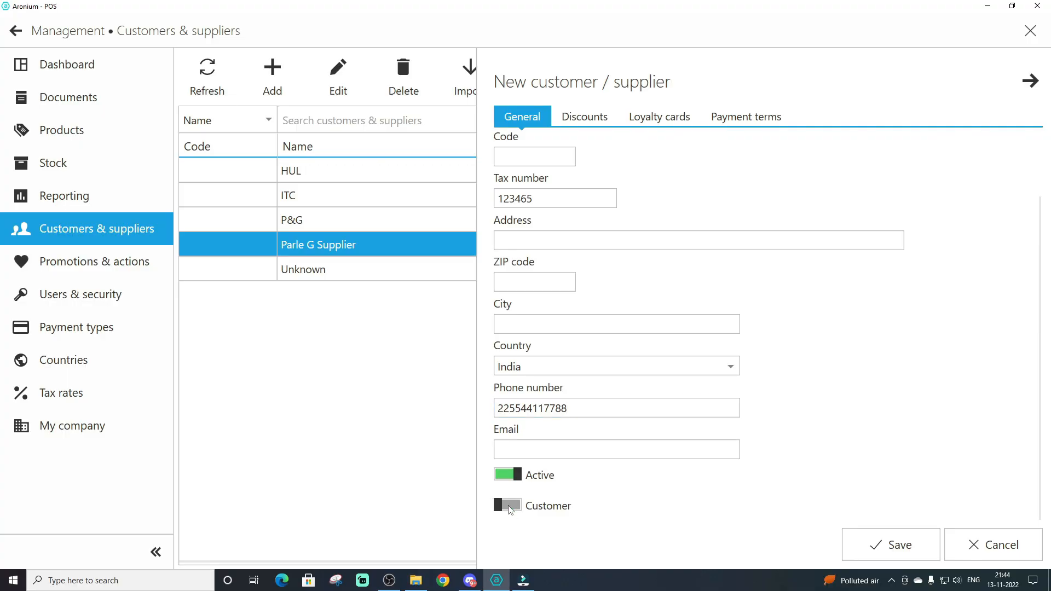
pyautogui.click(508, 508)
pyautogui.scroll(2, 736, 509)
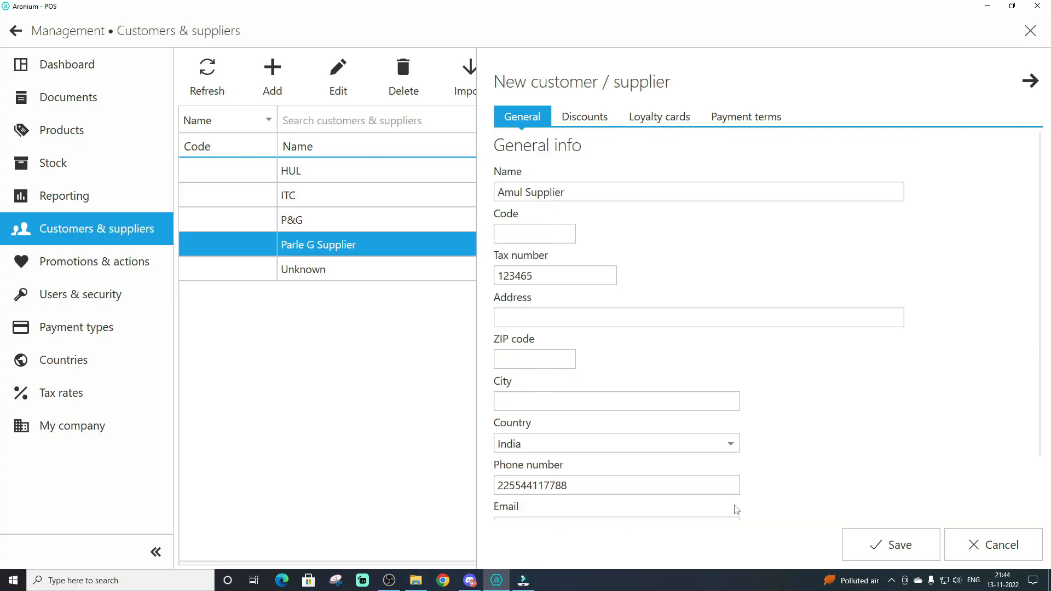
pyautogui.click(518, 192)
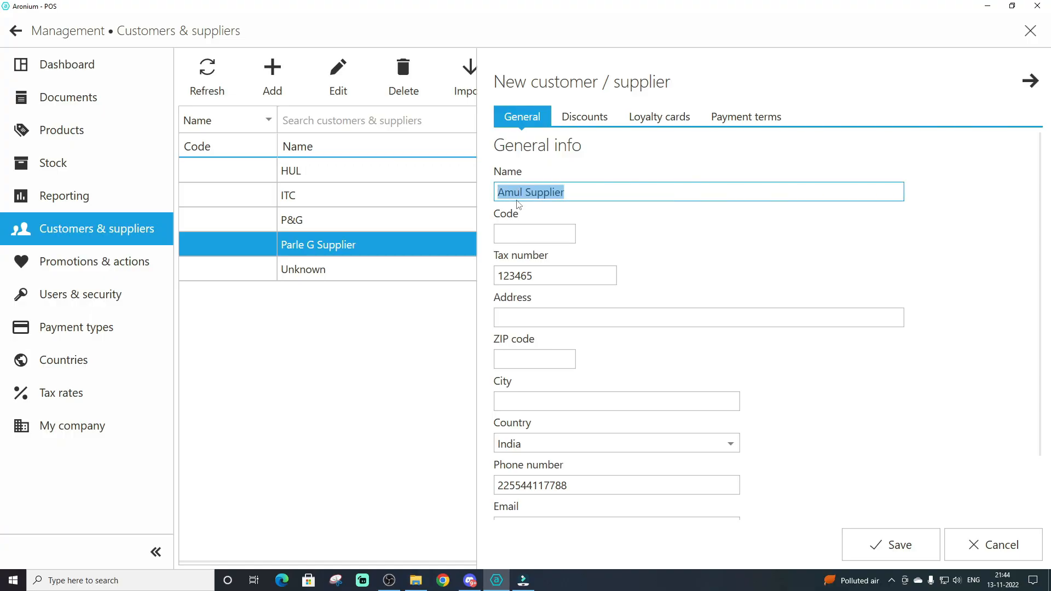
pyautogui.click(589, 196)
pyautogui.scroll(-2, 649, 357)
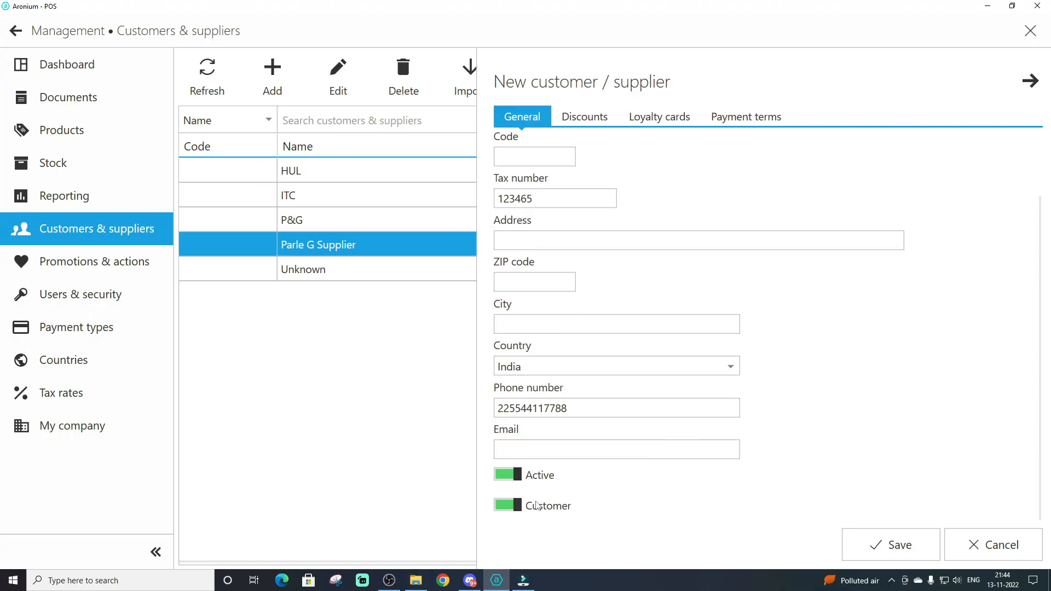
pyautogui.click(513, 506)
pyautogui.click(563, 195)
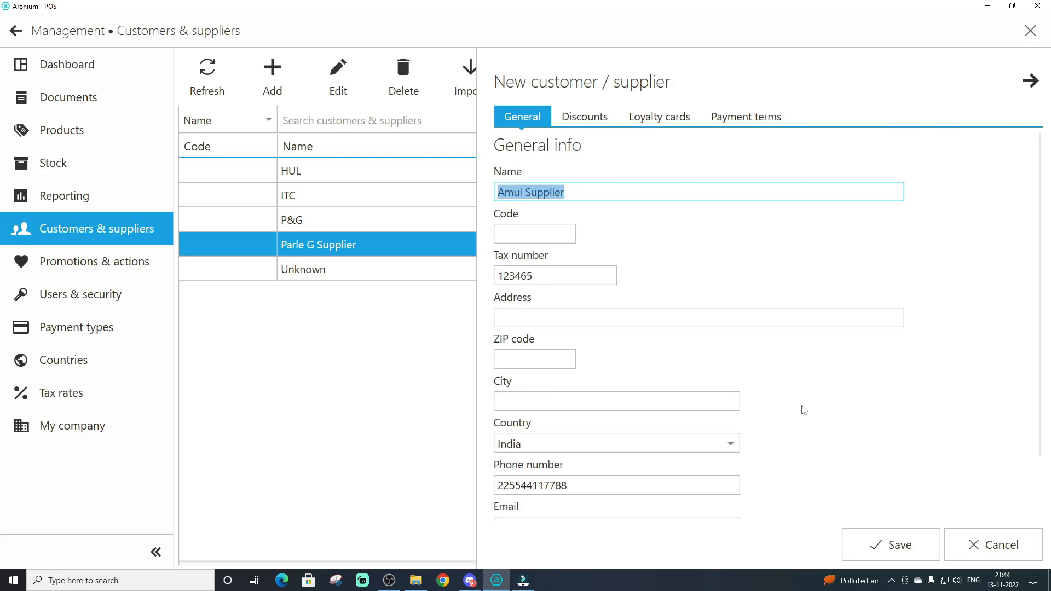
pyautogui.click(888, 549)
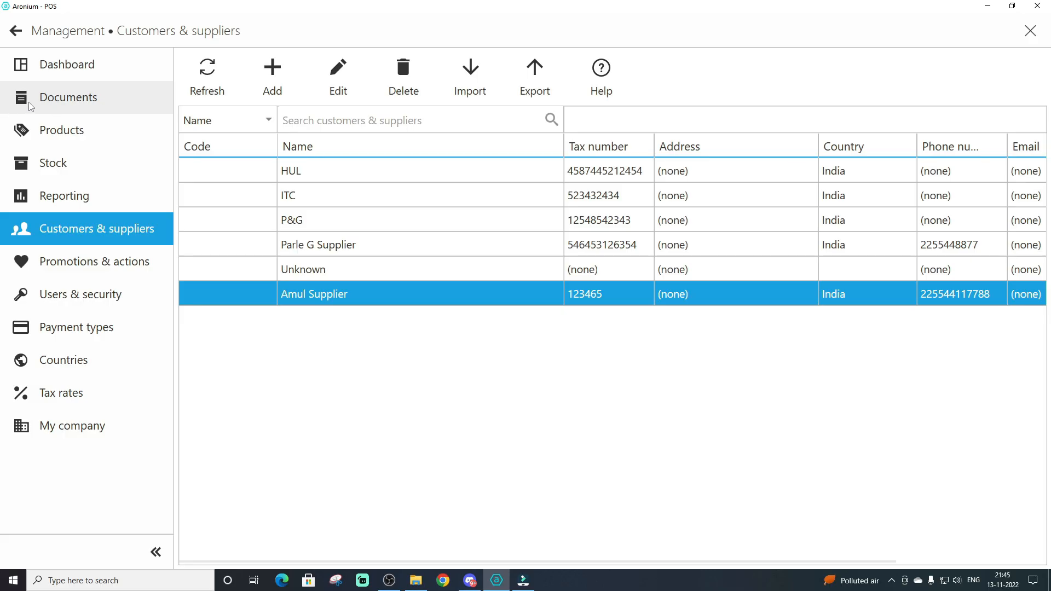
# Examine the stock list's product quantities, cost prices and the colour-coded item counters
pyautogui.click(50, 163)
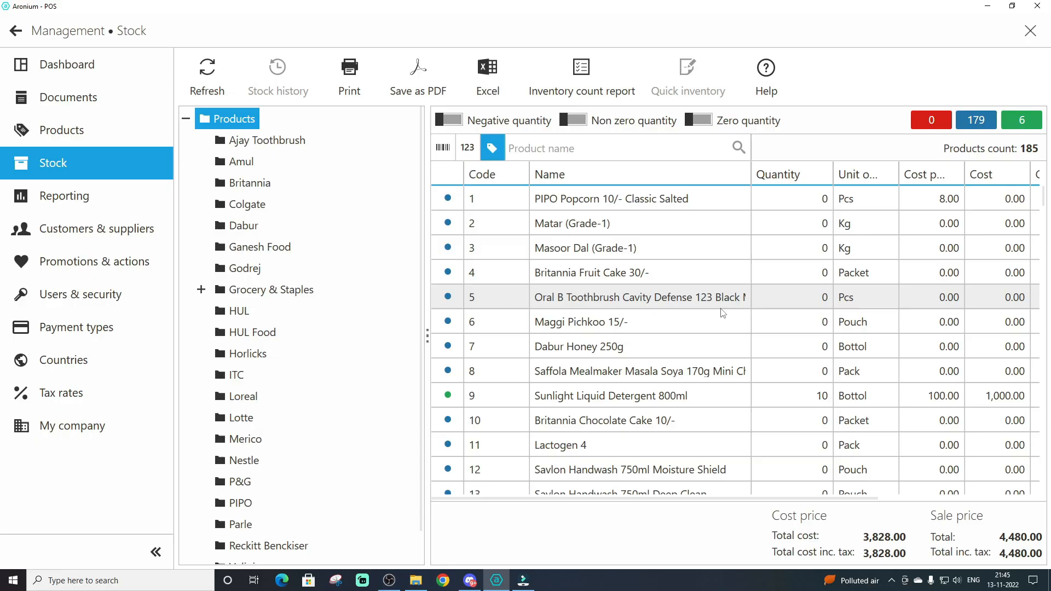
pyautogui.scroll(-4, 720, 312)
pyautogui.scroll(2, 720, 315)
pyautogui.scroll(2, 720, 315)
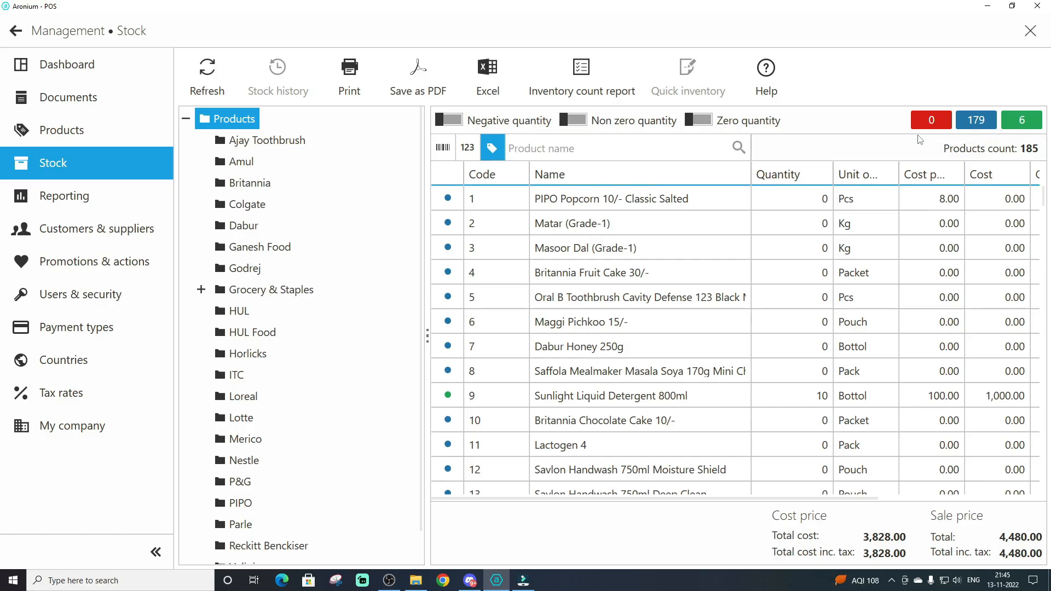
pyautogui.scroll(-6, 816, 320)
pyautogui.scroll(6, 809, 319)
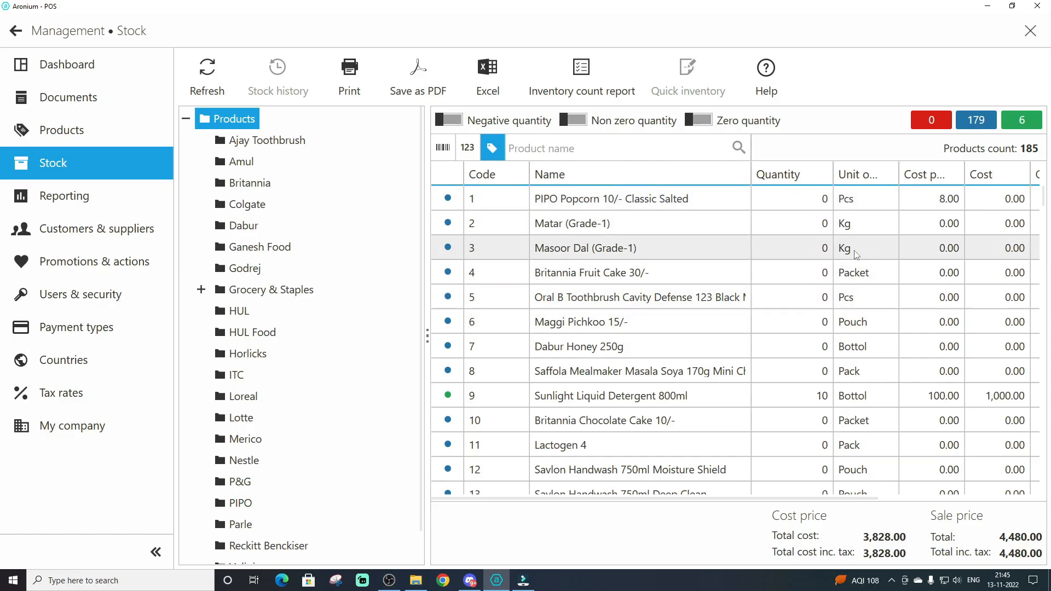
pyautogui.scroll(-2, 711, 246)
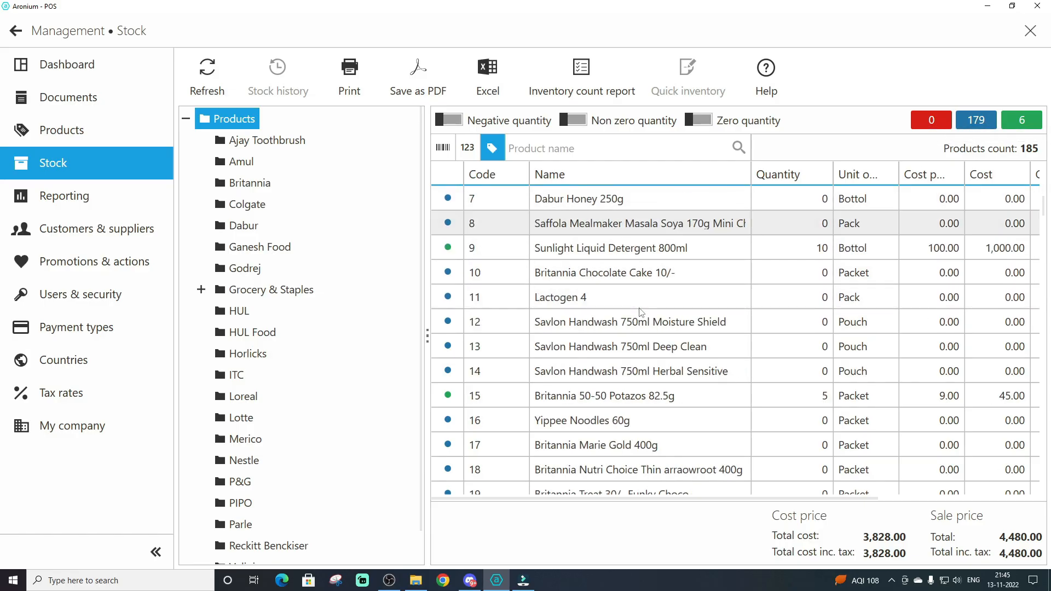
pyautogui.scroll(2, 715, 262)
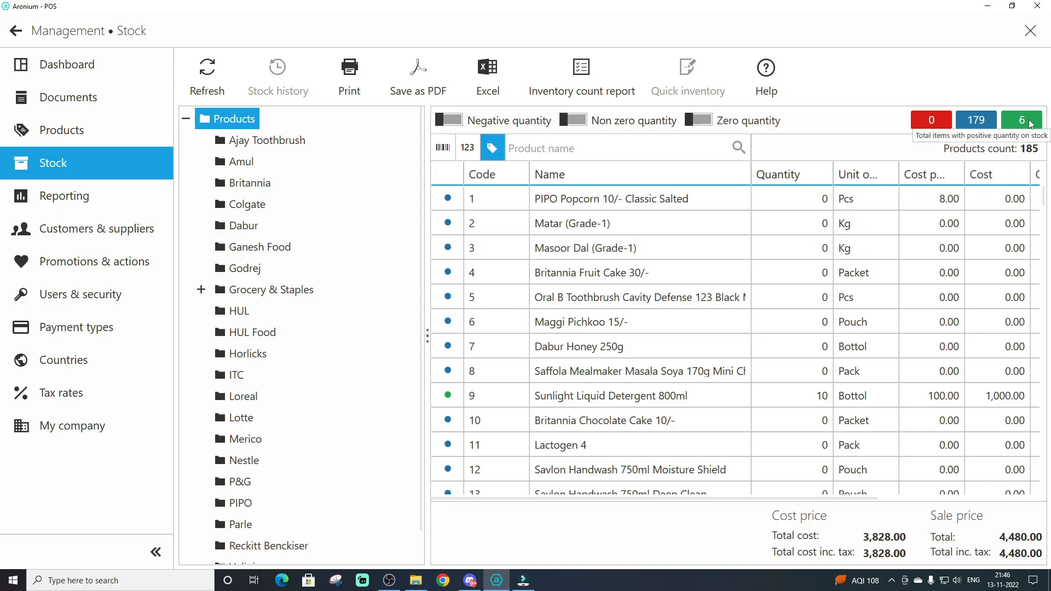
# Filter the stock list to products with non zero quantity and select Parle G 100g Pack
pyautogui.click(577, 120)
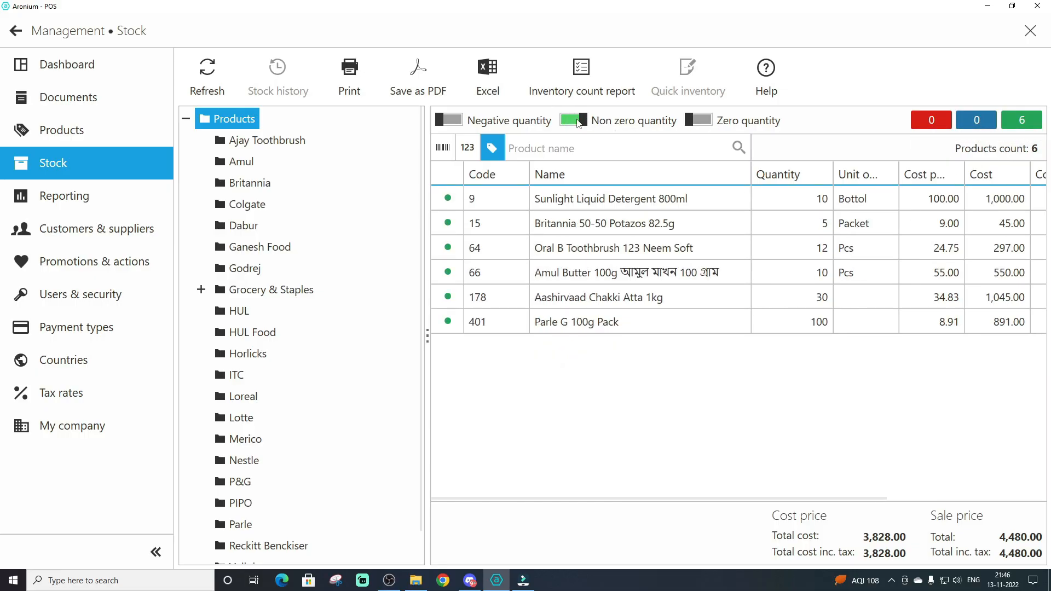
pyautogui.click(602, 325)
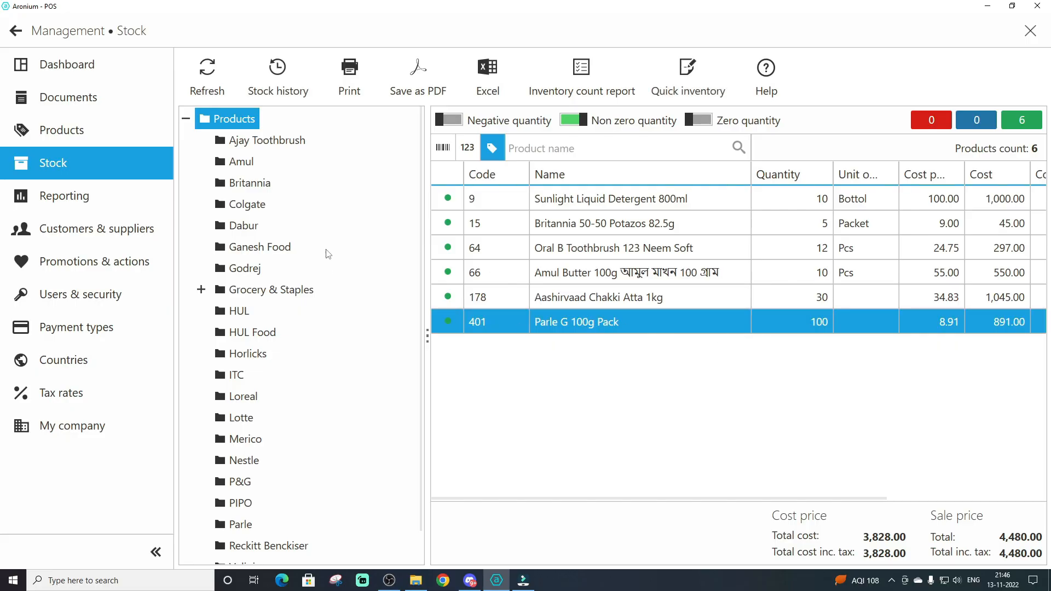
# Widen the stock table, filter it to zero quantity products only, and look through the list
pyautogui.moveTo(427, 283); pyautogui.dragTo(283, 284)
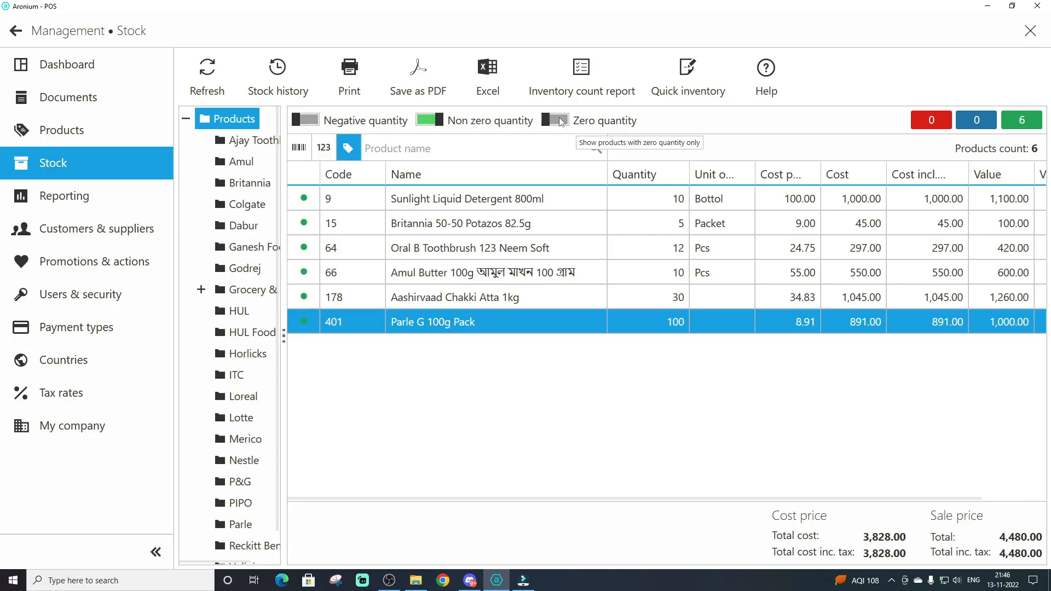
pyautogui.click(559, 118)
pyautogui.click(428, 120)
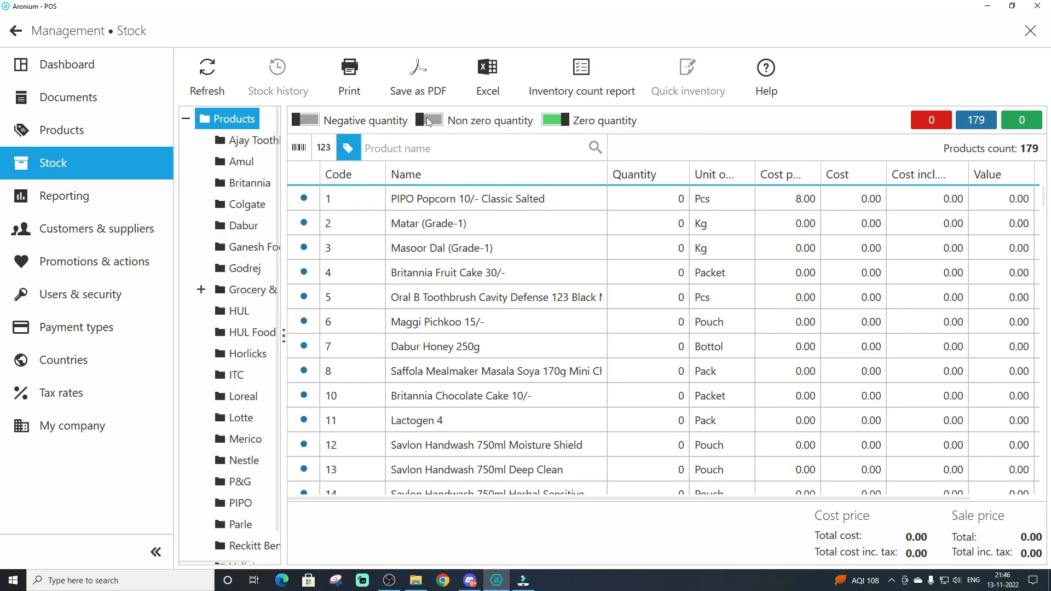
pyautogui.scroll(-20, 608, 352)
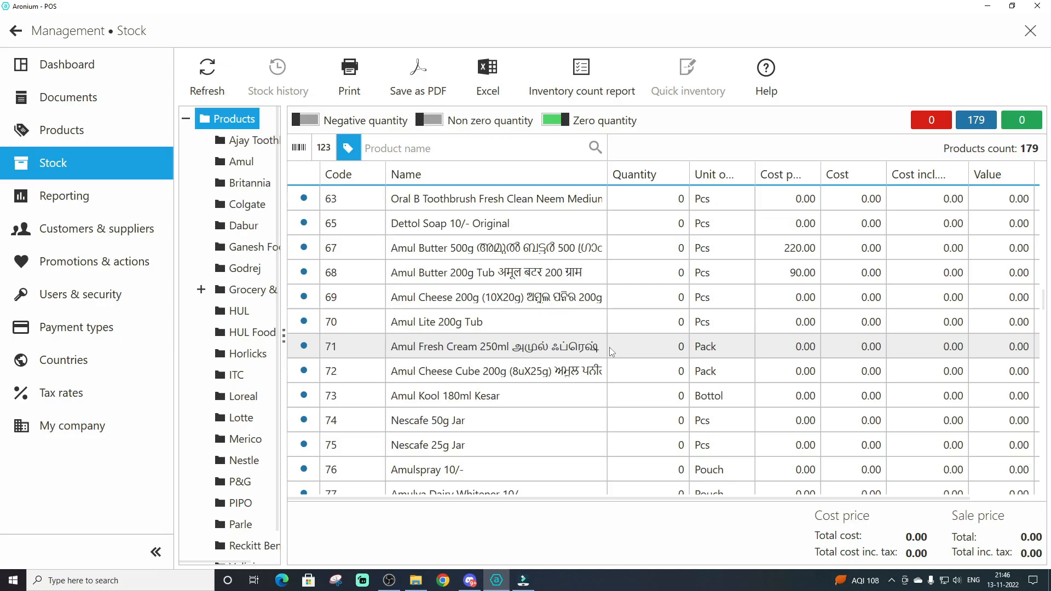
pyautogui.scroll(-6, 612, 352)
pyautogui.scroll(12, 611, 351)
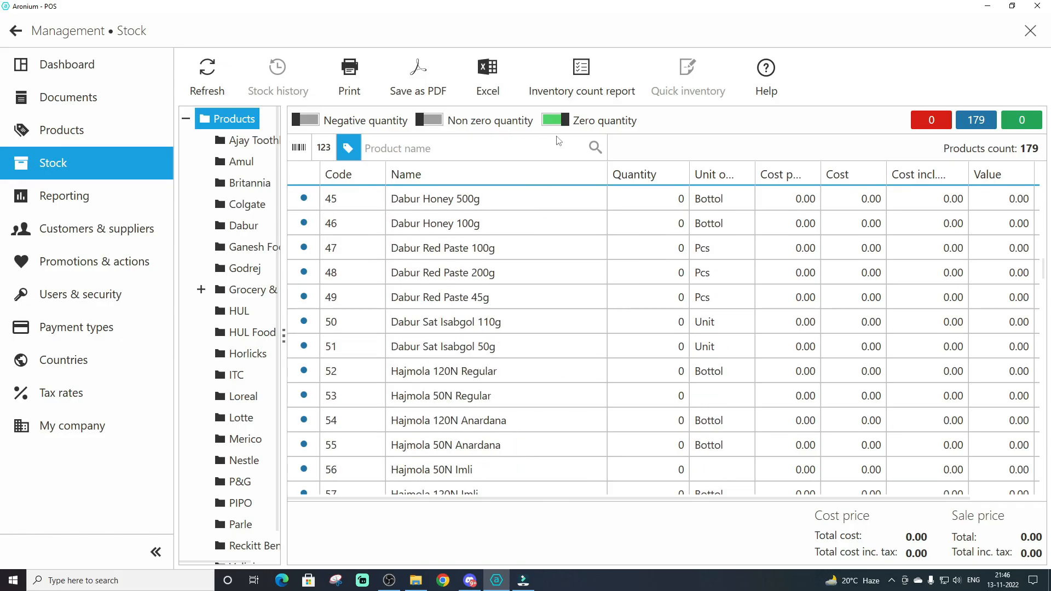
# Check the stock for products with negative quantity and list all products without any quantity filter
pyautogui.click(542, 124)
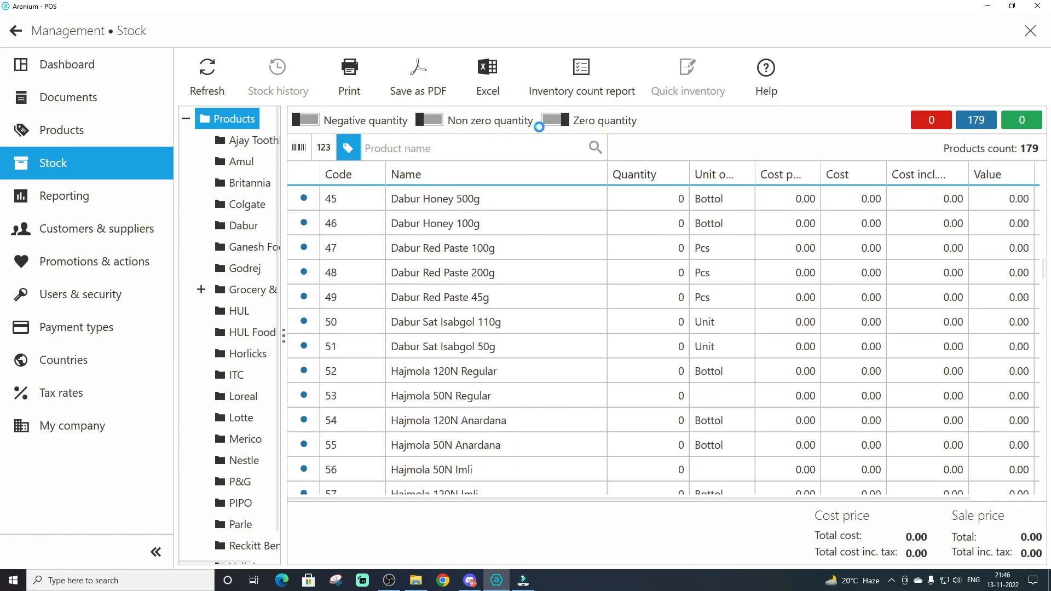
pyautogui.click(310, 126)
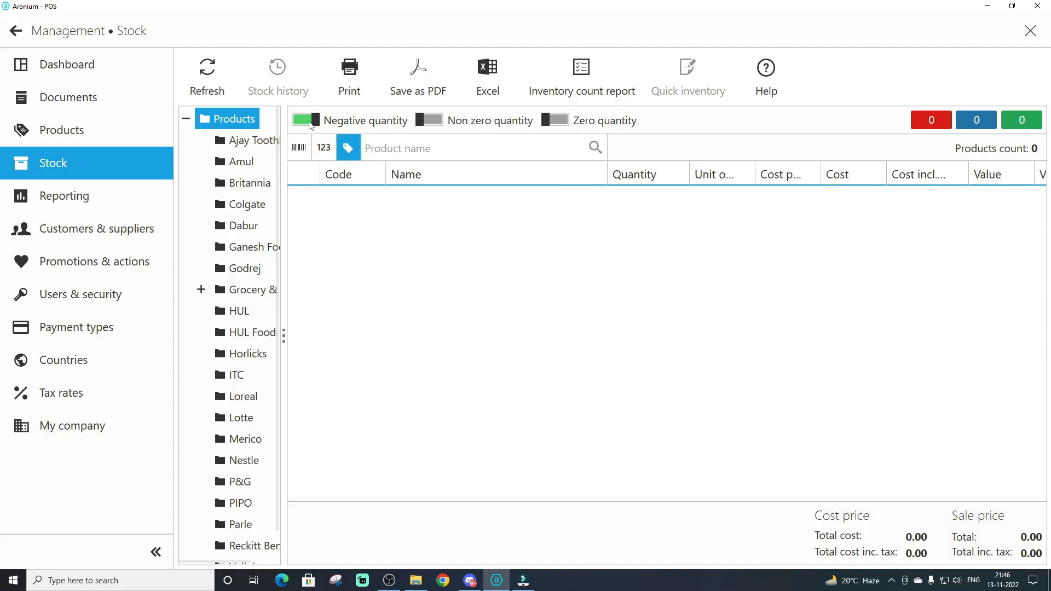
pyautogui.click(309, 126)
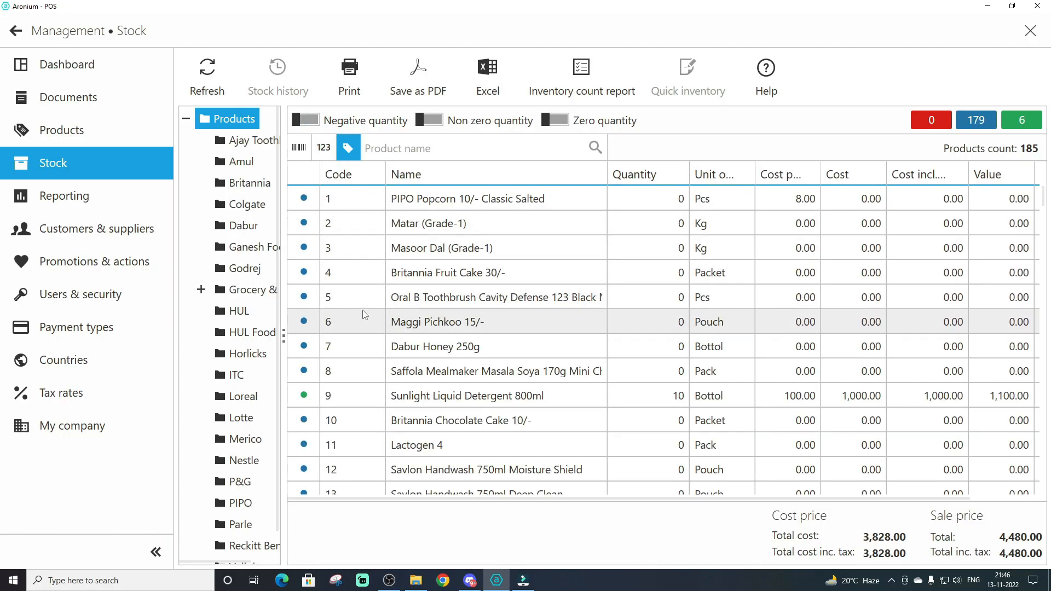
# Widen the product group tree and return to the stock list of non zero quantity products after a look at the product catalogue
pyautogui.moveTo(282, 277); pyautogui.dragTo(393, 278)
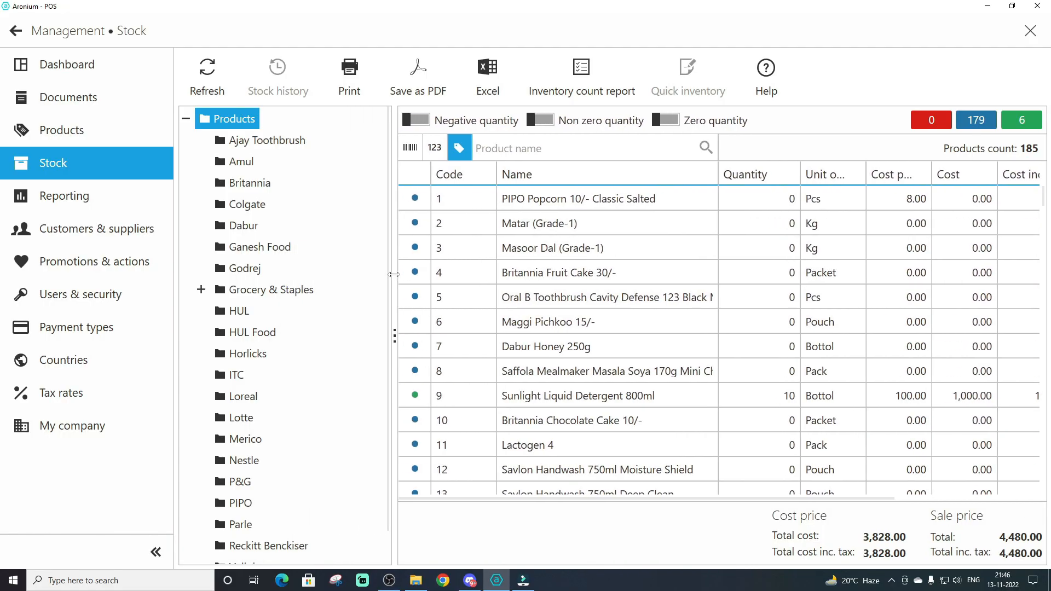
pyautogui.scroll(-4, 779, 370)
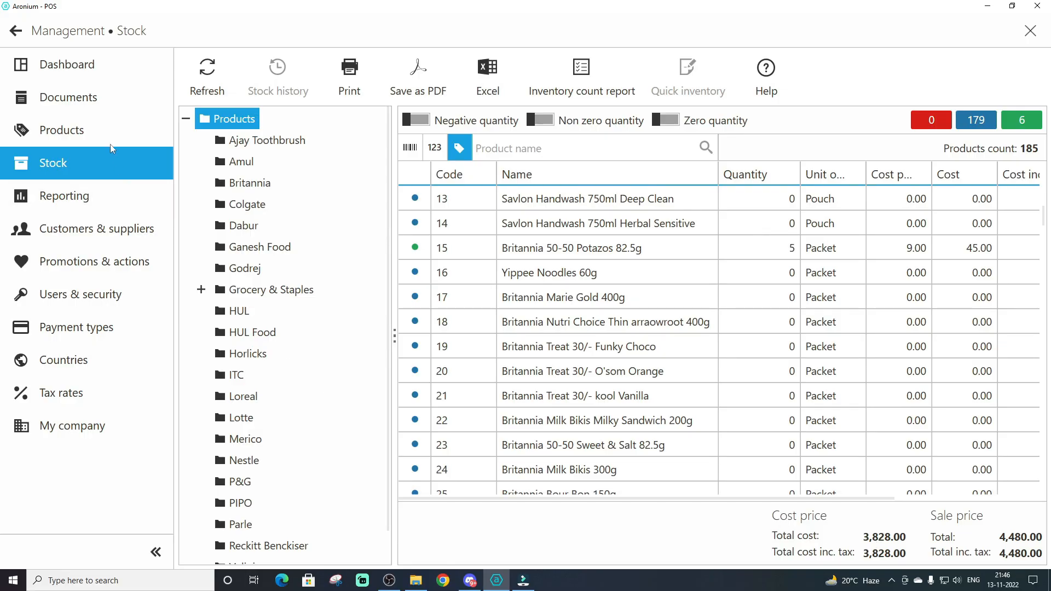
pyautogui.click(75, 138)
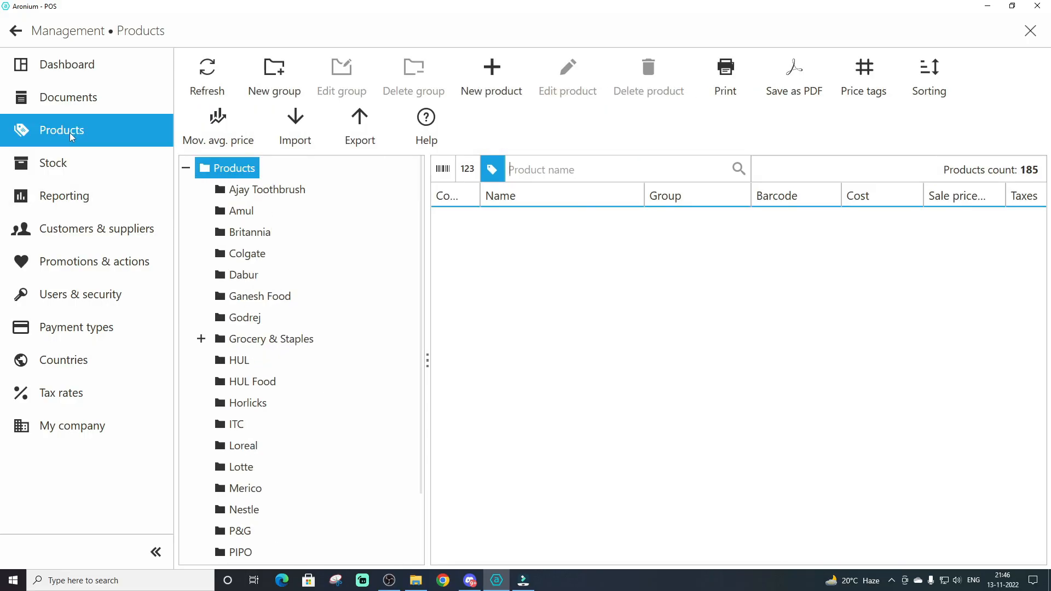
pyautogui.click(53, 168)
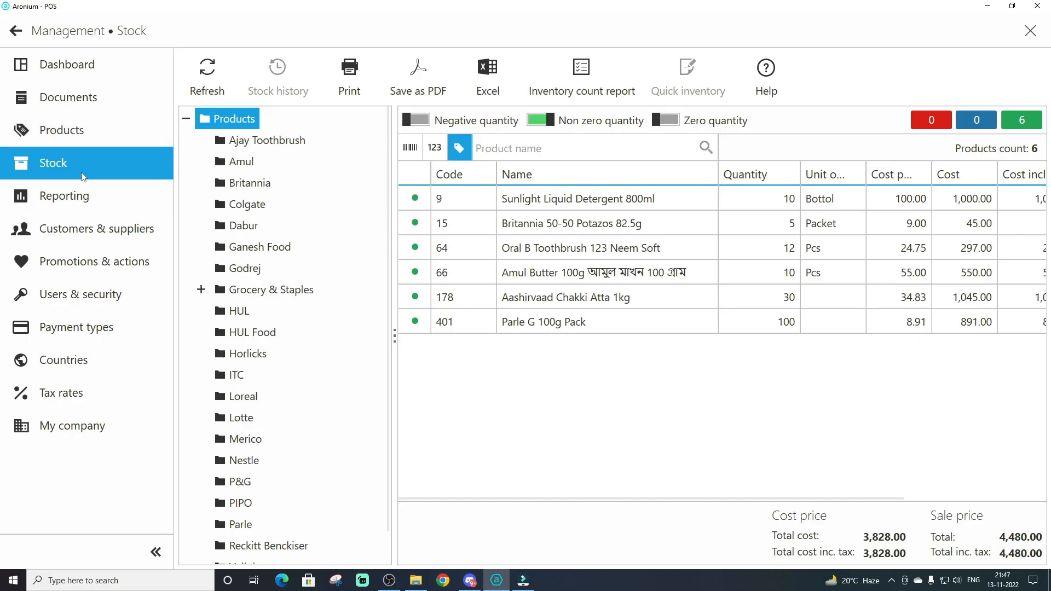
# Return to the sales screen and try product search by barcode and by code, ending with search by name
pyautogui.click(13, 30)
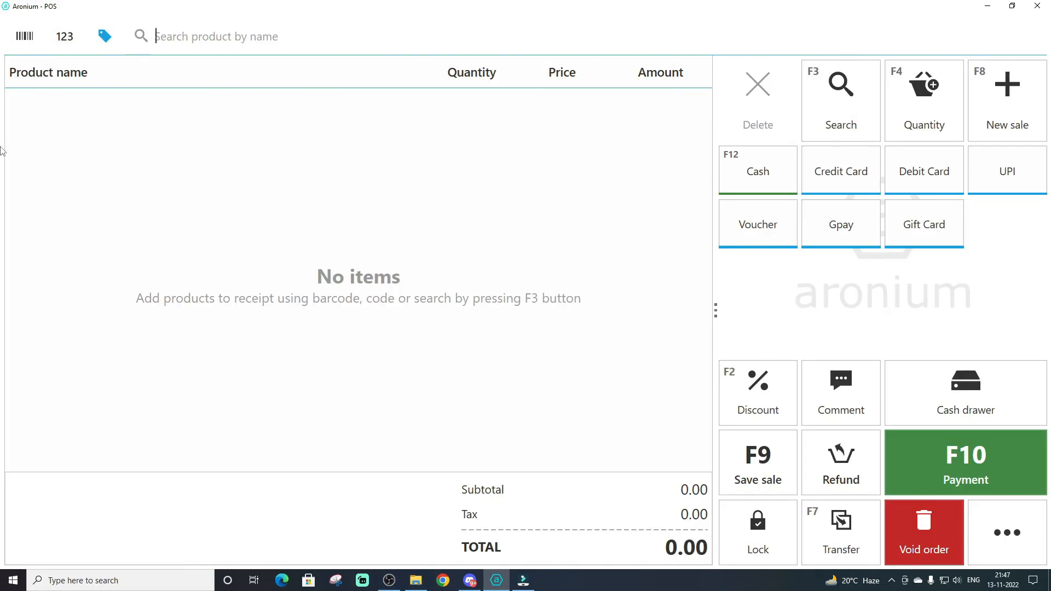
pyautogui.click(20, 43)
pyautogui.click(64, 38)
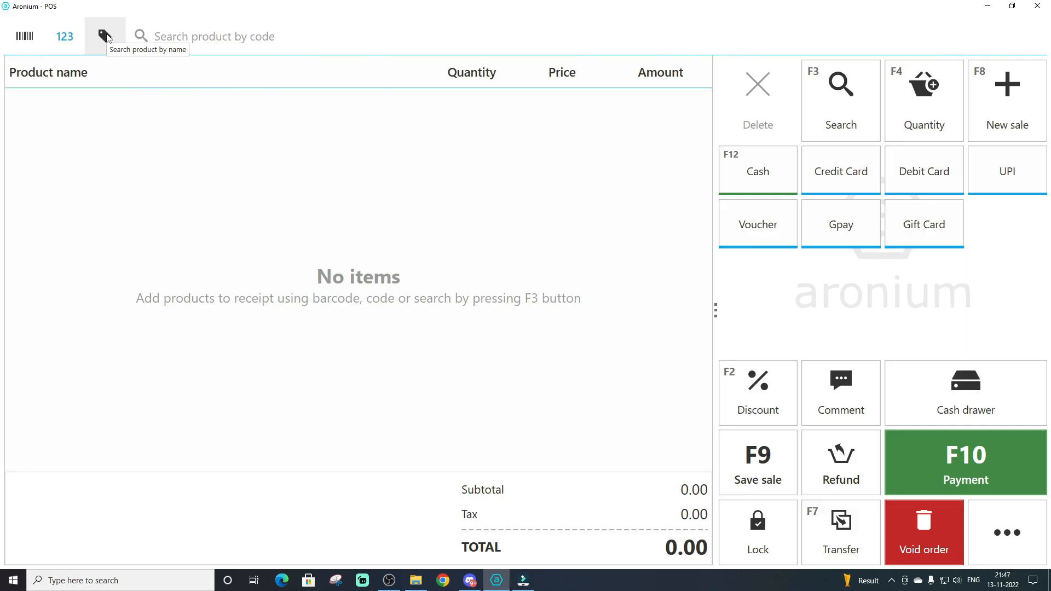
pyautogui.click(105, 37)
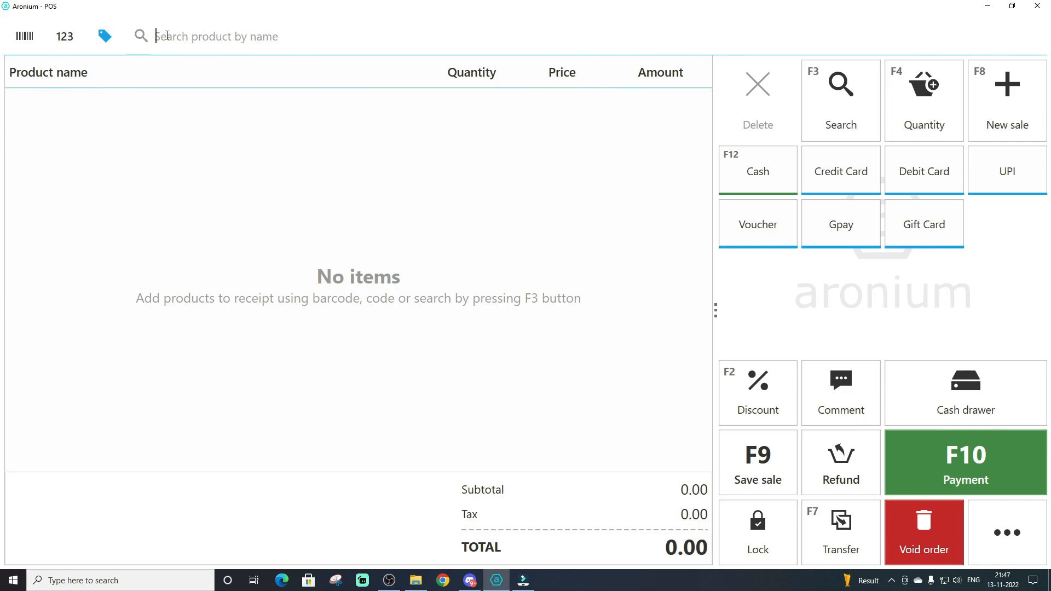
# Search for "par" and add Parle G 100g Pack to the sale
pyautogui.write('par')
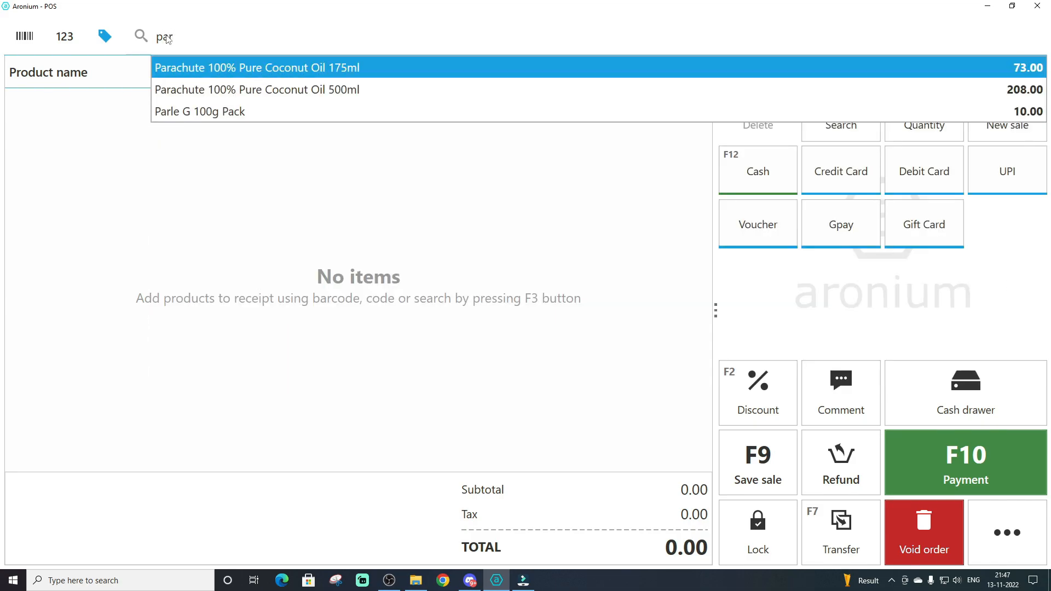
pyautogui.press('Down')
pyautogui.press('Down')
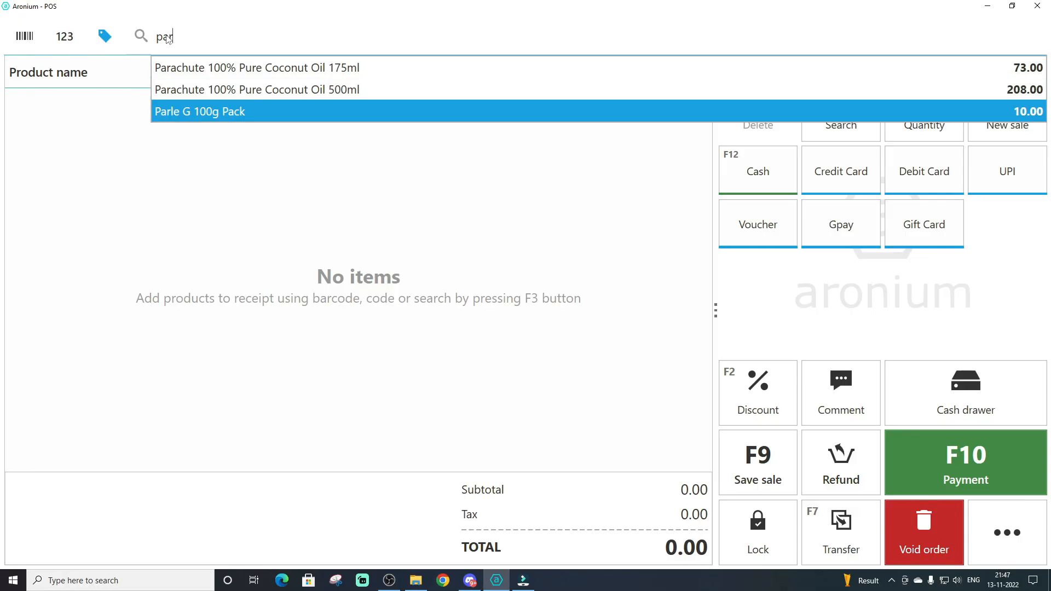
pyautogui.press('Return')
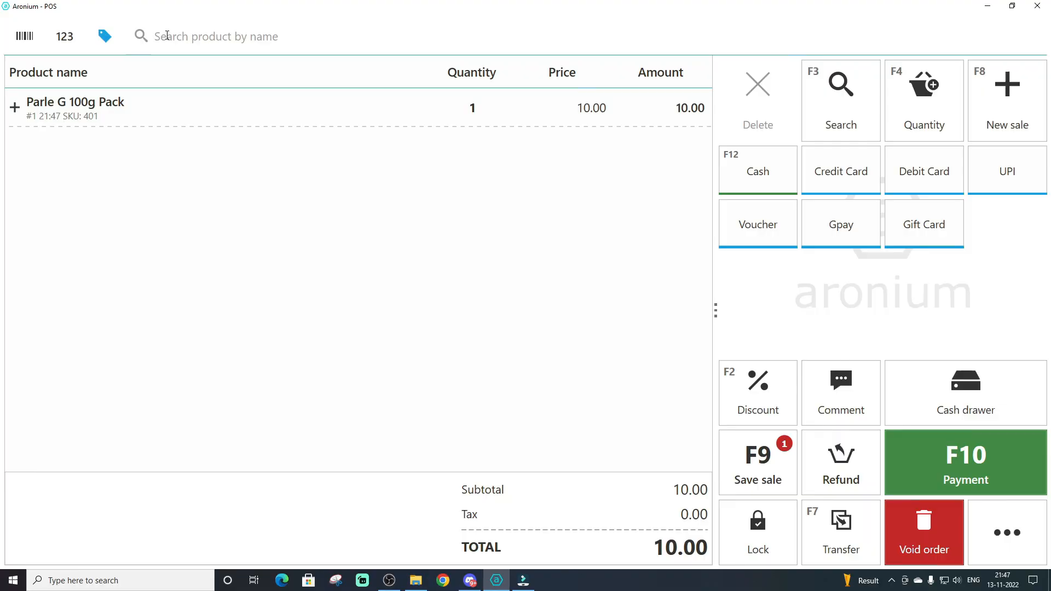
# Set the quantity of Parle G 100g Pack in the sale to 5
pyautogui.click(380, 105)
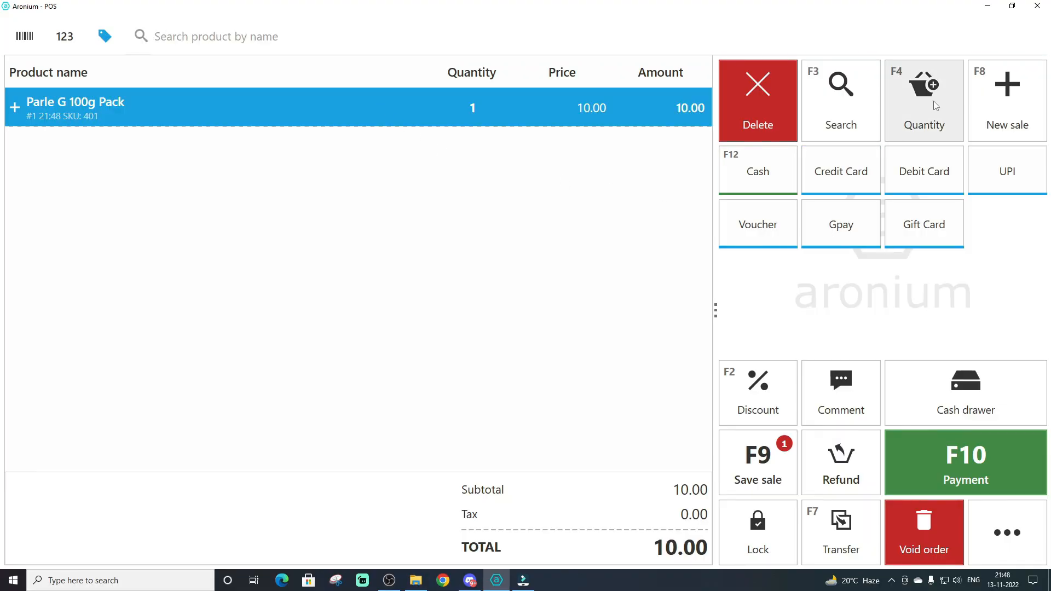
pyautogui.click(932, 102)
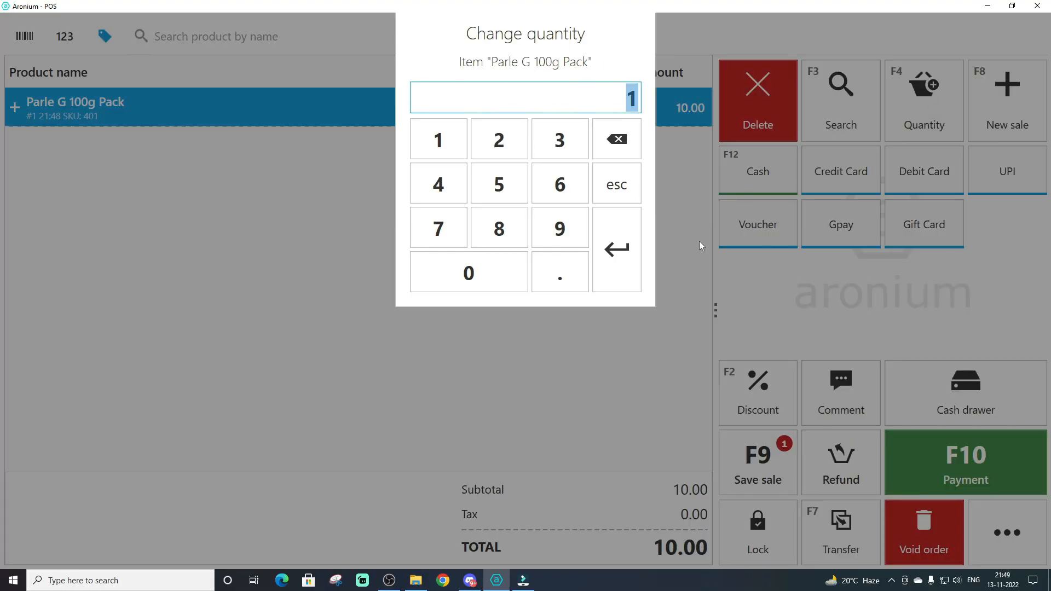
pyautogui.write('5')
pyautogui.press('Return')
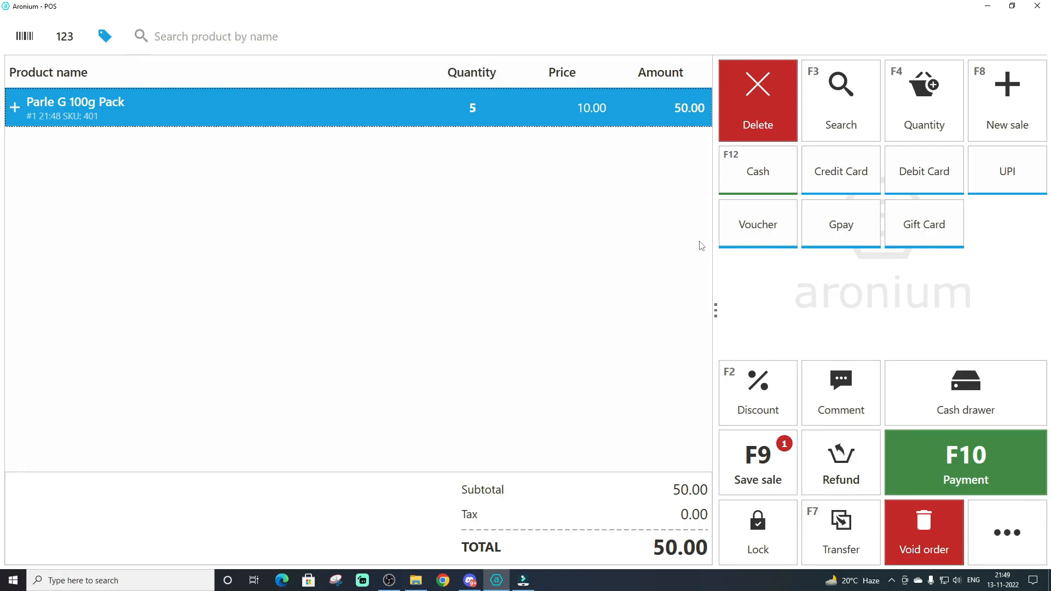
# Apply a 1% item discount to Parle G 100g Pack
pyautogui.press('F2')
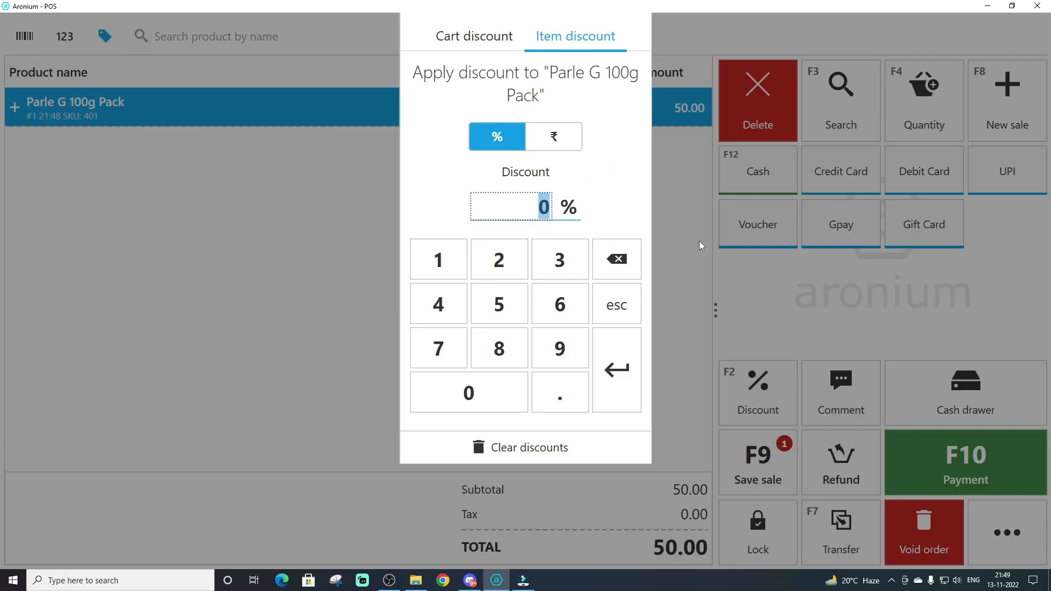
pyautogui.write('1')
pyautogui.press('Return')
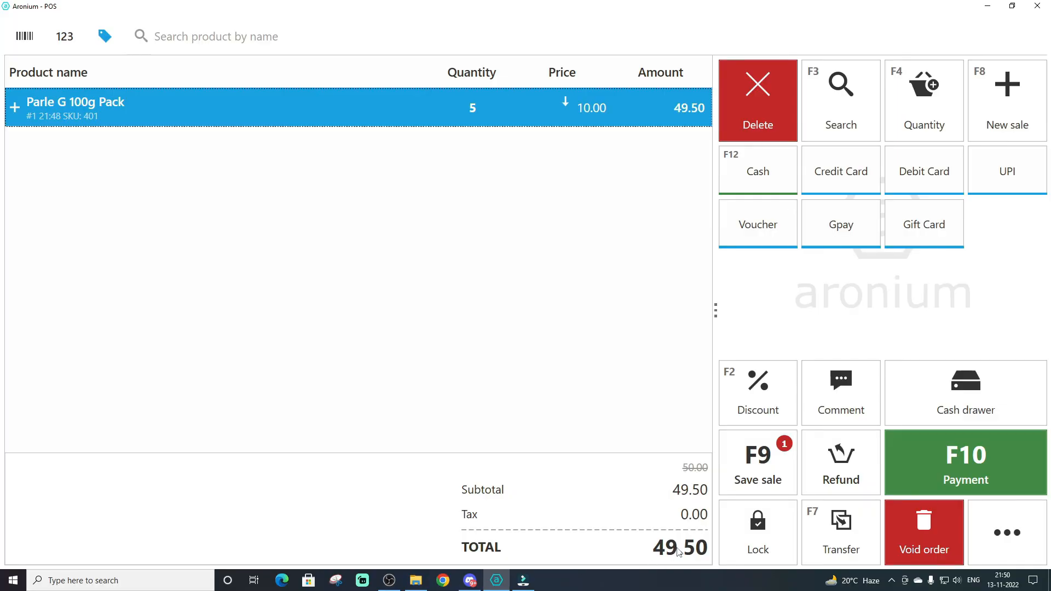
# Take a cash payment of 100 for the sale and finish it without printing a receipt
pyautogui.click(988, 470)
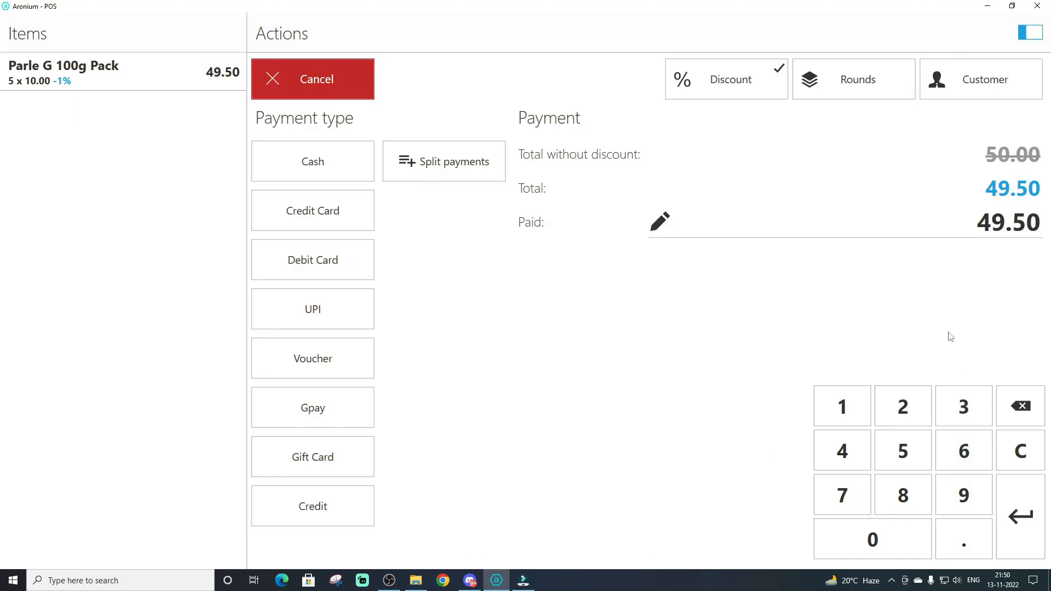
pyautogui.write('100')
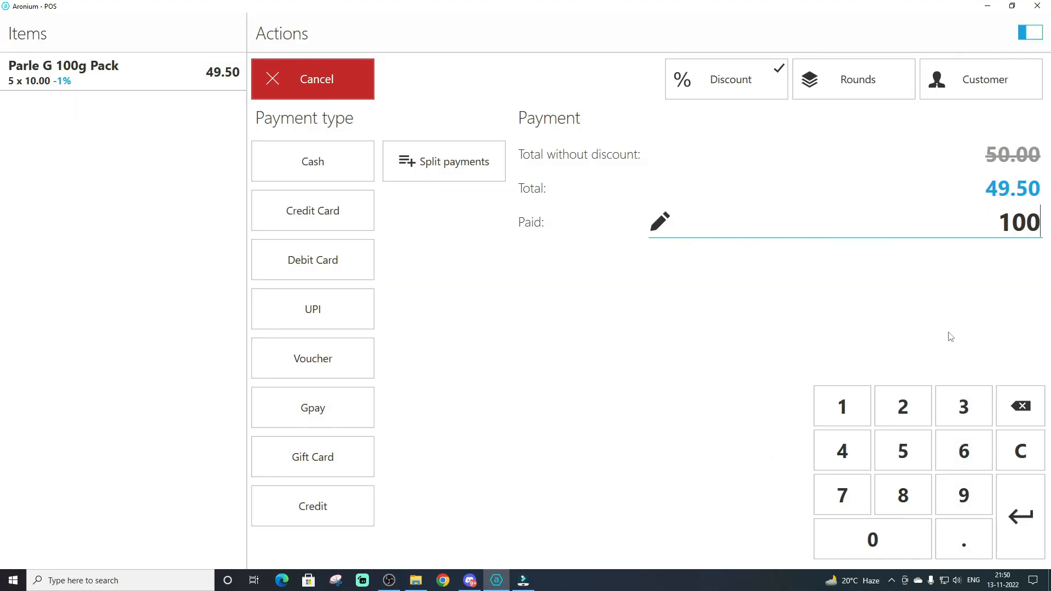
pyautogui.press('Return')
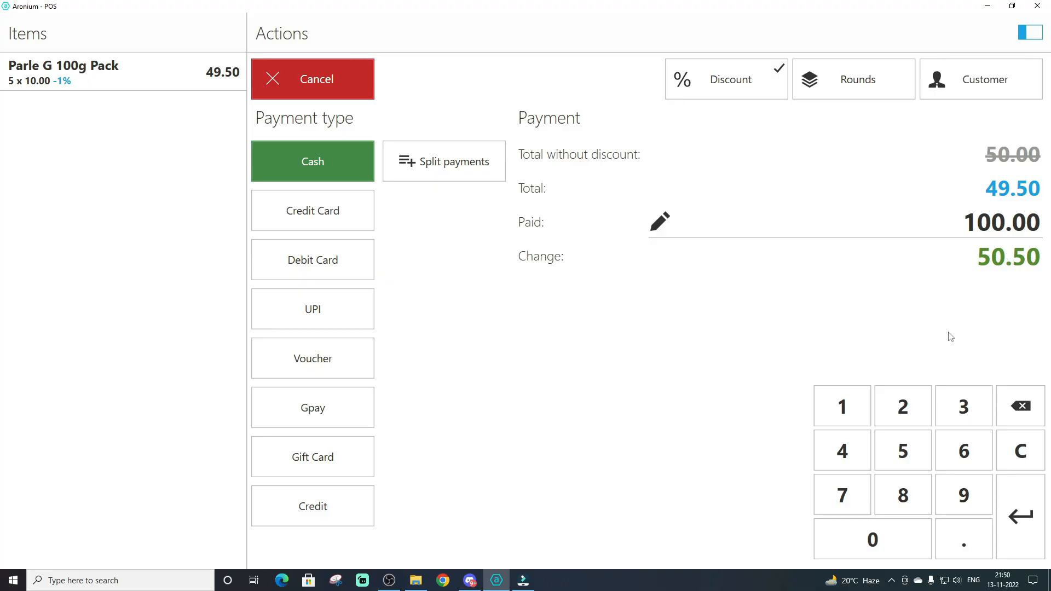
pyautogui.press('Return')
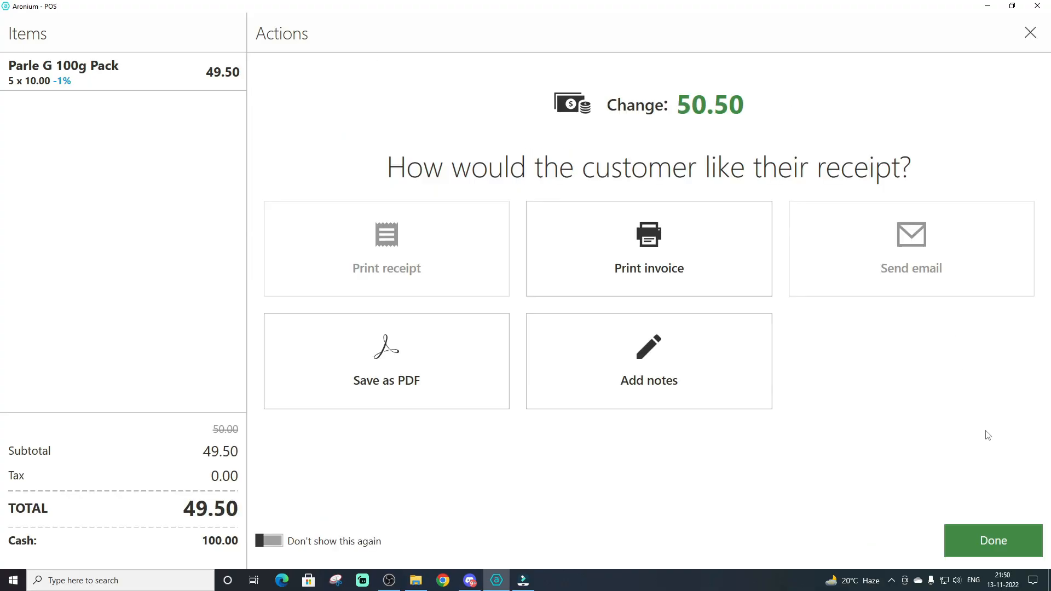
pyautogui.click(979, 549)
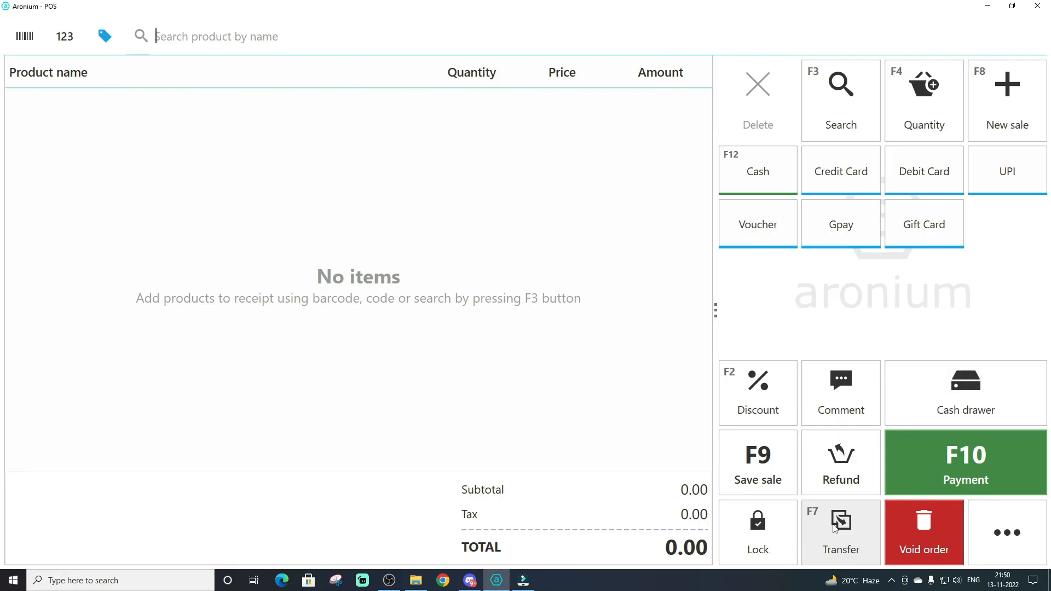
# Open the sales report by products in management reporting and examine it at 150% zoom
pyautogui.click(1018, 535)
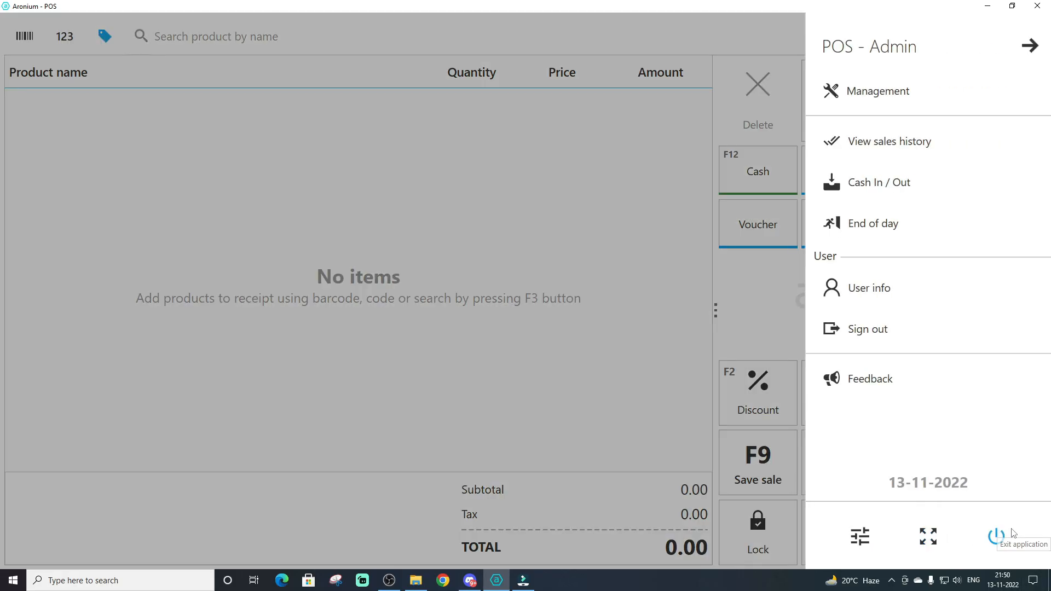
pyautogui.click(879, 100)
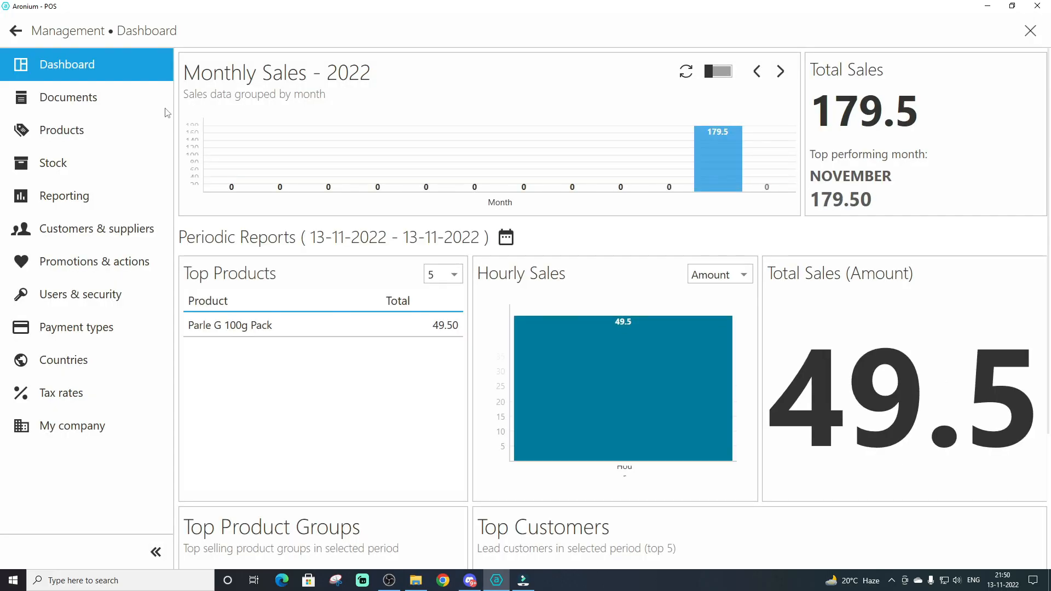
pyautogui.click(64, 195)
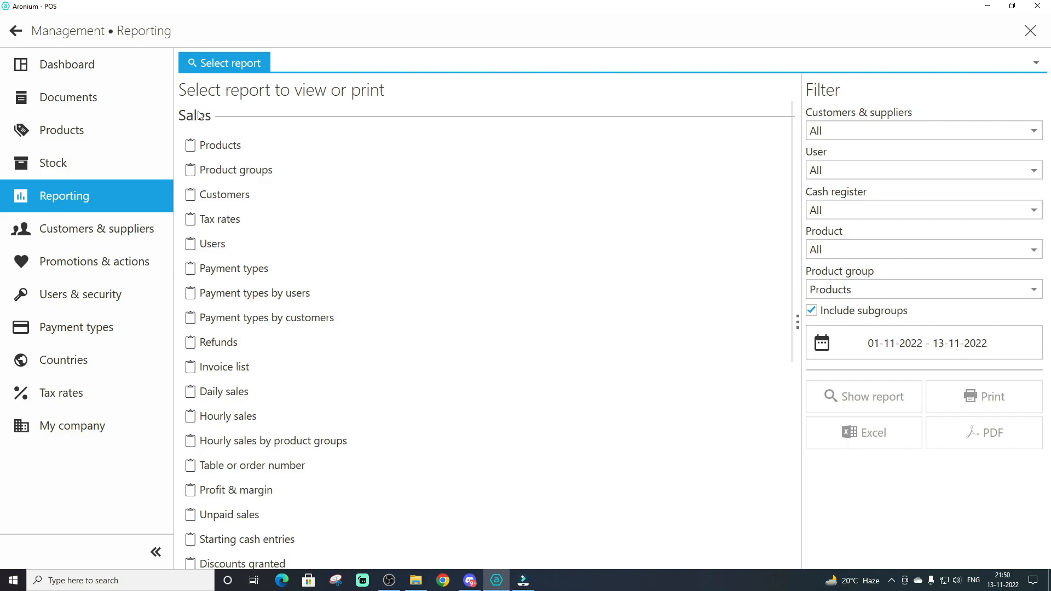
pyautogui.click(224, 151)
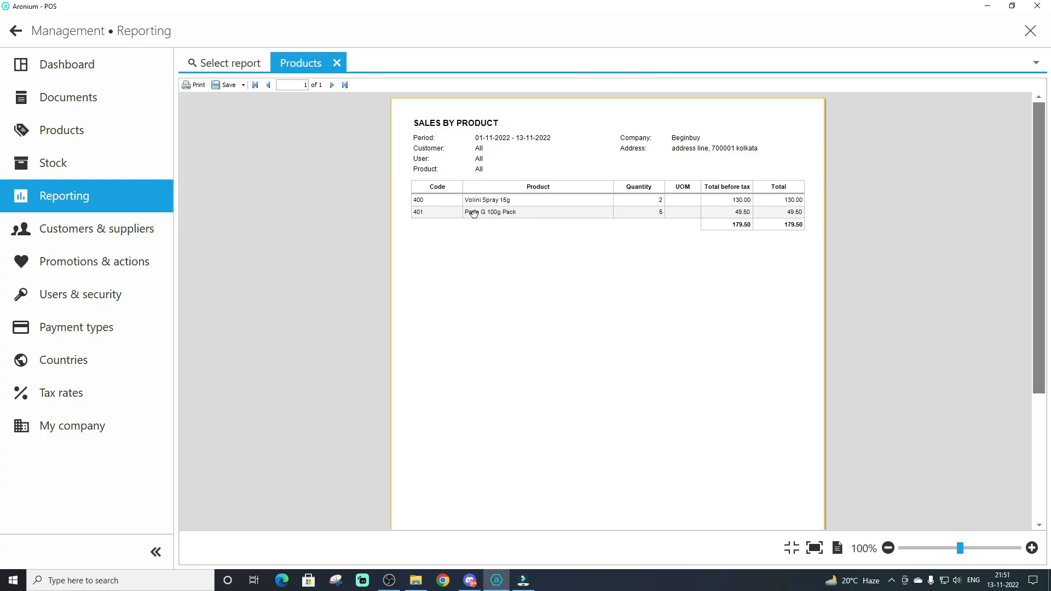
pyautogui.click(1031, 547)
pyautogui.click(1032, 548)
pyautogui.scroll(2, 630, 279)
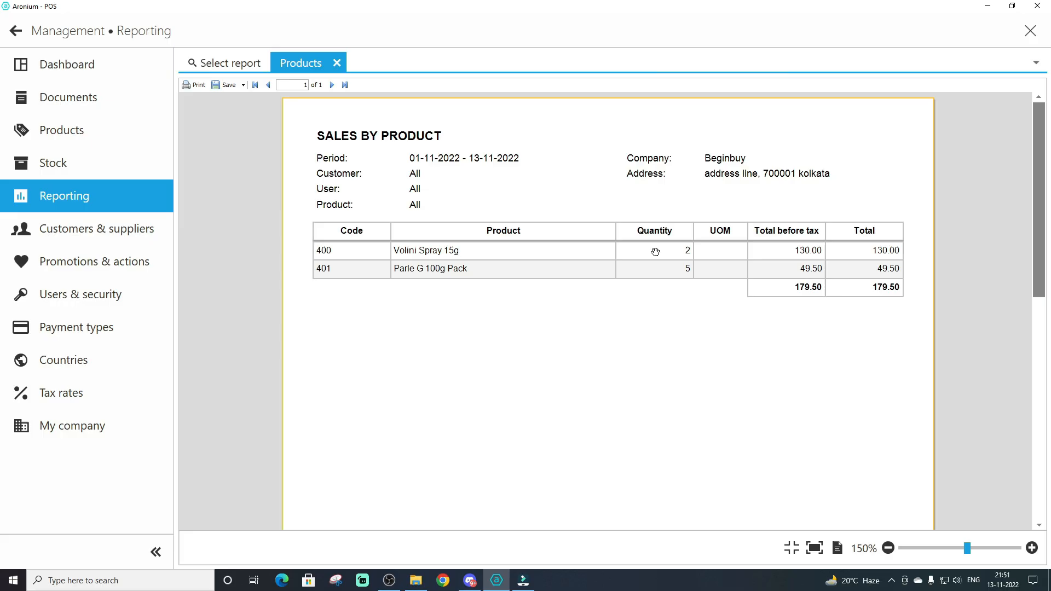
pyautogui.scroll(-1, 534, 254)
# Close the Products report and look through the other available sales and purchase reports
pyautogui.click(336, 63)
pyautogui.scroll(-1, 284, 267)
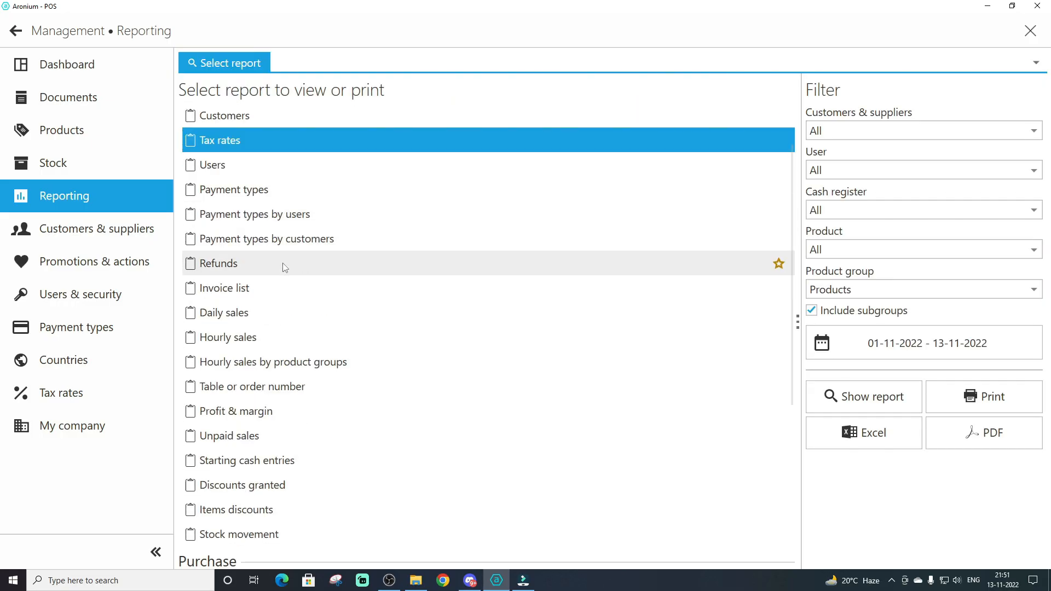
pyautogui.scroll(-2, 284, 266)
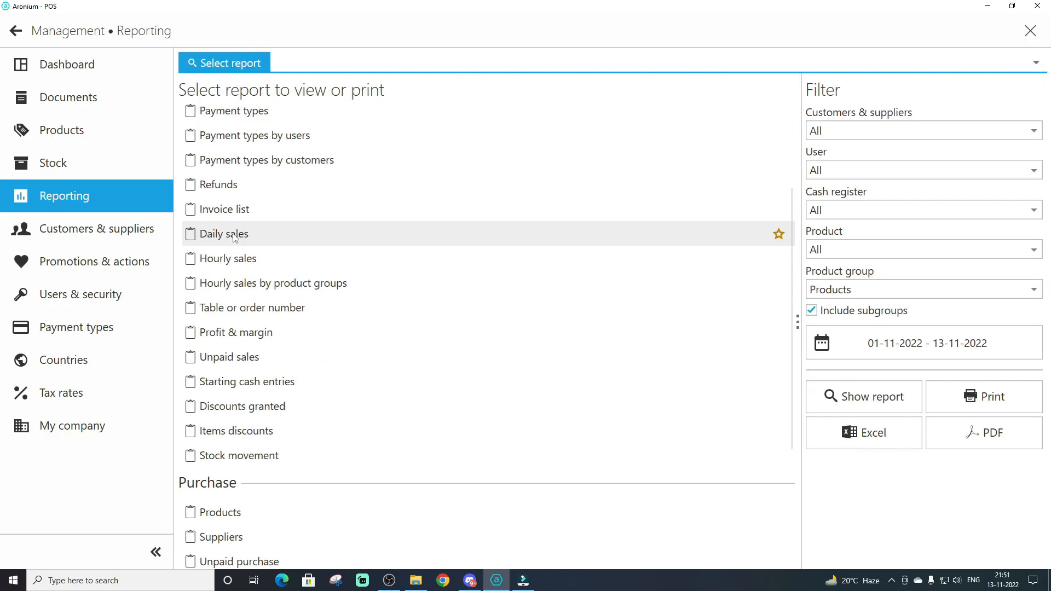
# Open the Daily sales report, examine it at 175% zoom against the system calendar's current date, and close it
pyautogui.doubleClick(234, 236)
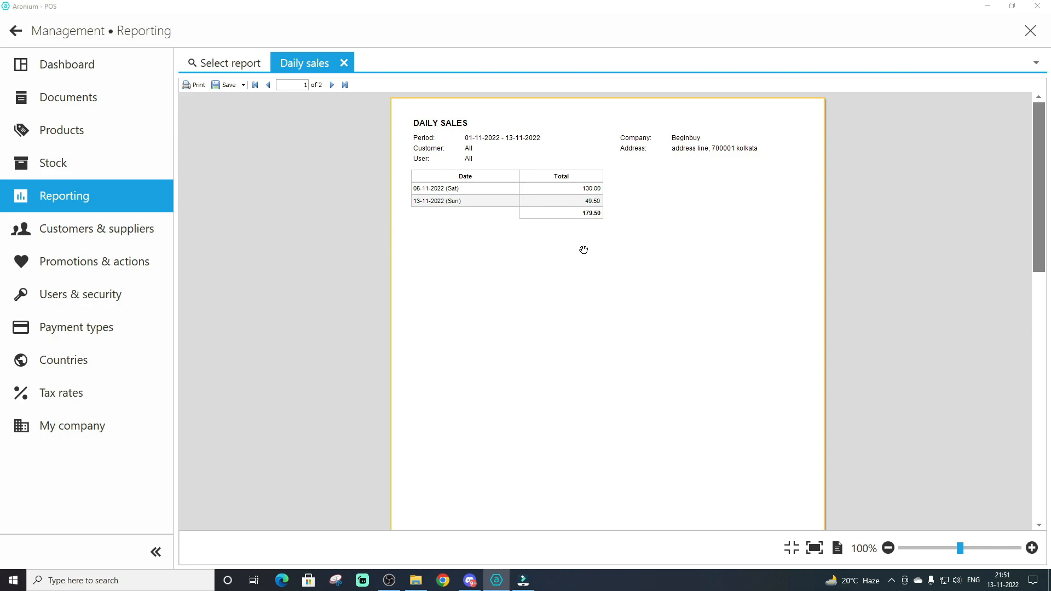
pyautogui.click(1031, 548)
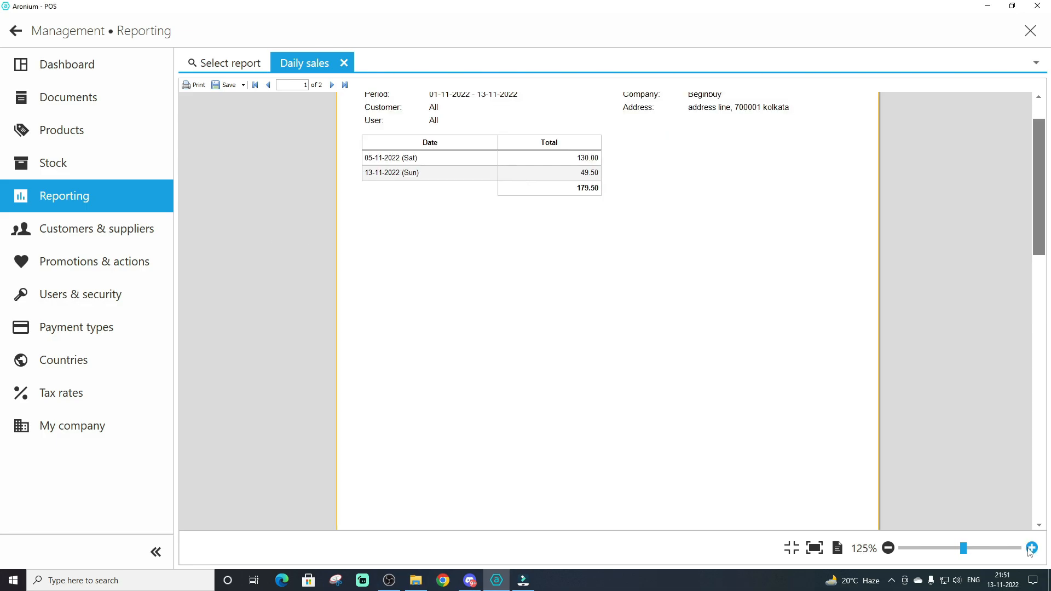
pyautogui.click(1031, 548)
pyautogui.click(1030, 549)
pyautogui.scroll(3, 305, 272)
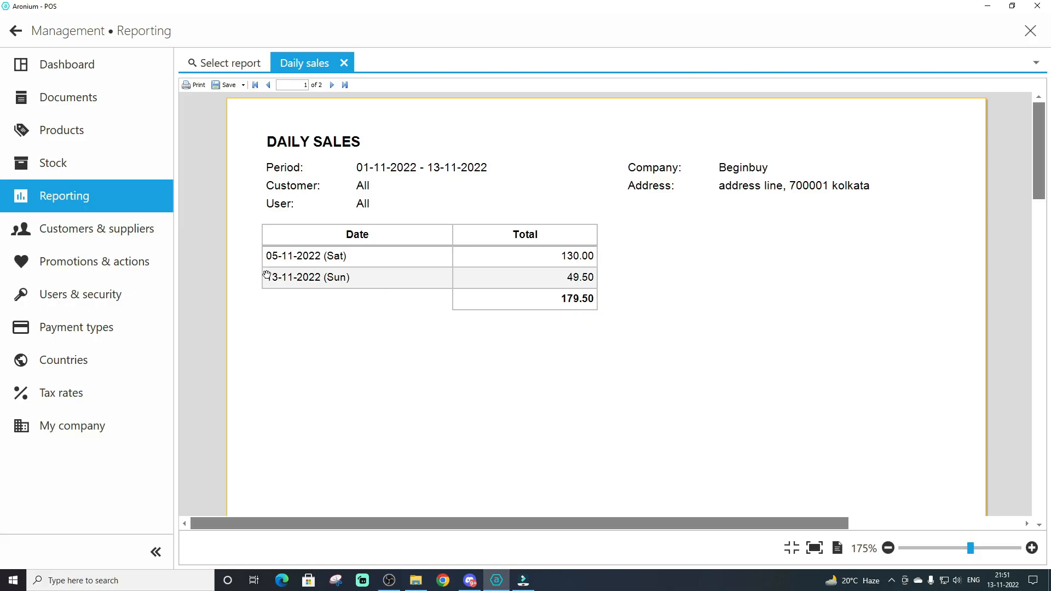
pyautogui.click(999, 584)
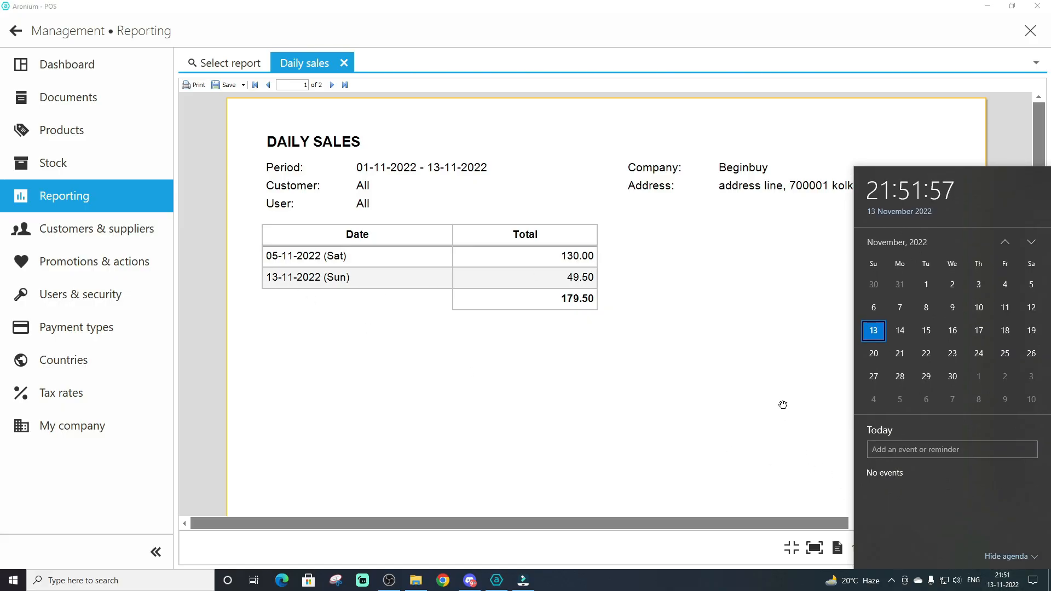
pyautogui.click(782, 404)
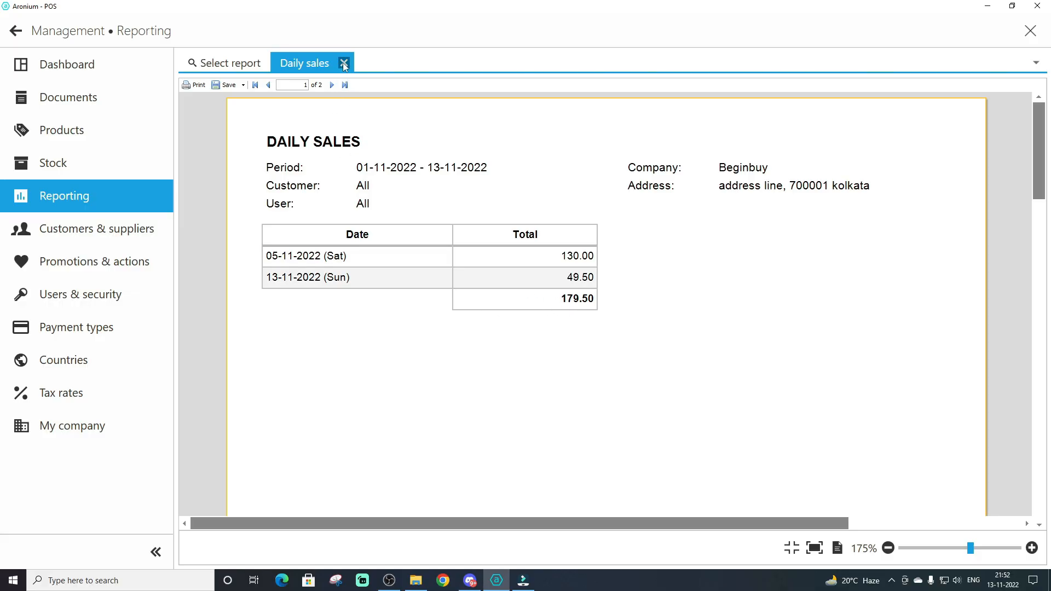
pyautogui.click(343, 65)
# Open the Profit & margin report, examine cost, profit and margin per product at 175% zoom, and close it
pyautogui.scroll(-3, 350, 309)
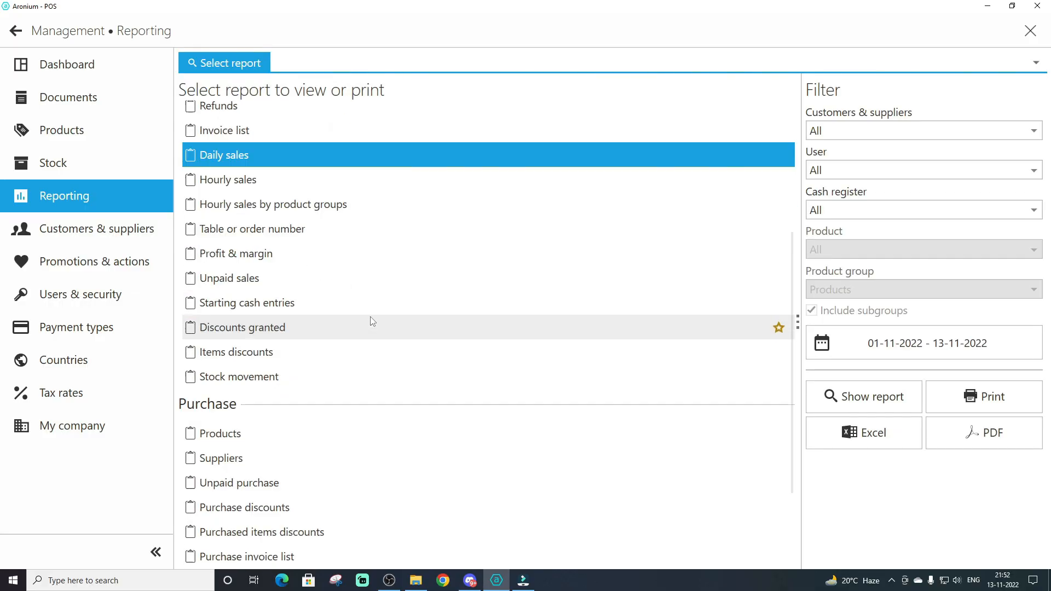
pyautogui.click(257, 255)
pyautogui.doubleClick(257, 255)
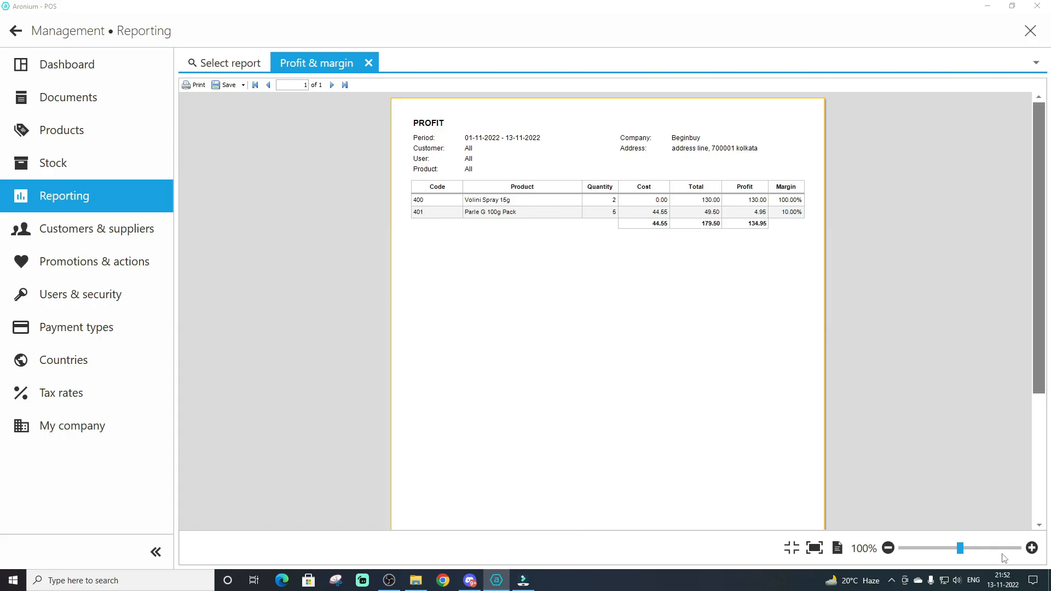
pyautogui.click(1031, 548)
pyautogui.click(1031, 547)
pyautogui.click(1031, 548)
pyautogui.scroll(4, 615, 326)
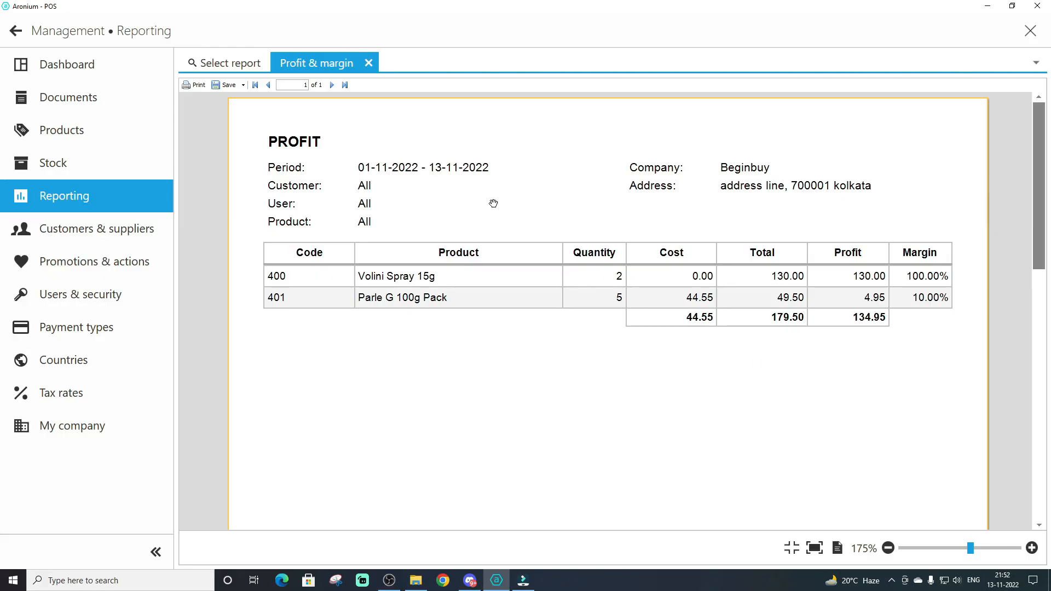
pyautogui.click(888, 548)
pyautogui.click(888, 547)
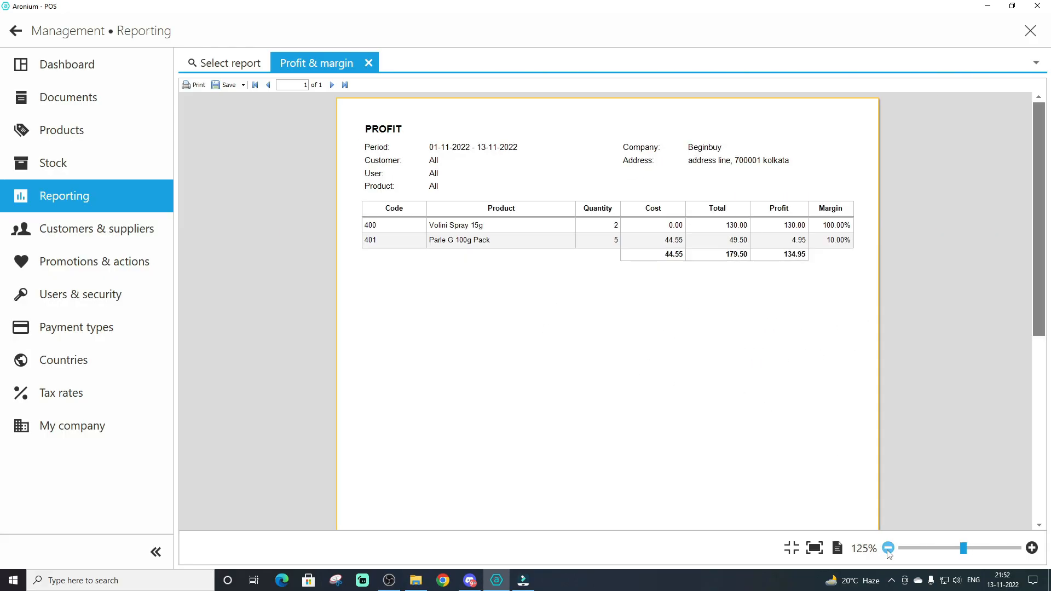
pyautogui.click(889, 548)
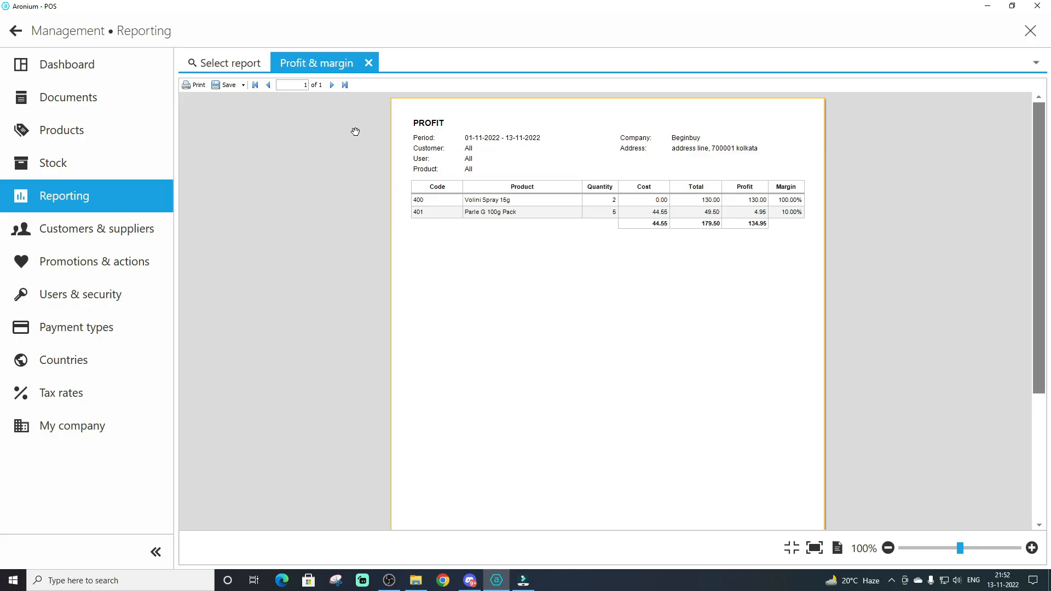
pyautogui.click(368, 63)
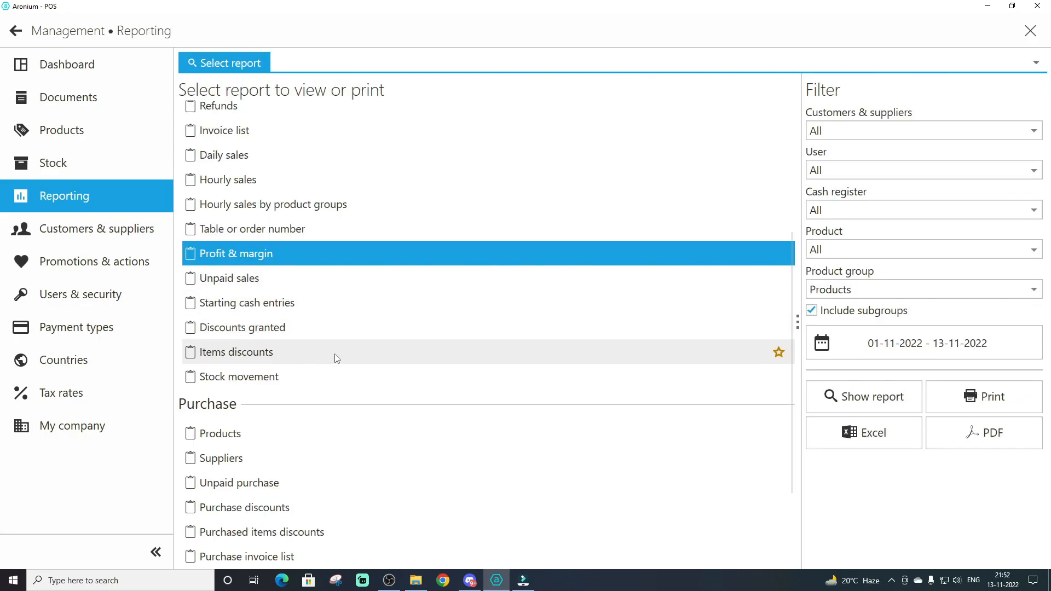
pyautogui.scroll(5, 336, 355)
pyautogui.scroll(-8, 318, 331)
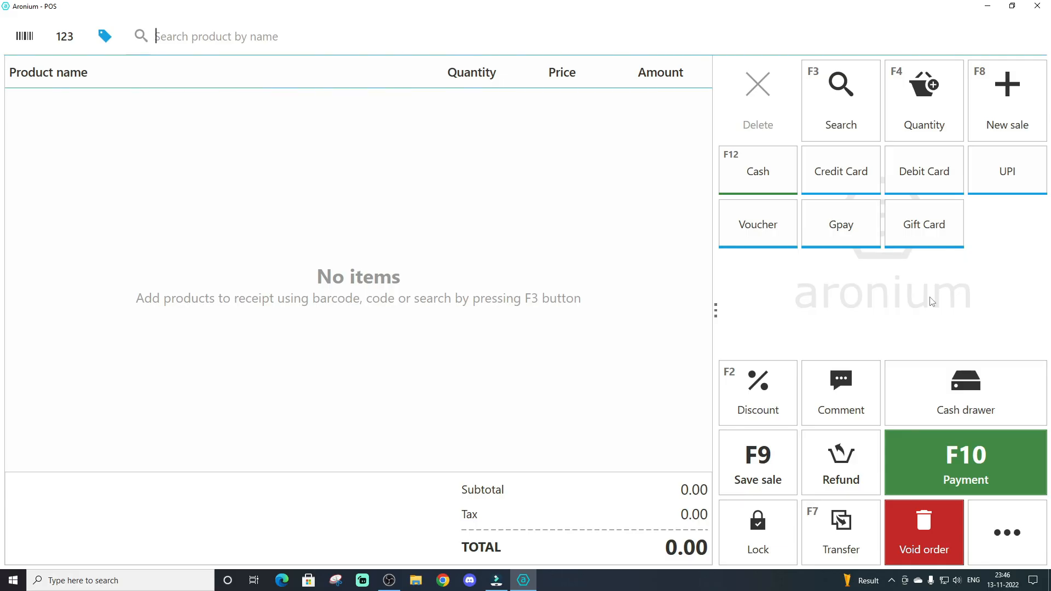
# Add one Amul Butter 200g Tub to the sale and leave it as an open order by starting a new sale
pyautogui.write('amul')
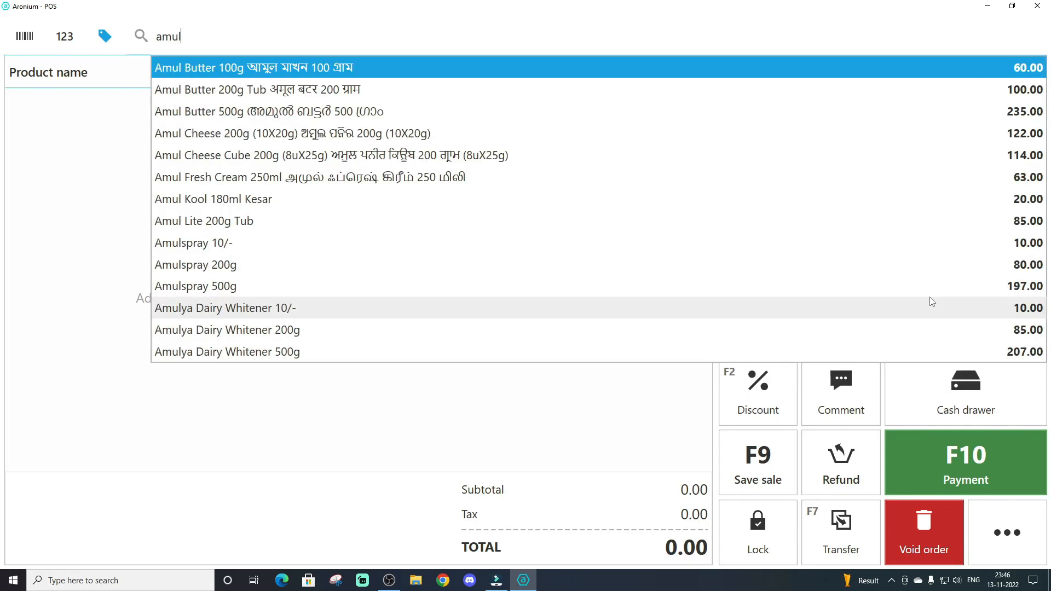
pyautogui.press('Down')
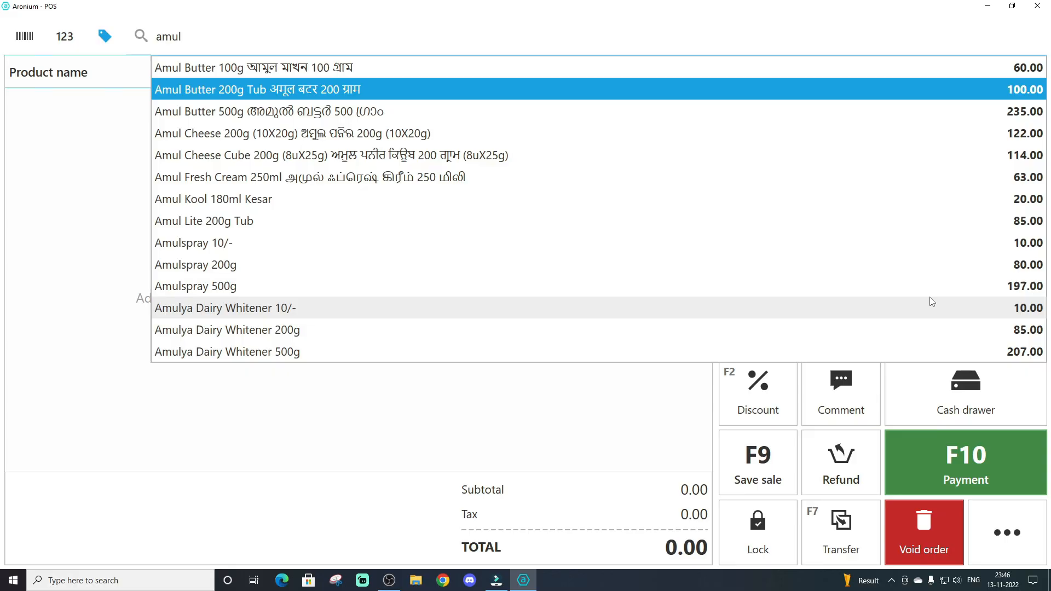
pyautogui.press('Return')
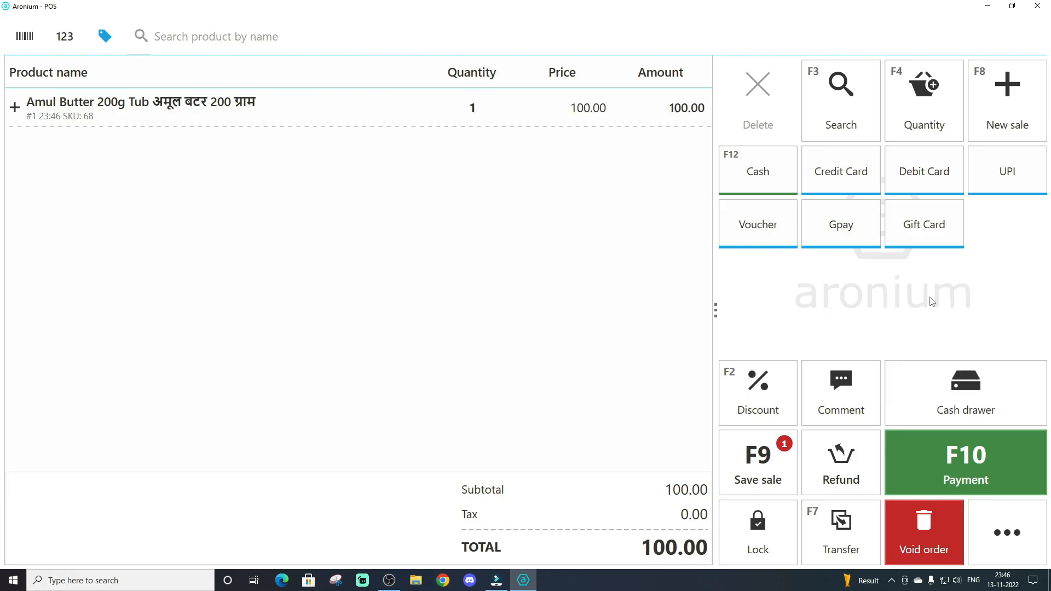
pyautogui.click(982, 93)
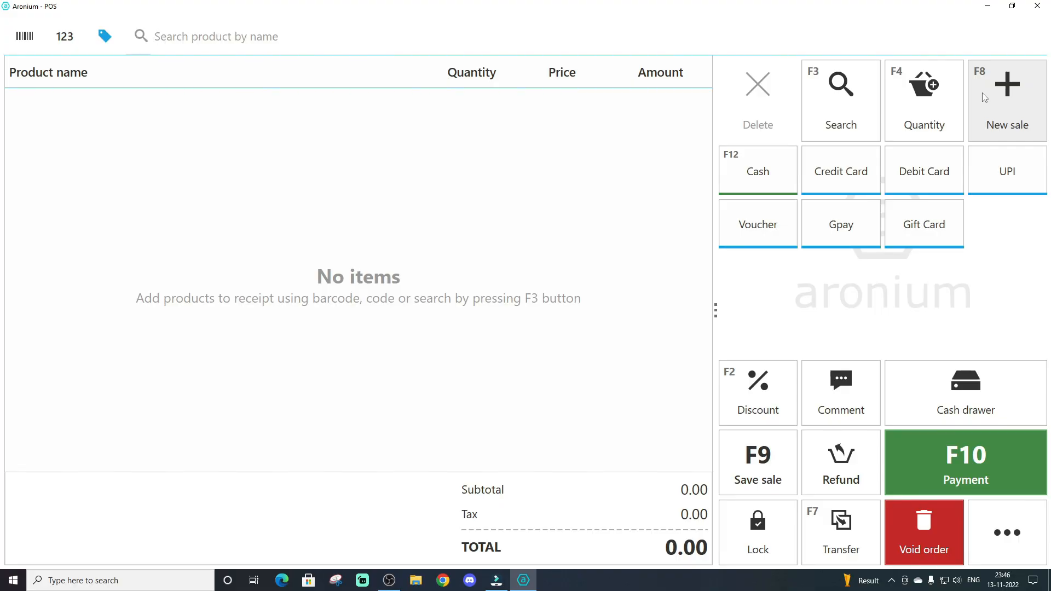
# Add one Horlicks (j) 500g Classic Malt to the new sale
pyautogui.write('hor')
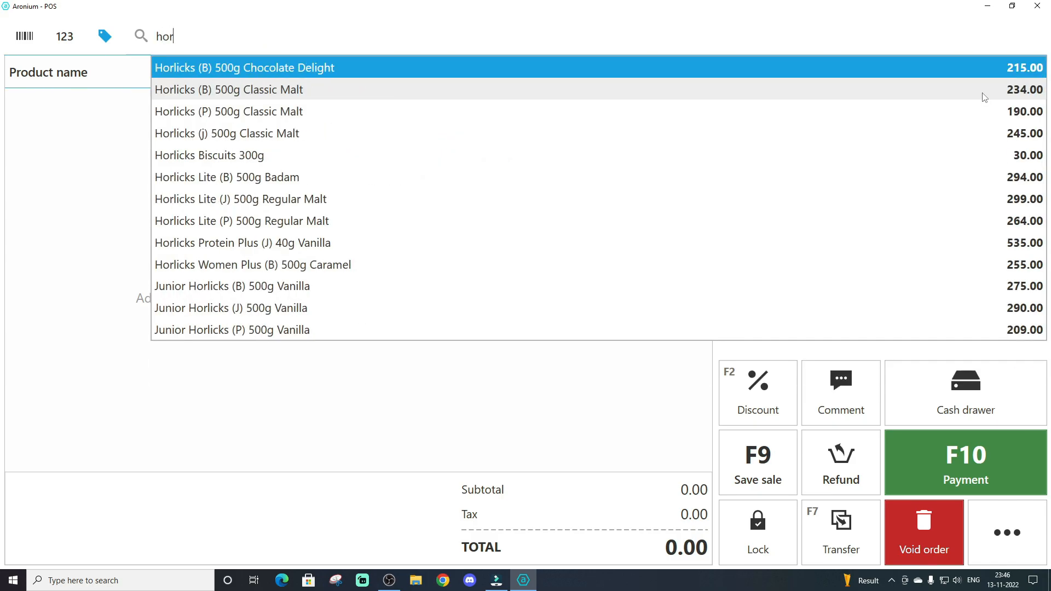
pyautogui.write('li')
pyautogui.press('Down')
pyautogui.press('Down')
pyautogui.press('Down')
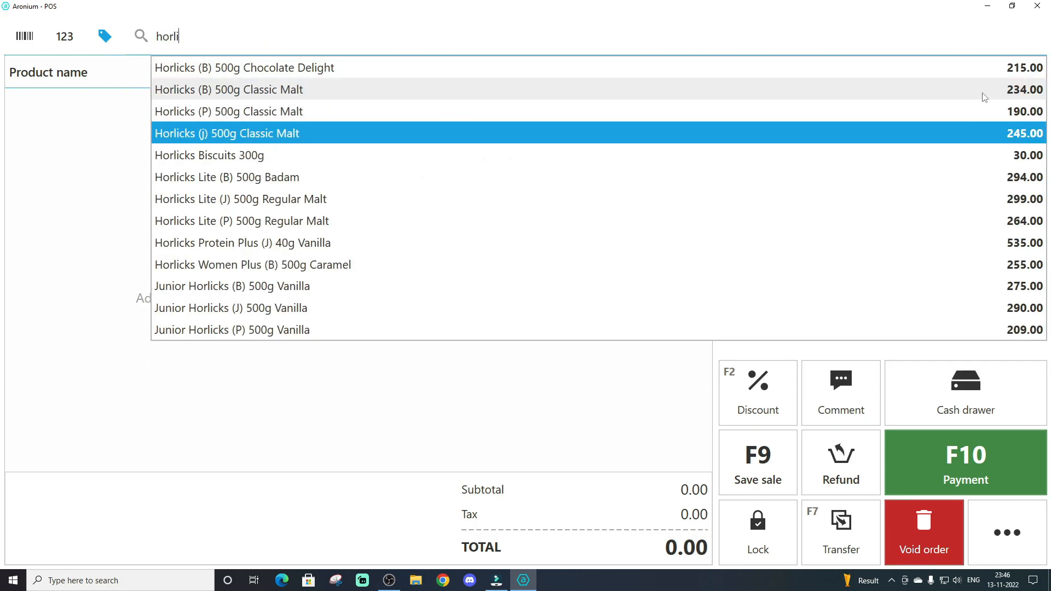
pyautogui.press('Return')
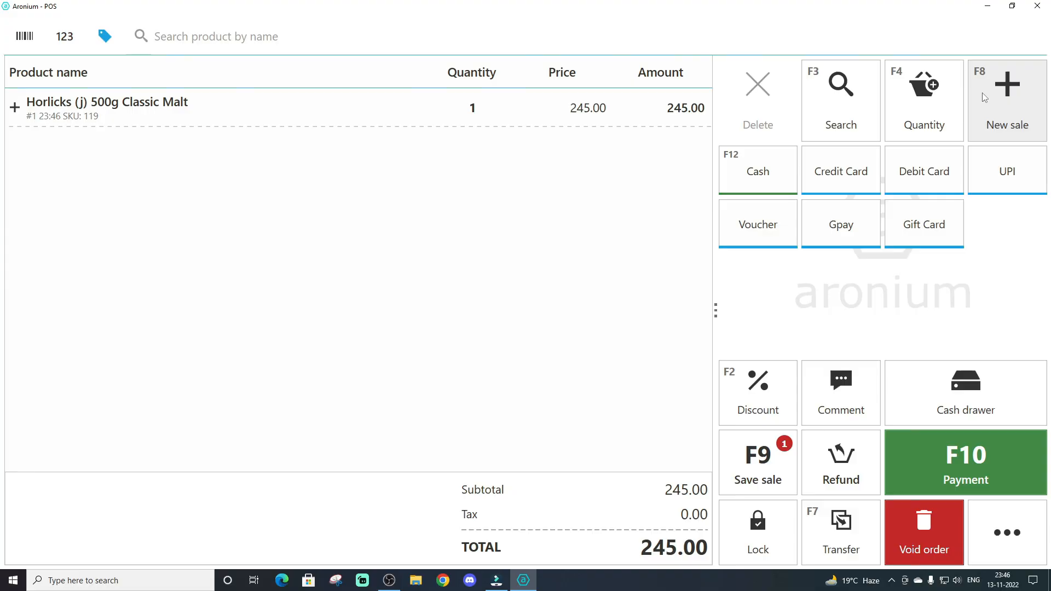
# Add one Britannia Bour Bon 150g to the Horlicks sale and leave it open by starting another new sale
pyautogui.write('brita')
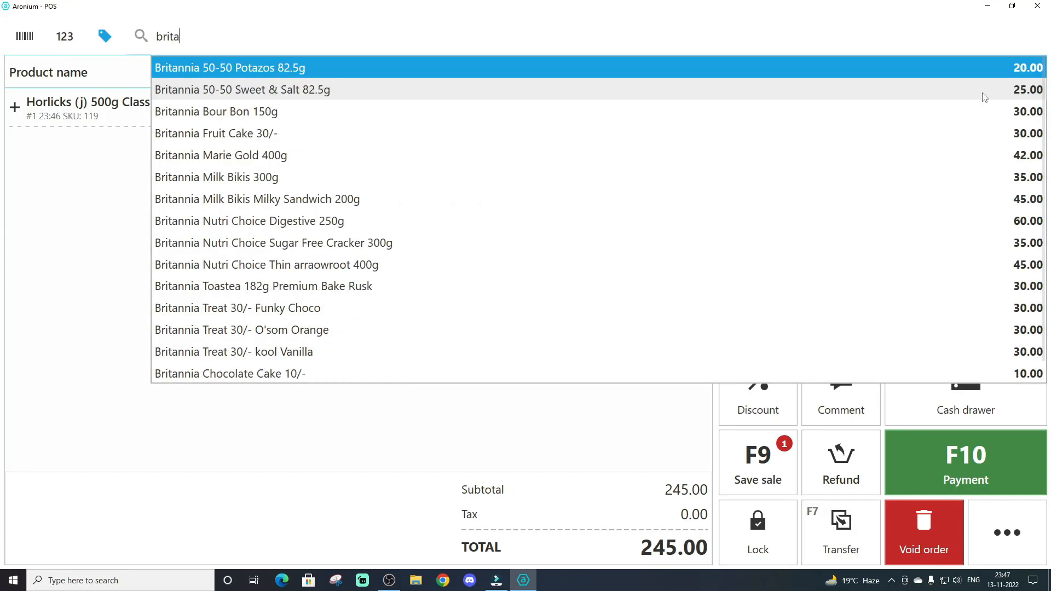
pyautogui.press('Down')
pyautogui.press('Down')
pyautogui.press('Return')
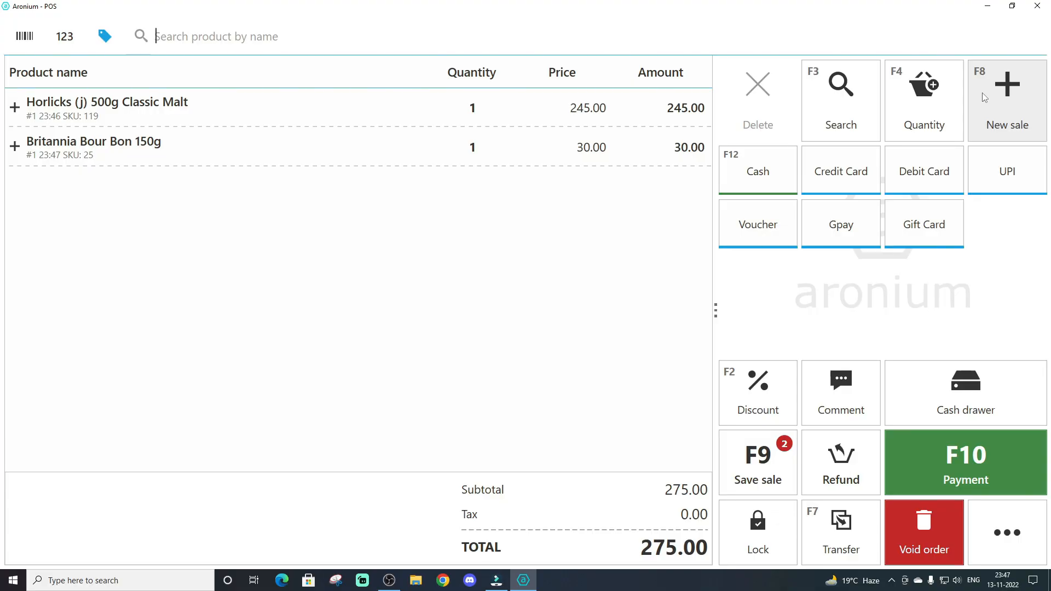
pyautogui.click(982, 93)
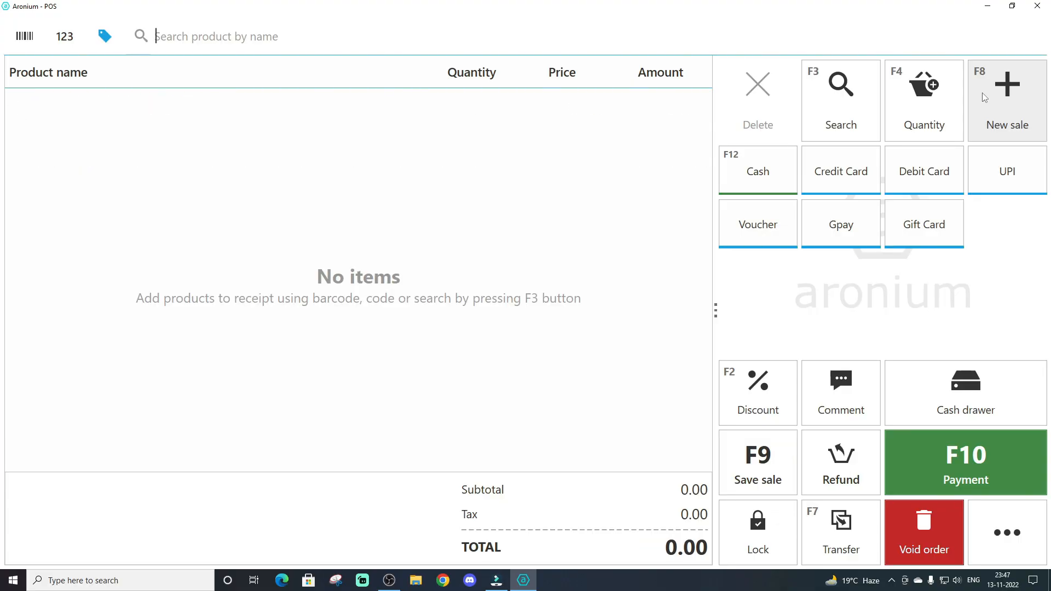
# Add one Parle G 100g Pack to the sale, save it as an open order and show the open orders
pyautogui.write('par')
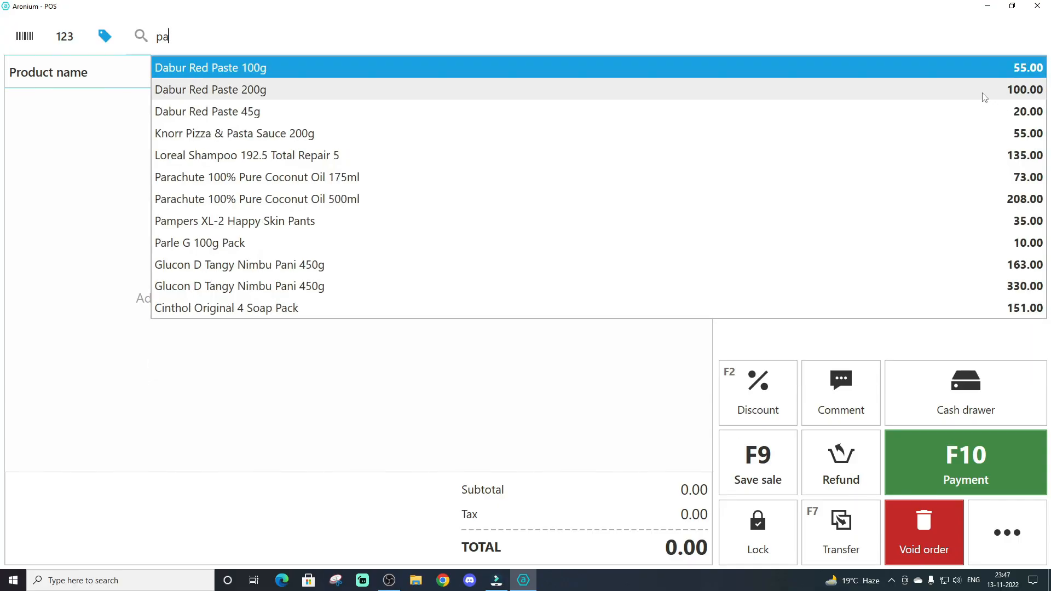
pyautogui.press('Down')
pyautogui.press('Down')
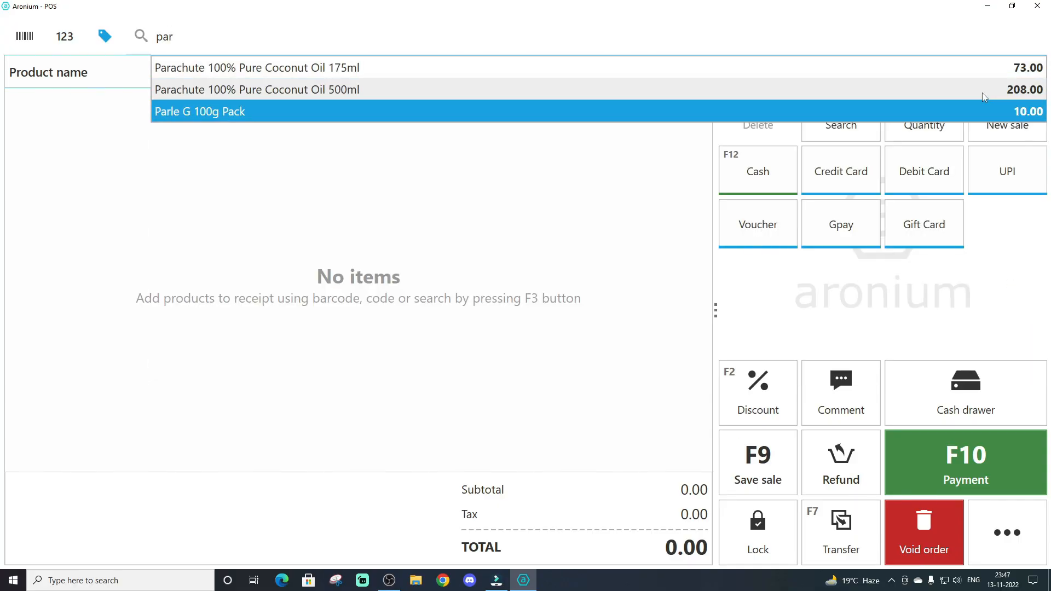
pyautogui.press('Return')
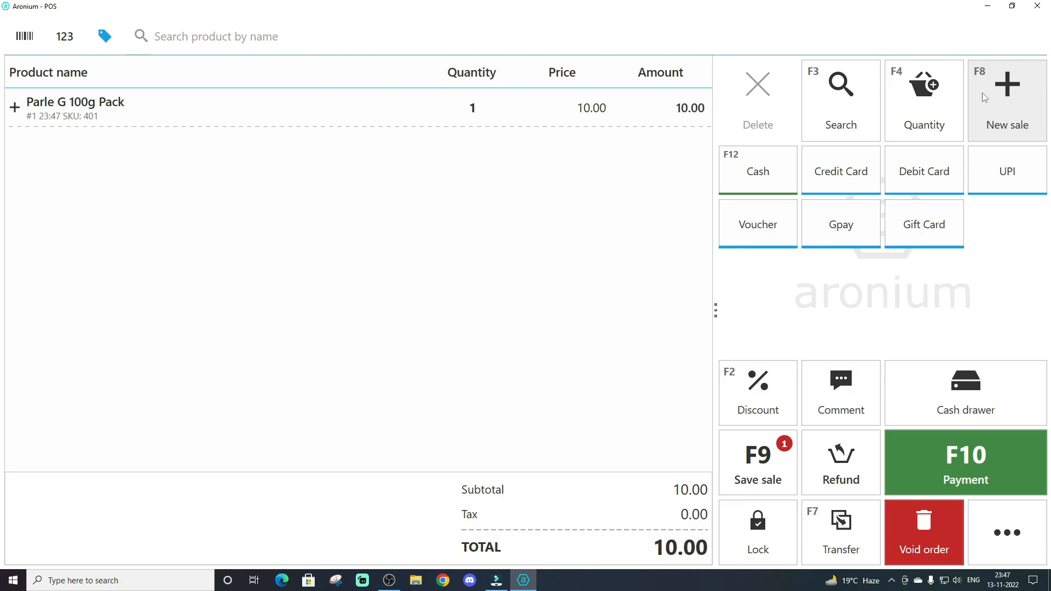
pyautogui.click(981, 94)
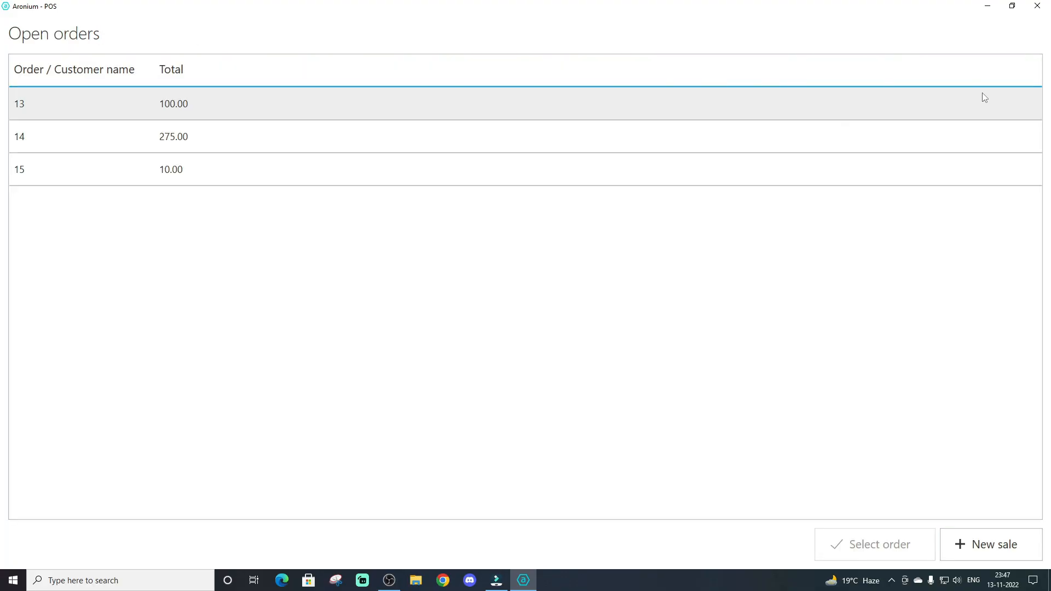
# Open the saved order with a total of 275.00, check its items and save it back to the open orders
pyautogui.click(148, 118)
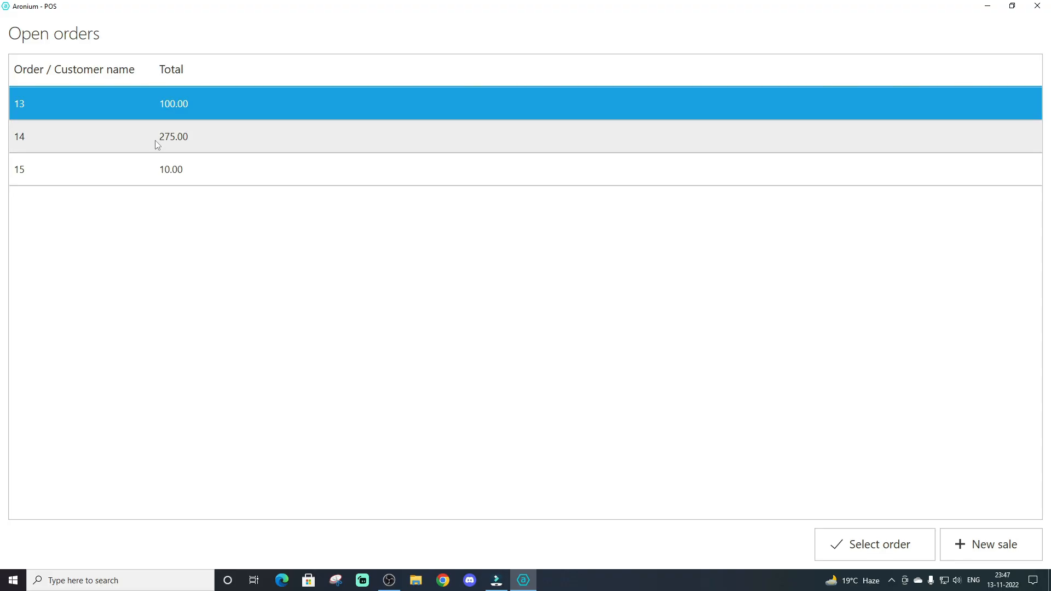
pyautogui.click(155, 140)
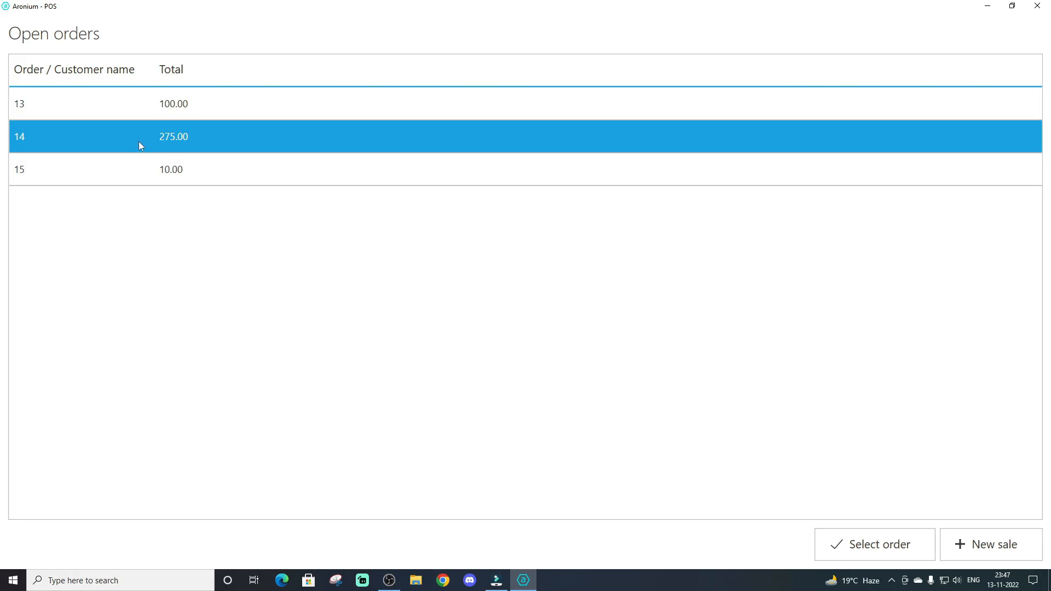
pyautogui.doubleClick(139, 141)
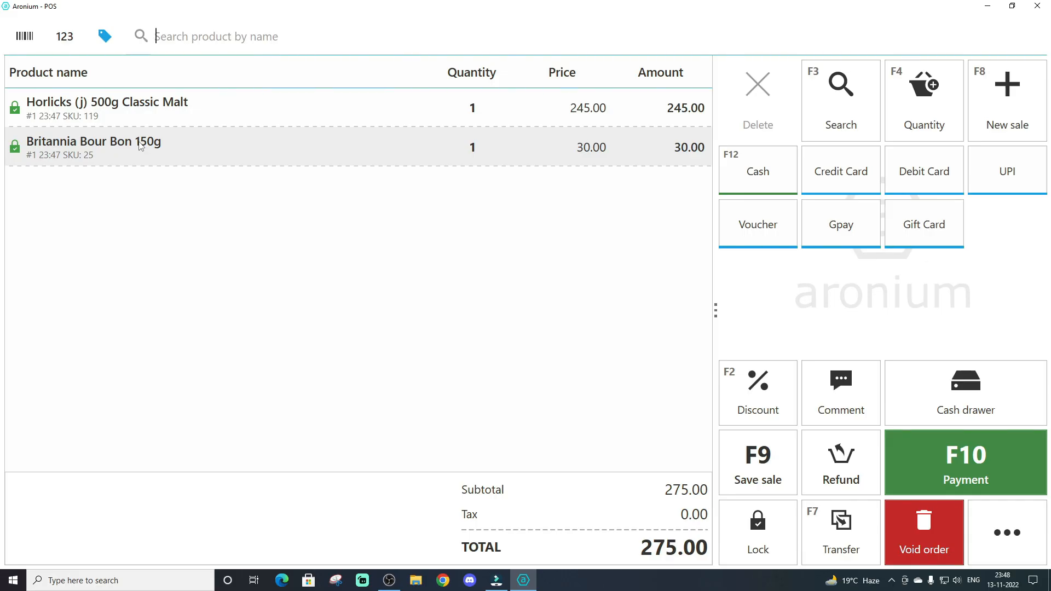
pyautogui.press('F9')
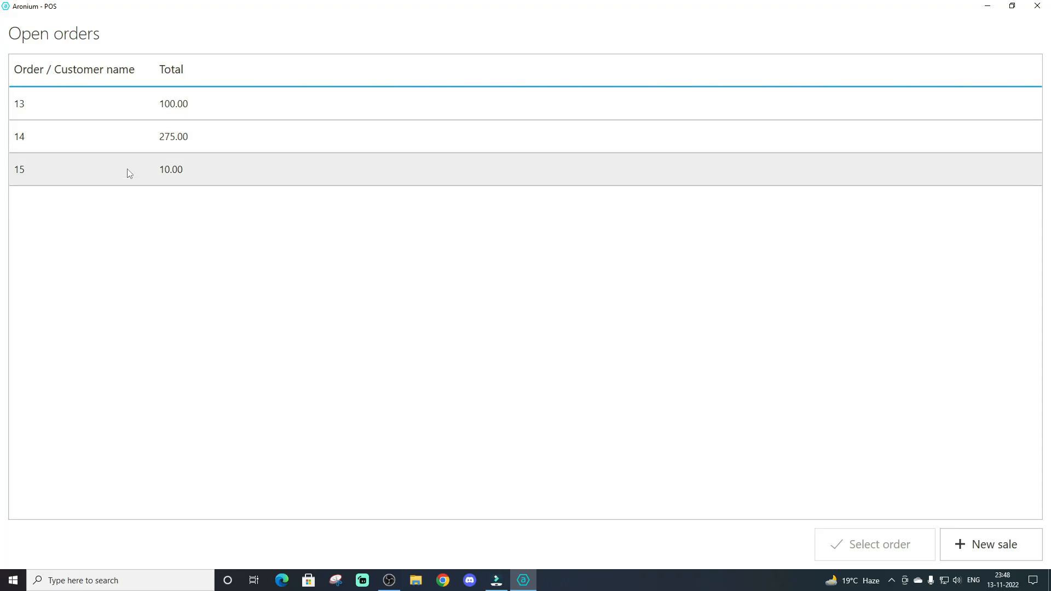
# Open the saved Parle G 100g Pack order, take its full 10.00 payment in cash and finish without printing a receipt
pyautogui.doubleClick(127, 169)
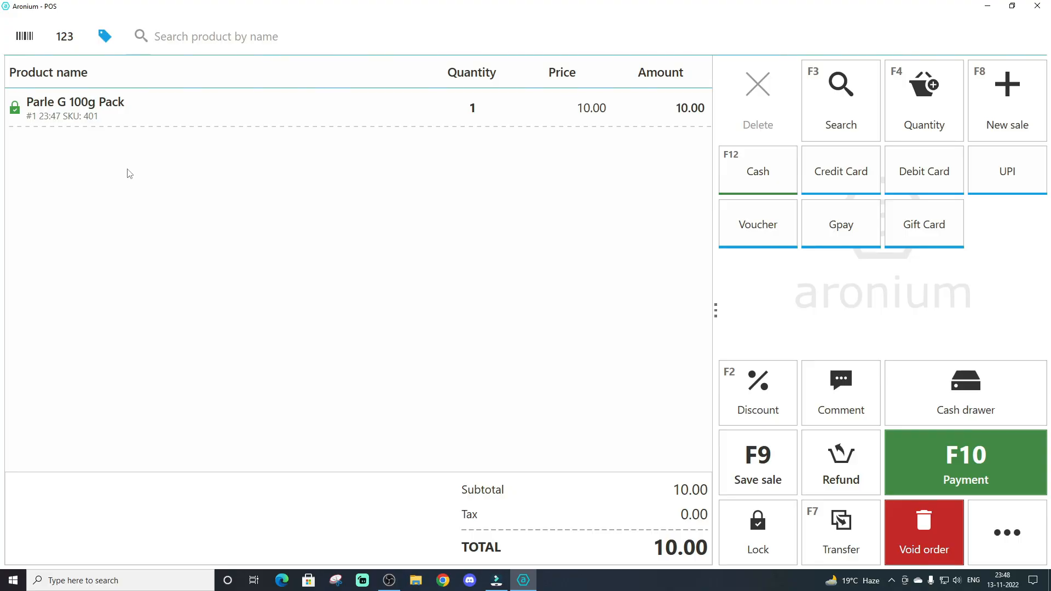
pyautogui.press('F10')
pyautogui.press('Return')
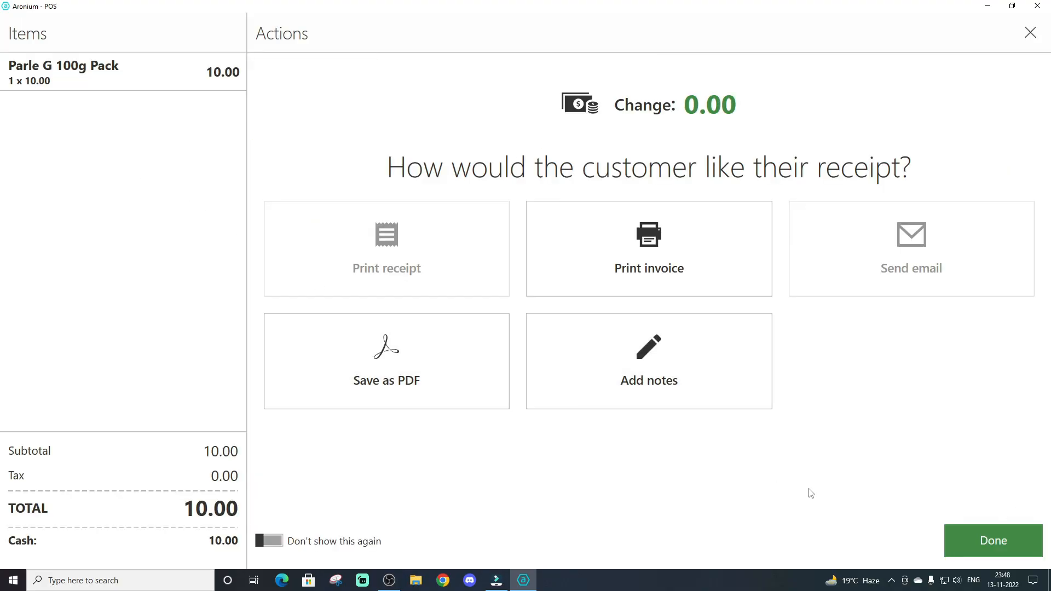
pyautogui.click(957, 540)
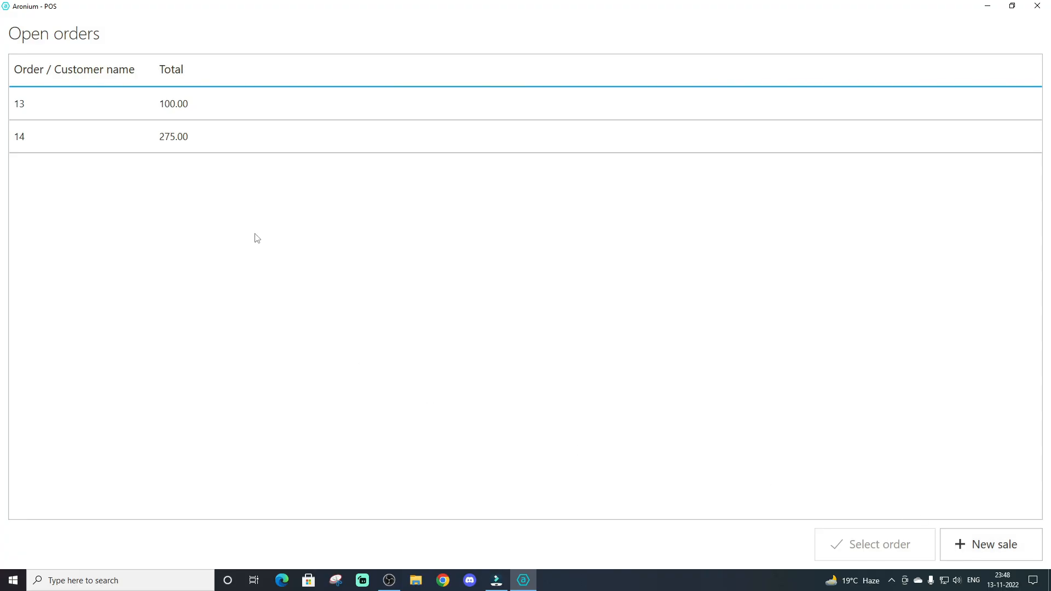
# Start a new sale, add one Britannia Fruit Cake 30/- and save it as an open order
pyautogui.click(968, 552)
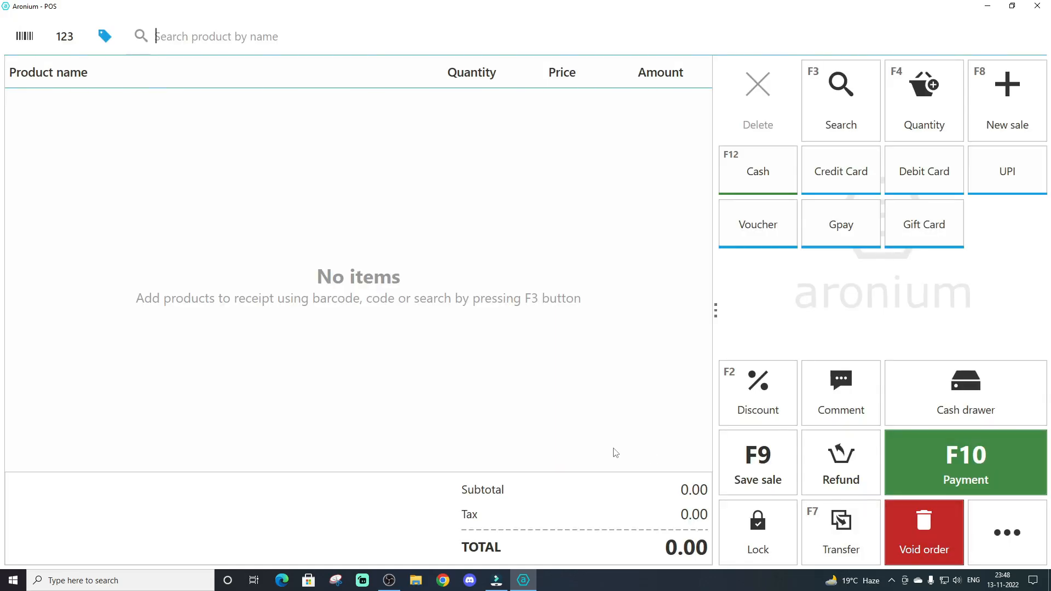
pyautogui.write('k')
pyautogui.press('Down')
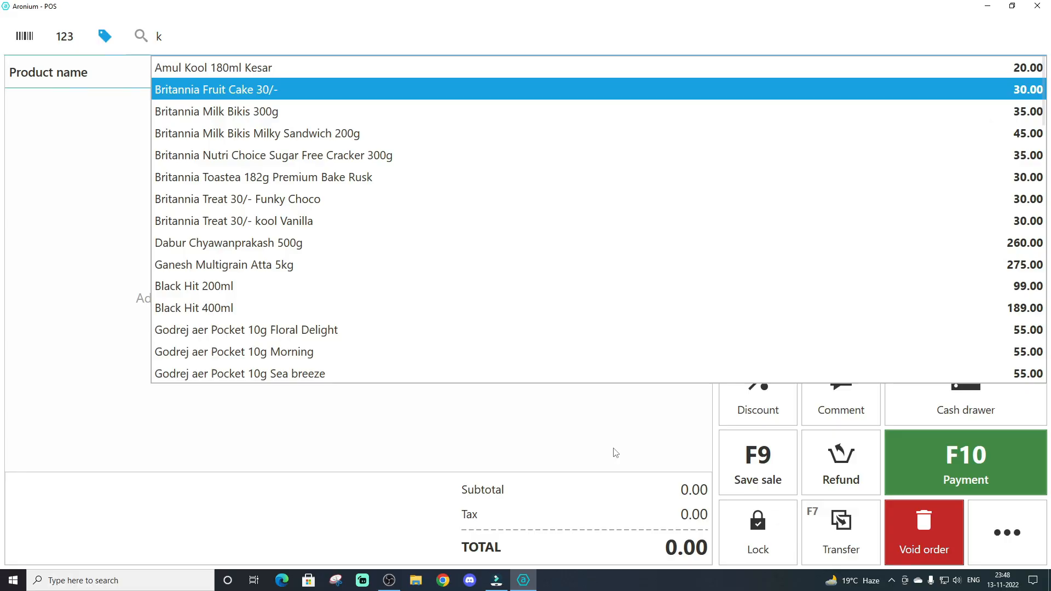
pyautogui.press('Return')
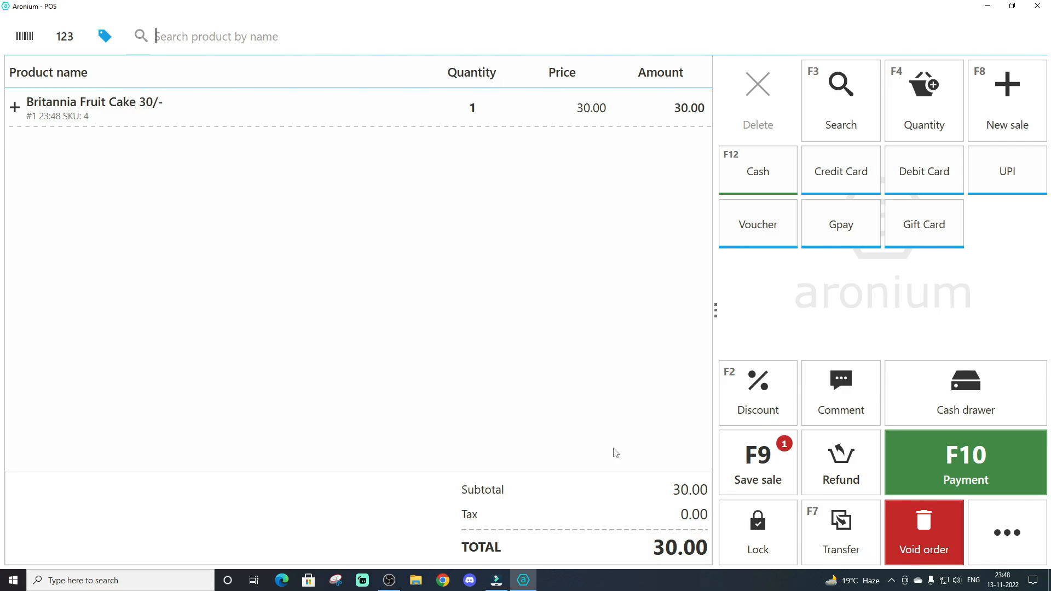
pyautogui.press('F9')
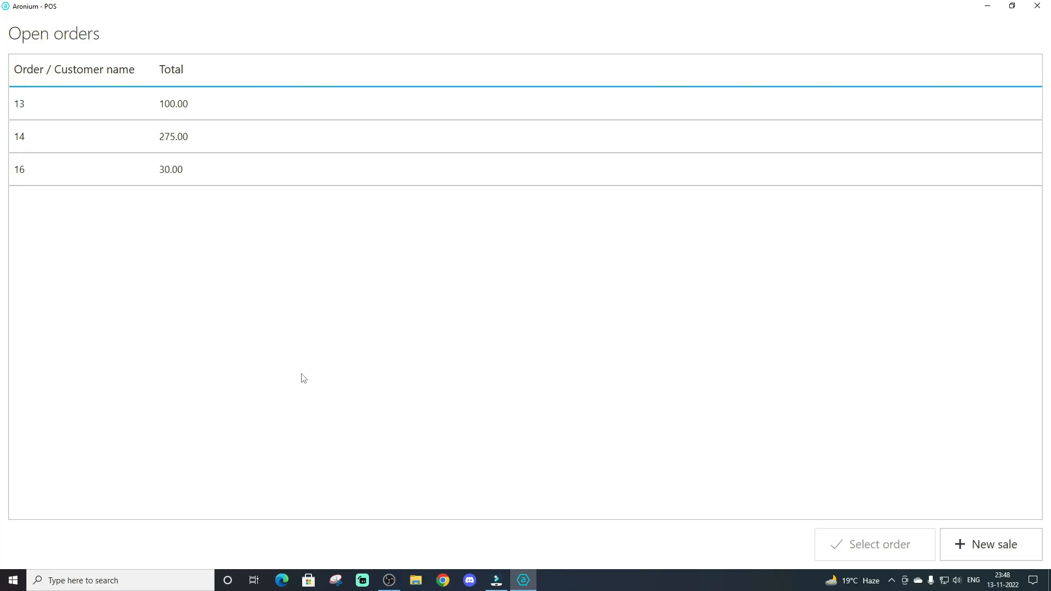
# Open the saved order with a total of 275.00 and void it
pyautogui.doubleClick(192, 141)
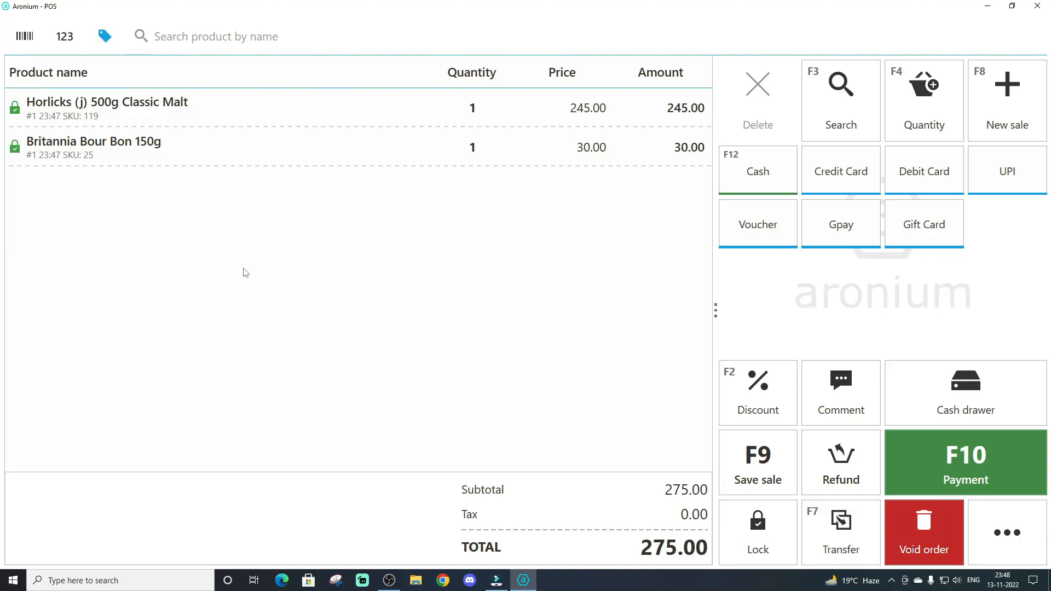
pyautogui.click(923, 536)
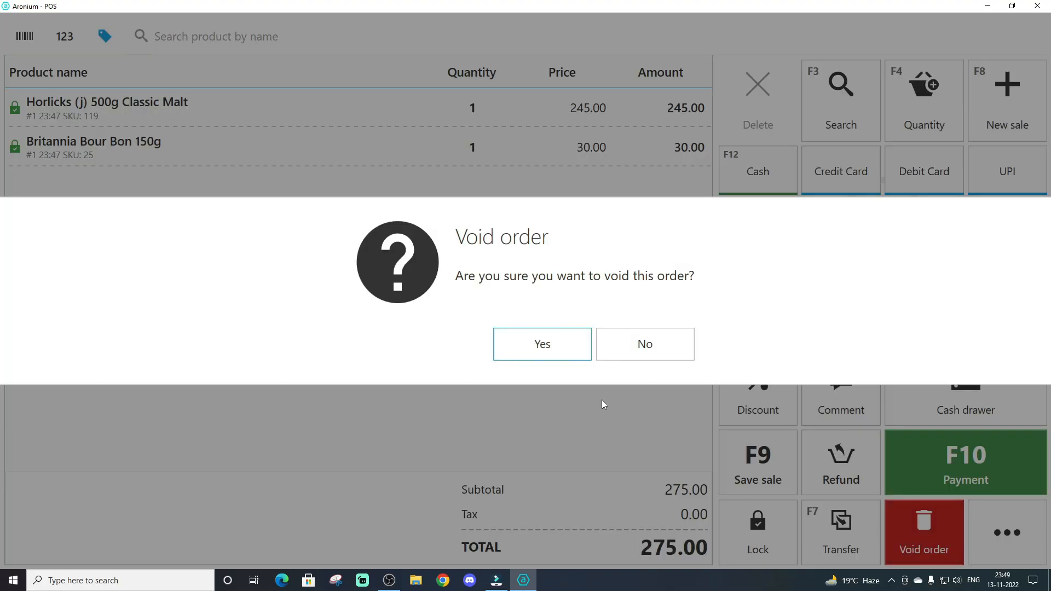
pyautogui.click(542, 346)
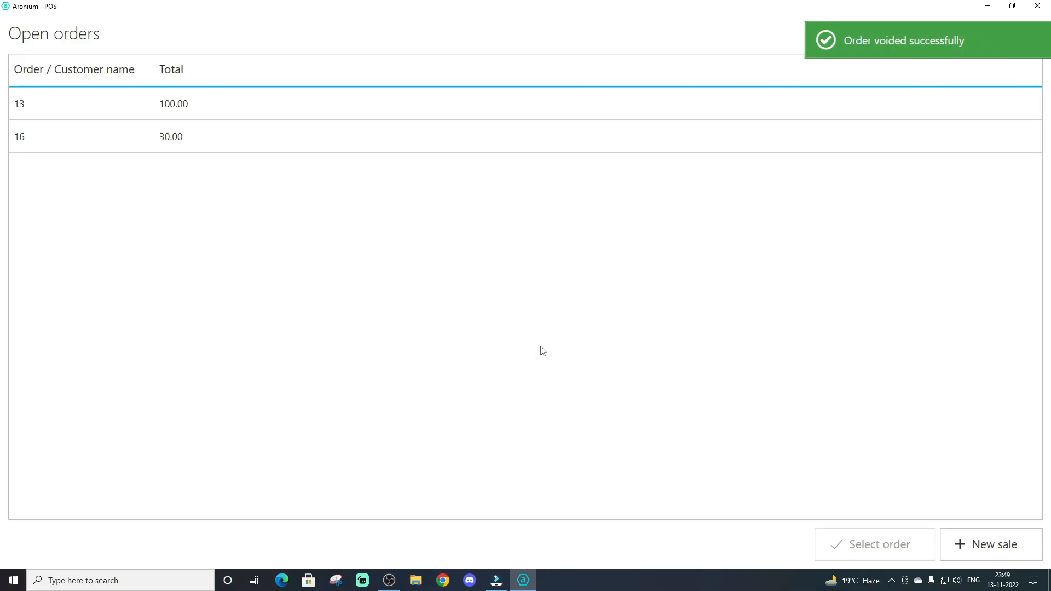
# Open the saved Amul Butter 200g Tub order, take its full 100.00 payment in cash and finish without printing a receipt
pyautogui.doubleClick(204, 105)
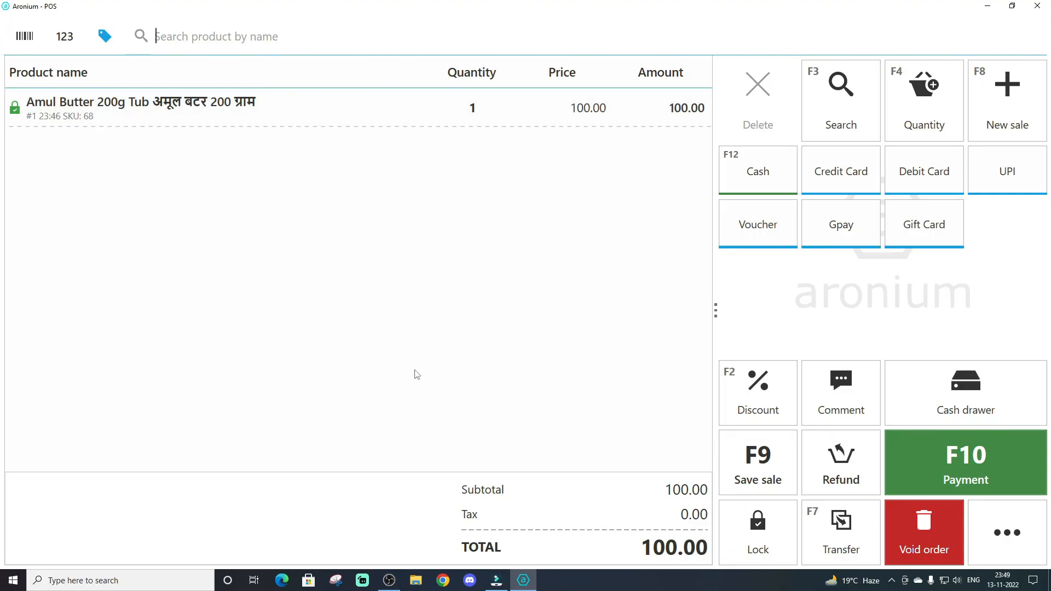
pyautogui.press('F10')
pyautogui.press('Return')
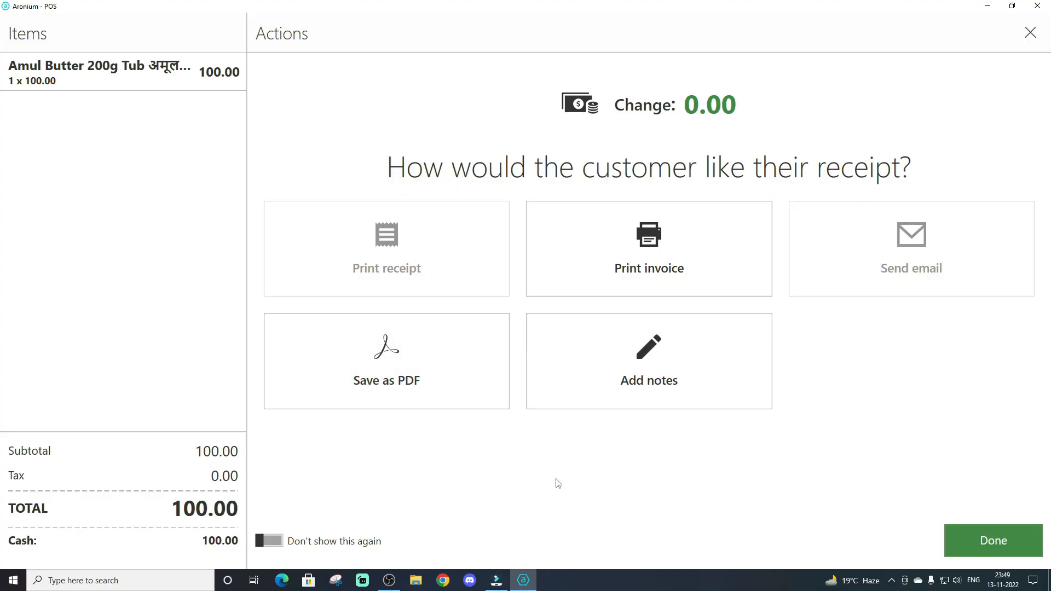
pyautogui.click(980, 540)
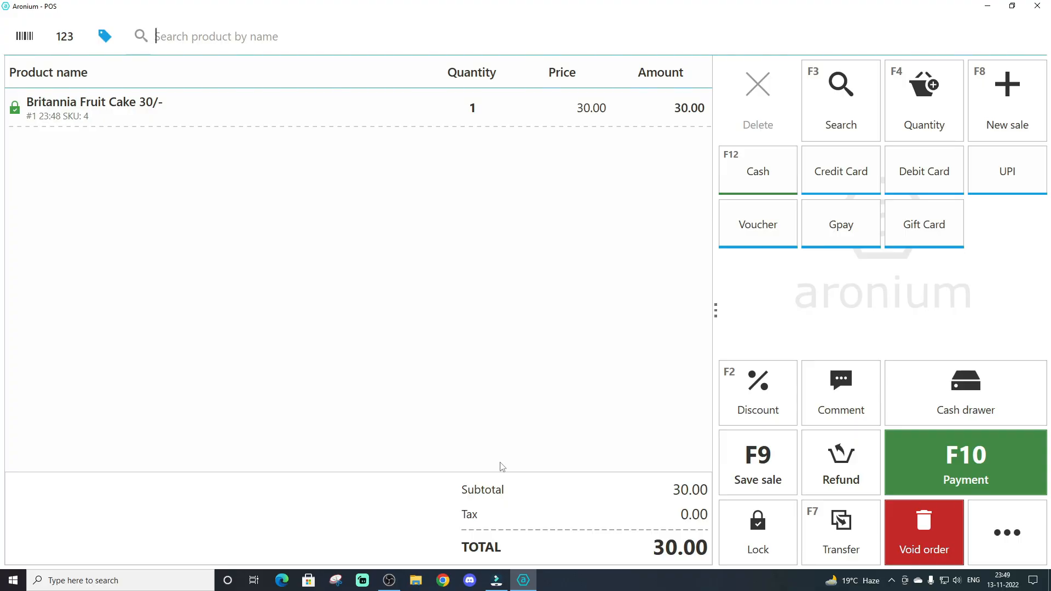
# Take a cash payment of 100 for the Britannia Fruit Cake 30/- order and finish without printing a receipt
pyautogui.press('F10')
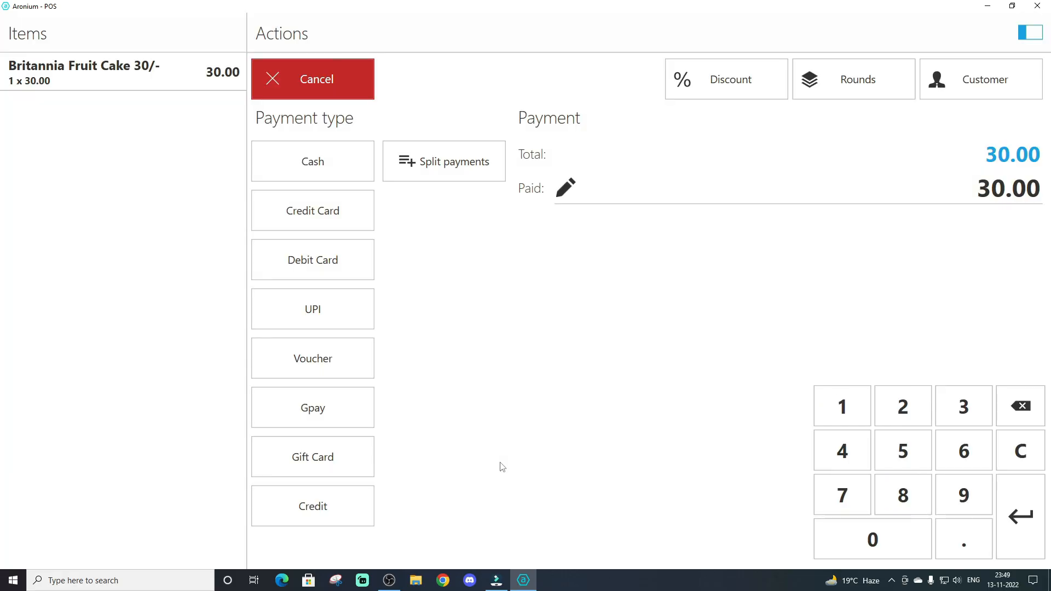
pyautogui.write('100')
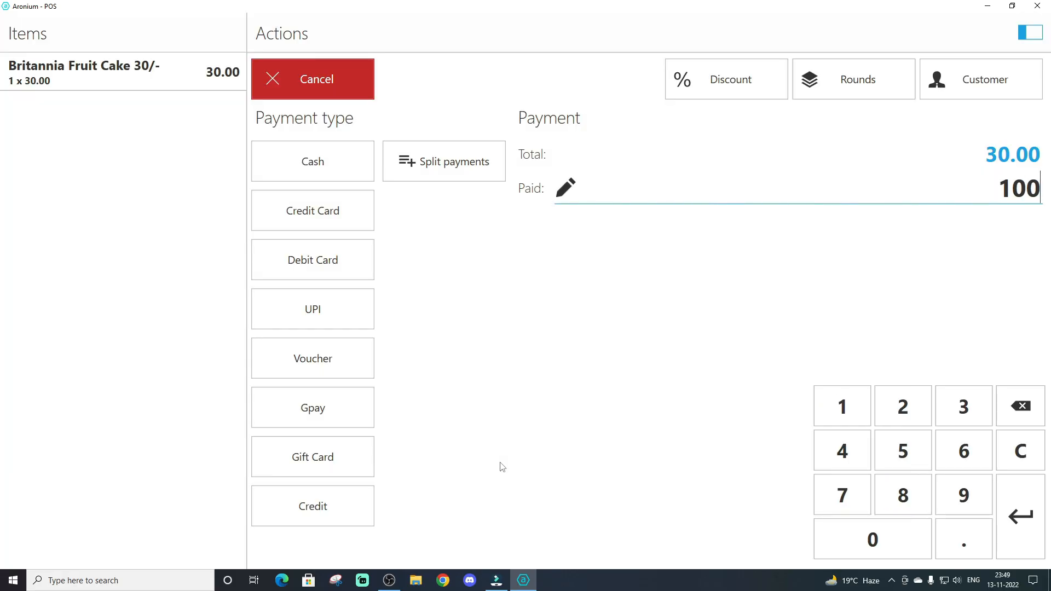
pyautogui.press('Return')
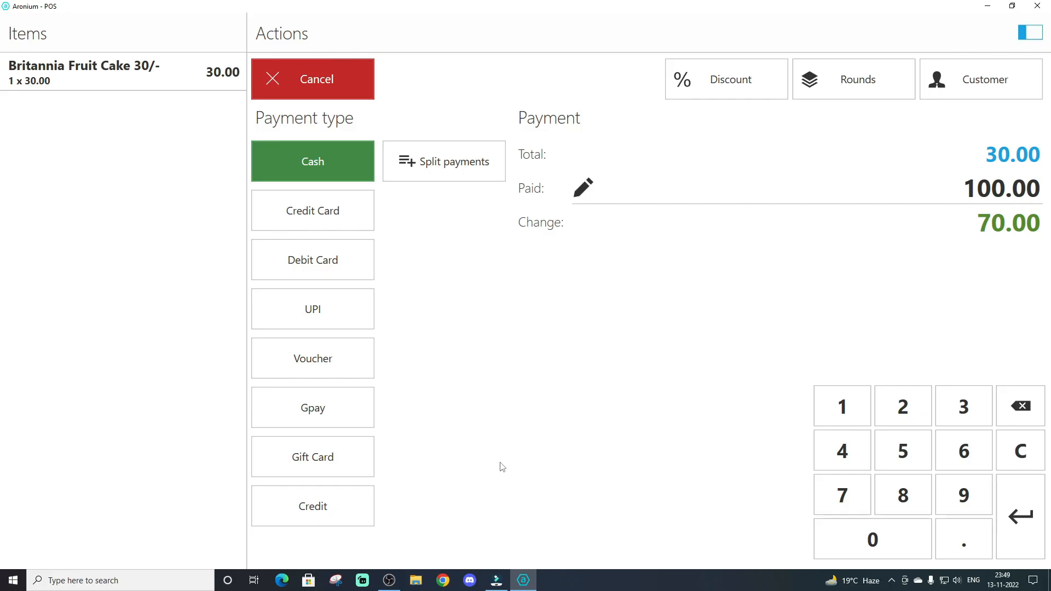
pyautogui.press('Return')
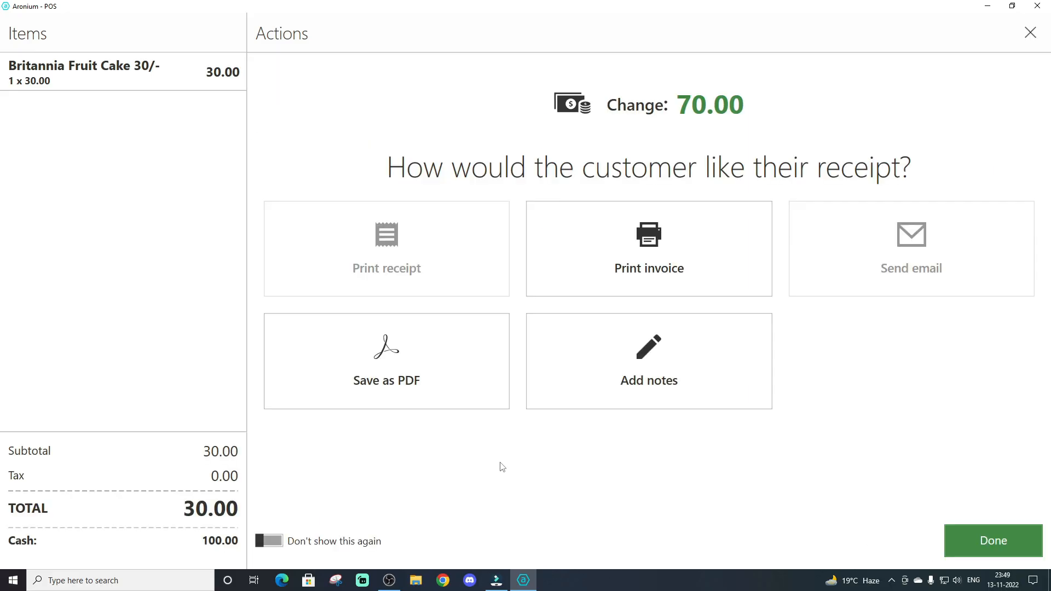
pyautogui.click(988, 546)
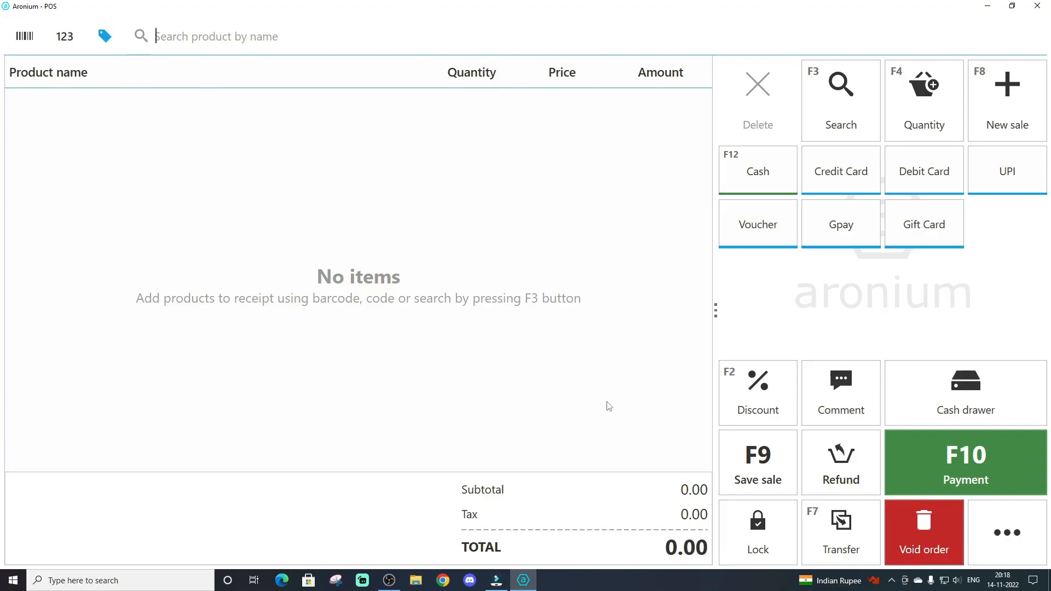
# Add one Amul Butter 200g Tub and one Britannia Fruit Cake 30/- to the new sale
pyautogui.write('amul')
pyautogui.press('Down')
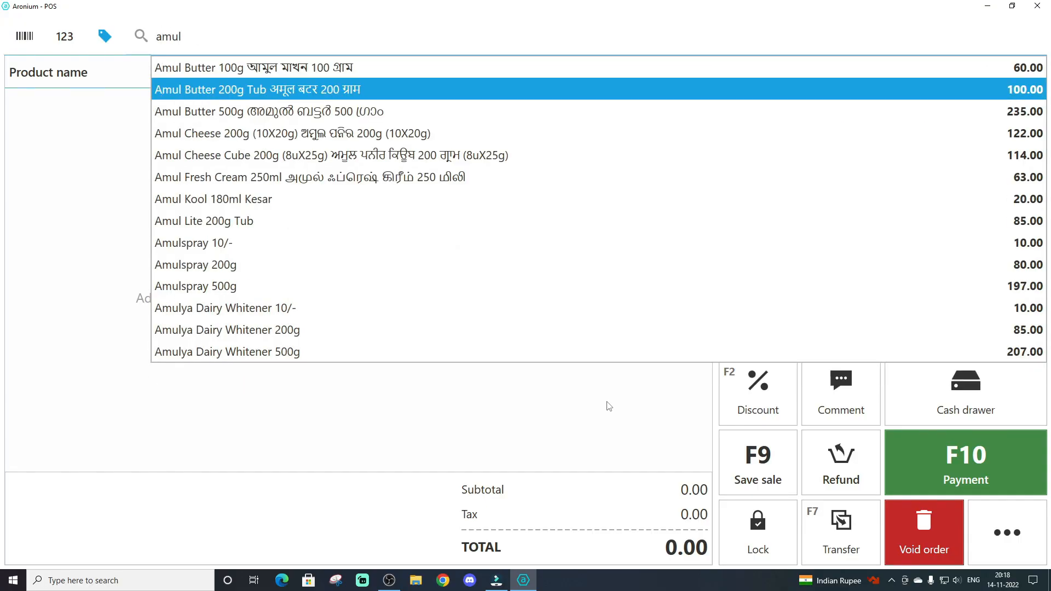
pyautogui.press('Return')
pyautogui.write('b')
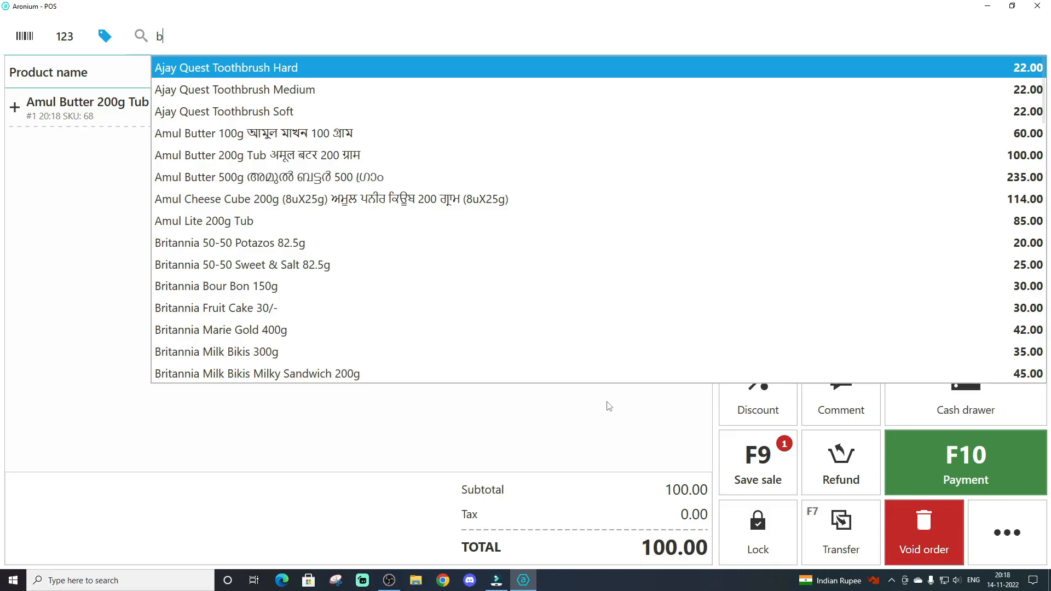
pyautogui.write('rita')
pyautogui.press('Down')
pyautogui.press('Down')
pyautogui.press('Down')
pyautogui.press('Return')
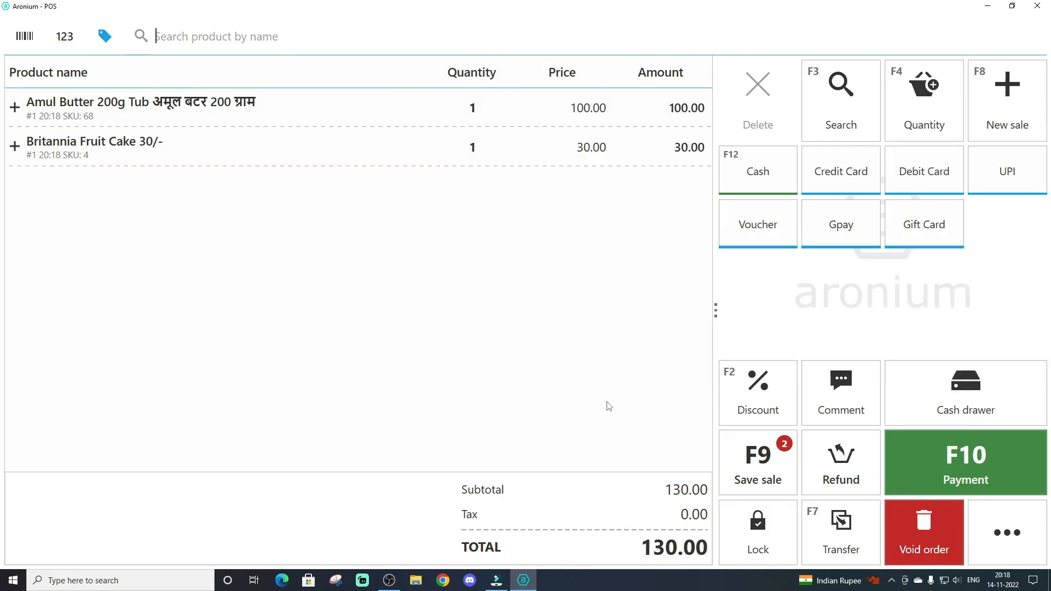
# Add one Horlicks (P) 500g Classic Malt to the sale
pyautogui.write('horli')
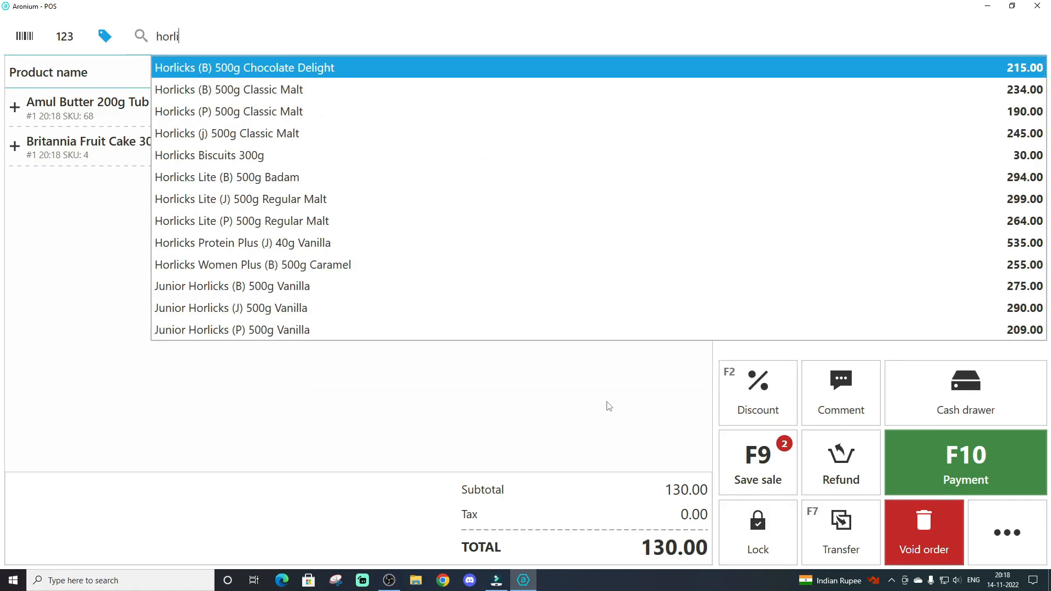
pyautogui.press('Down')
pyautogui.press('Down')
pyautogui.press('Return')
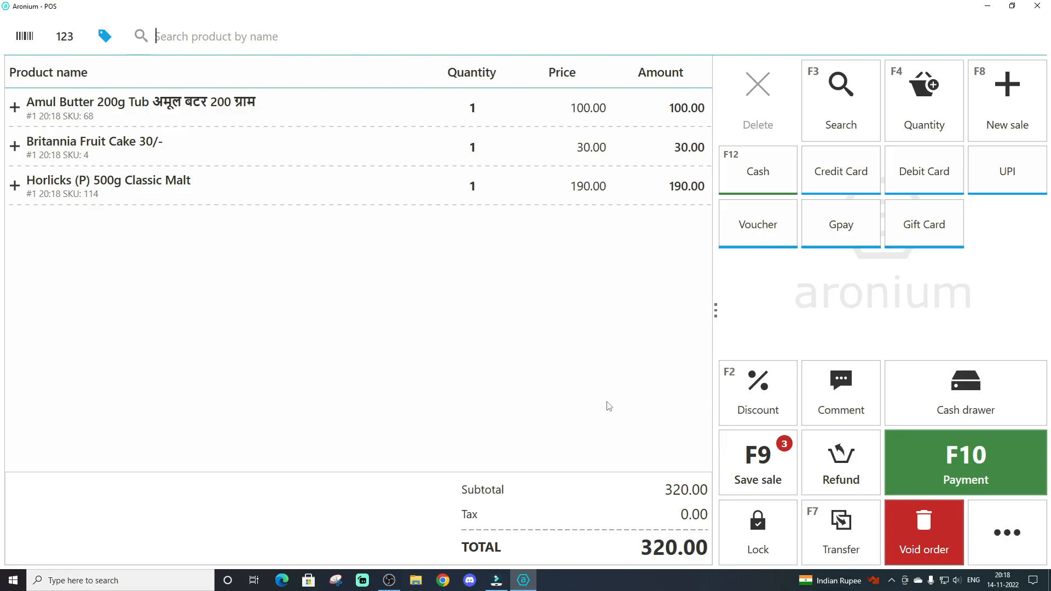
# Enter 500 as the amount paid, choose UPI as the payment type and complete the three-item sale
pyautogui.press('F10')
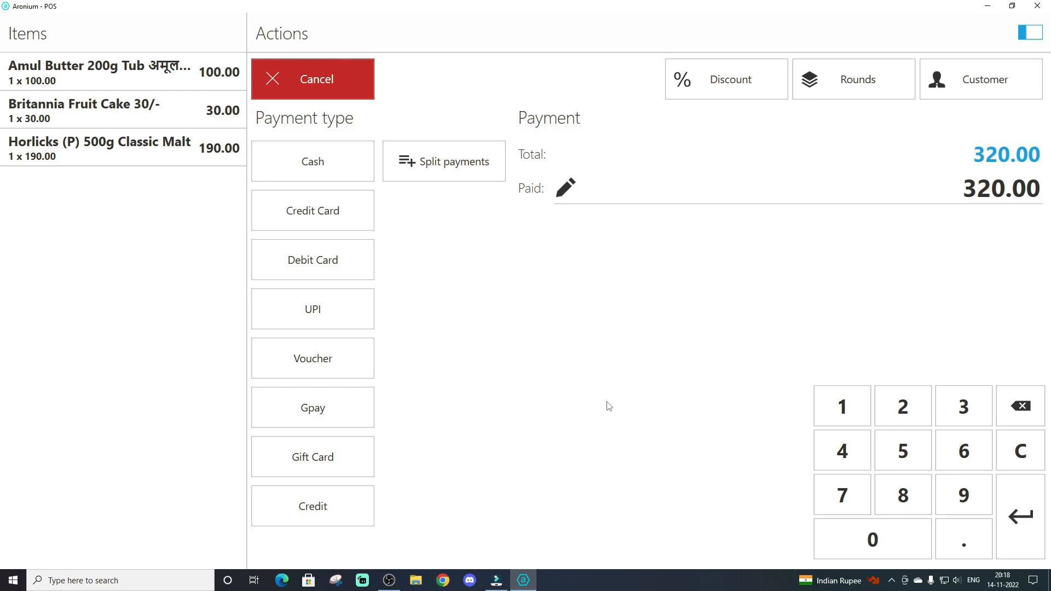
pyautogui.write('500')
pyautogui.press('Return')
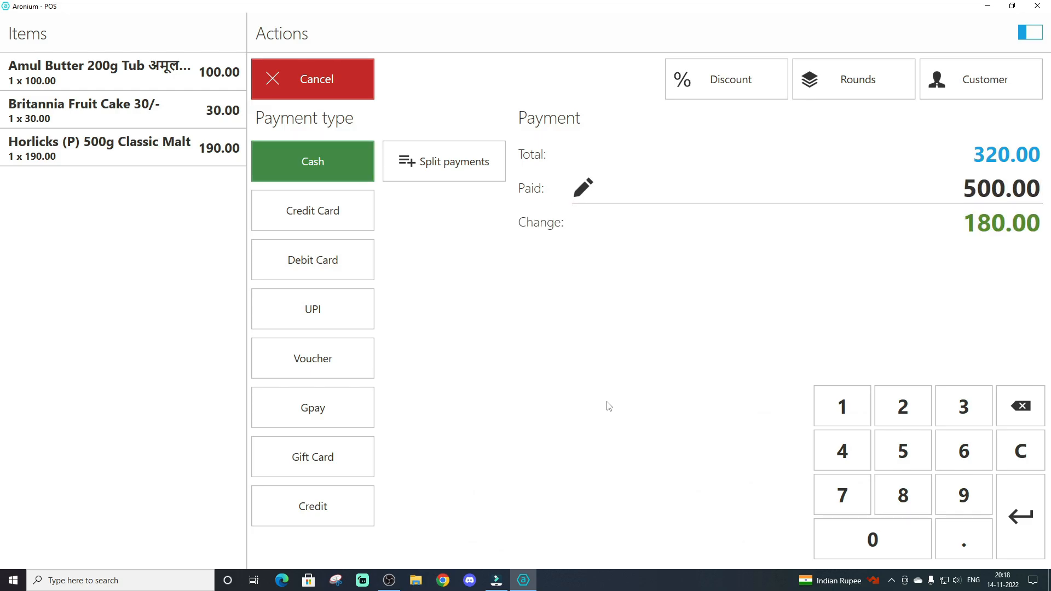
pyautogui.press('Down')
pyautogui.press('Down')
pyautogui.press('Down')
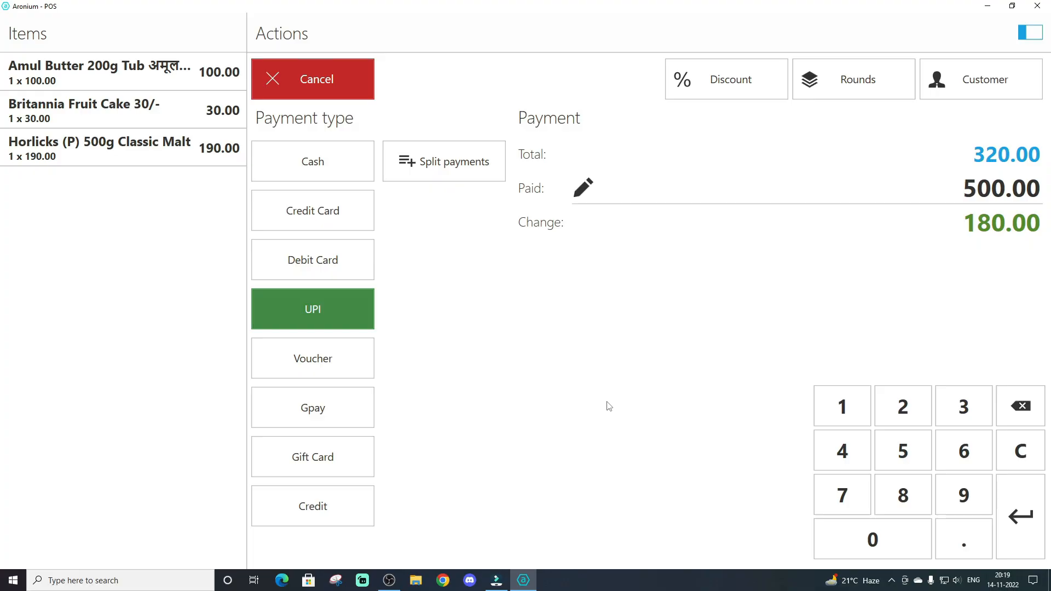
pyautogui.press('Return')
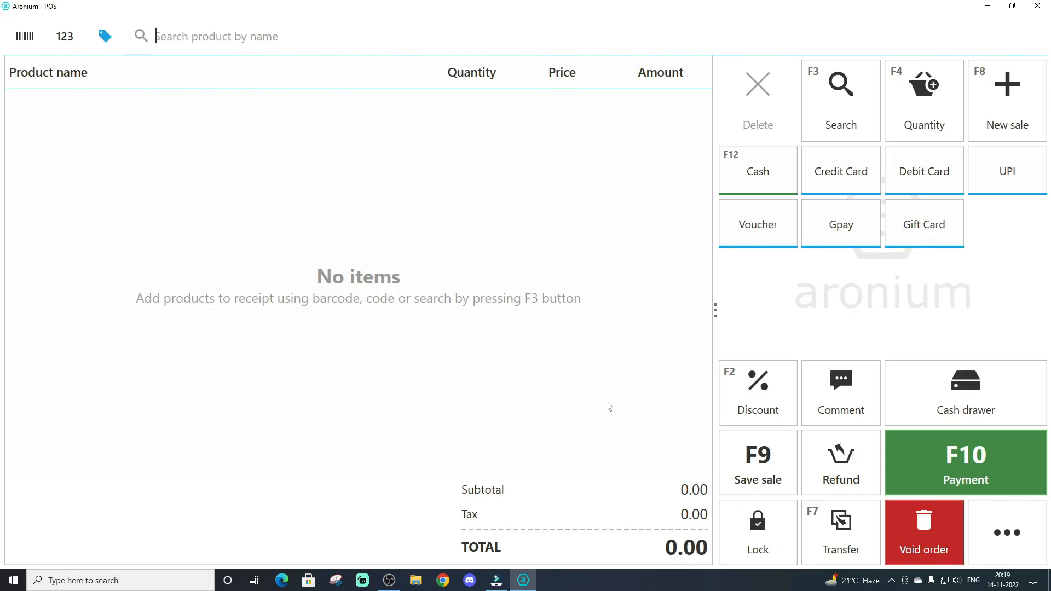
# Add one Amul Butter 200g Tub to the empty sale and start a refund for it
pyautogui.write('amul')
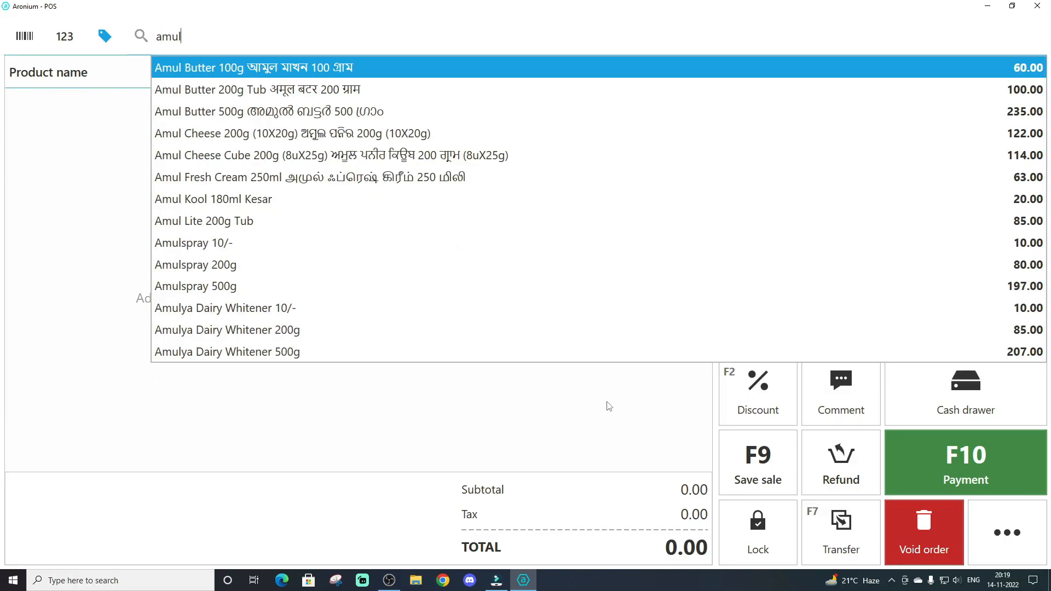
pyautogui.press('Down')
pyautogui.press('Return')
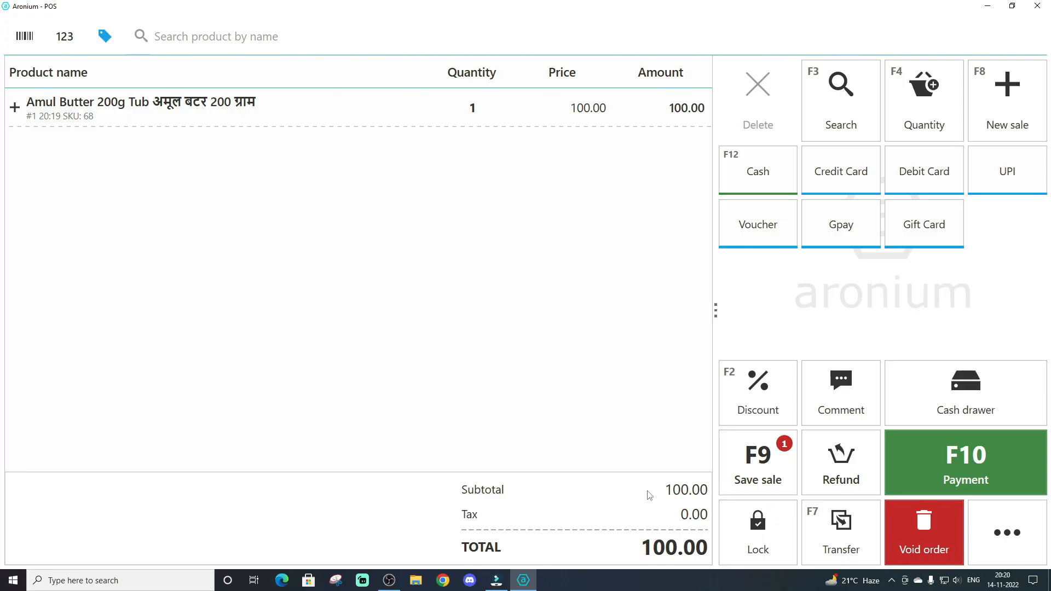
pyautogui.click(859, 481)
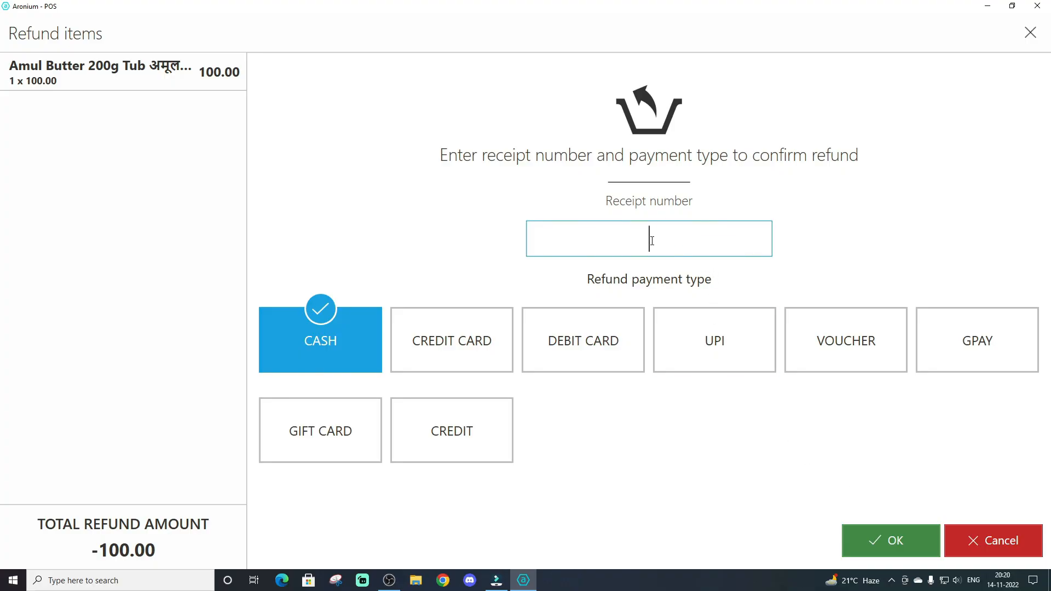
pyautogui.write('1225452')
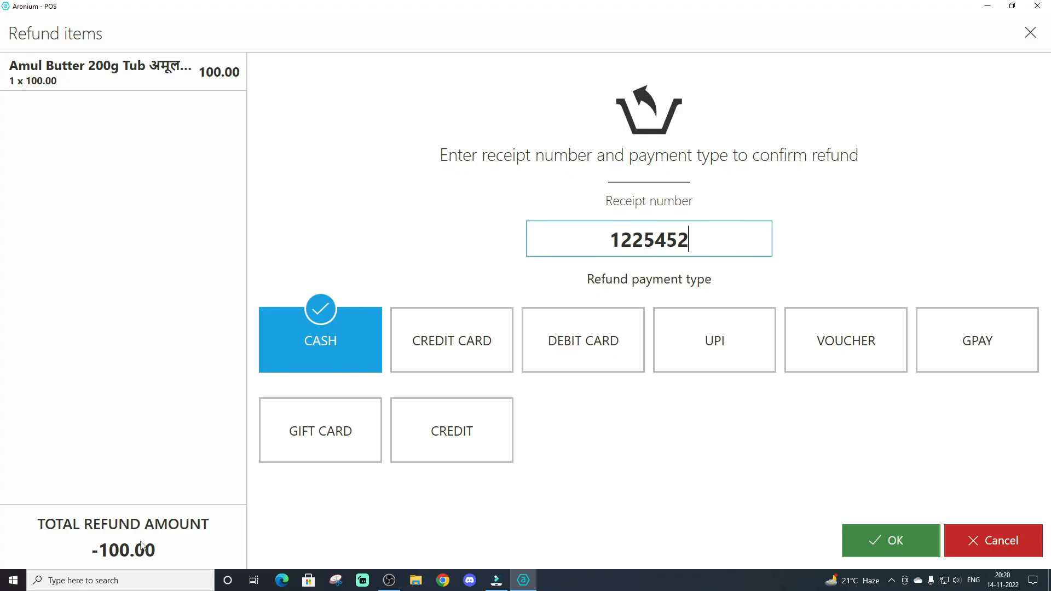
pyautogui.press('BackSpace')
pyautogui.press('BackSpace')
pyautogui.press('BackSpace')
pyautogui.press('BackSpace')
pyautogui.press('BackSpace')
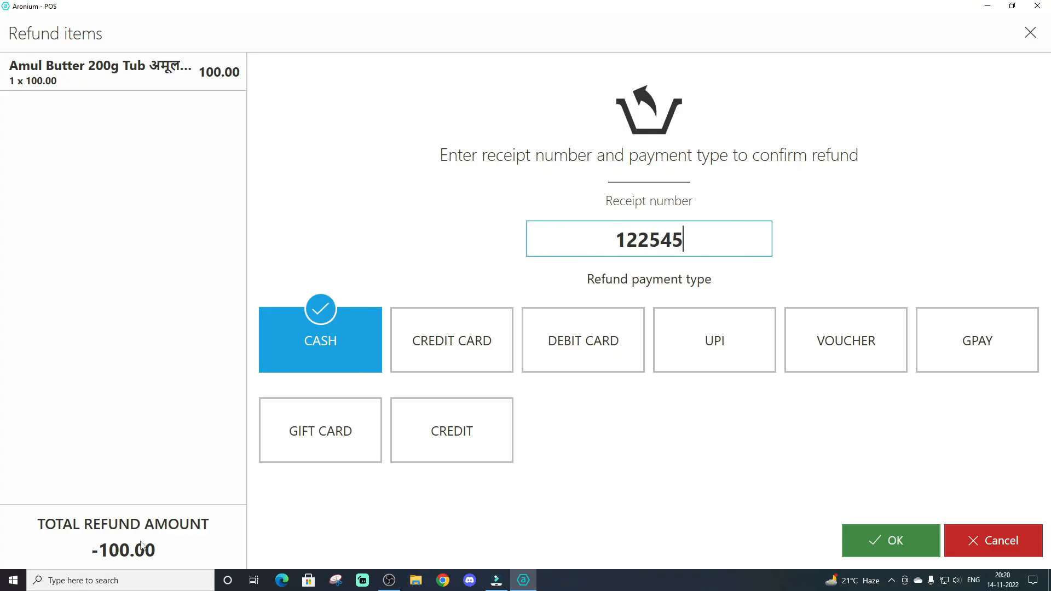
pyautogui.press('BackSpace')
pyautogui.press('BackSpace')
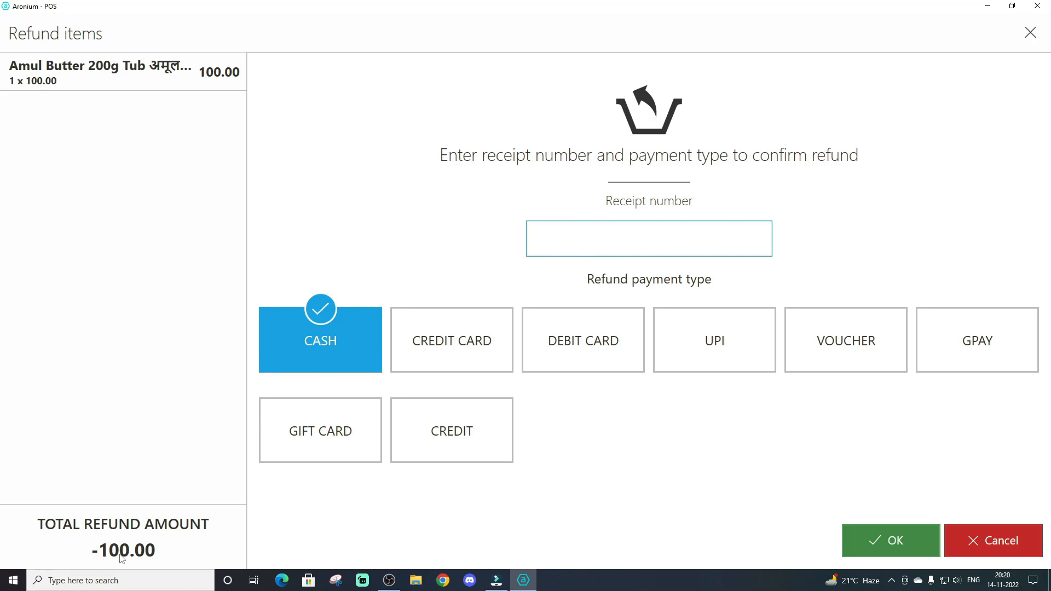
# Try the credit card, debit card and UPI refund types, settle on cash and confirm the Amul Butter refund without a receipt number
pyautogui.click(425, 339)
pyautogui.click(583, 341)
pyautogui.click(745, 349)
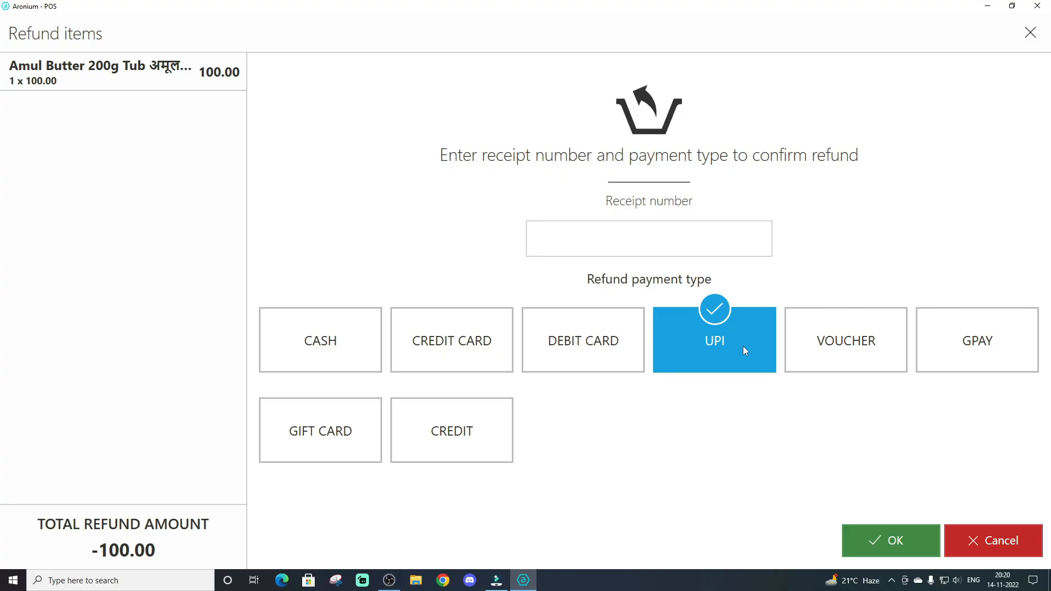
pyautogui.click(338, 346)
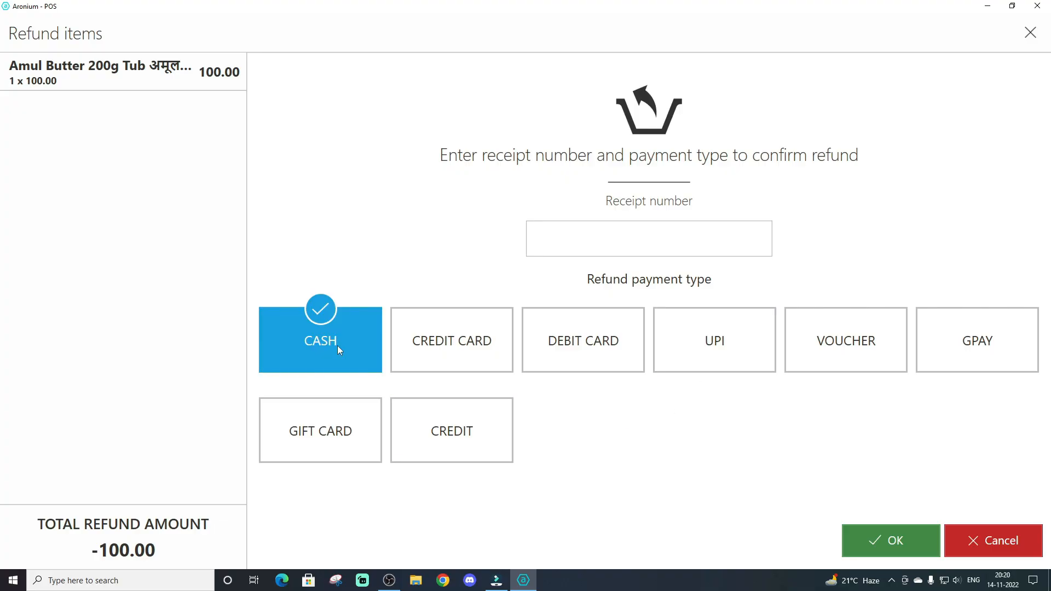
pyautogui.press('Return')
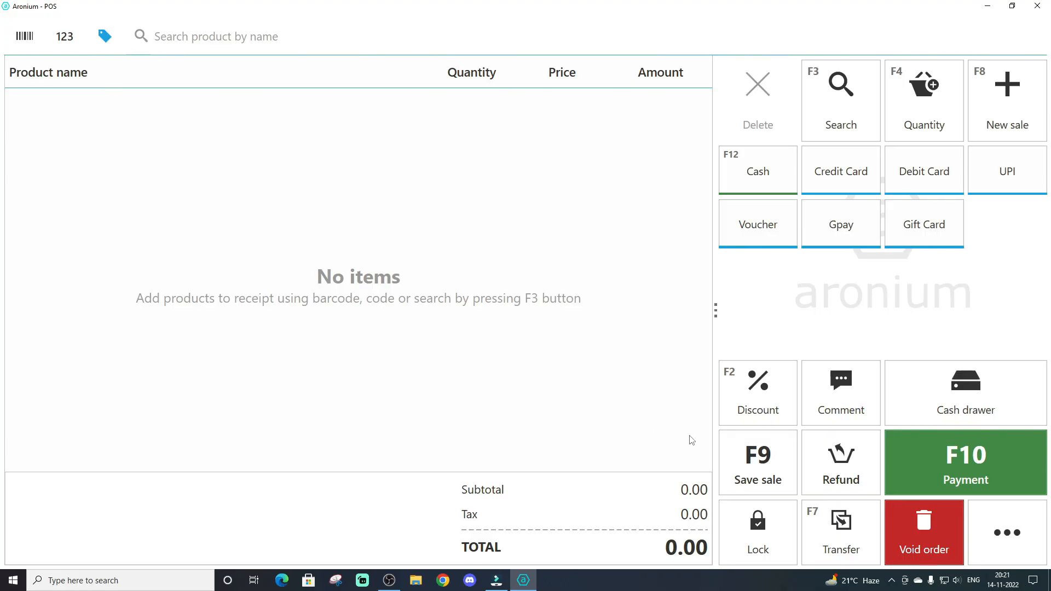
# Show the sales history with the day's sales and refund documents
pyautogui.click(989, 524)
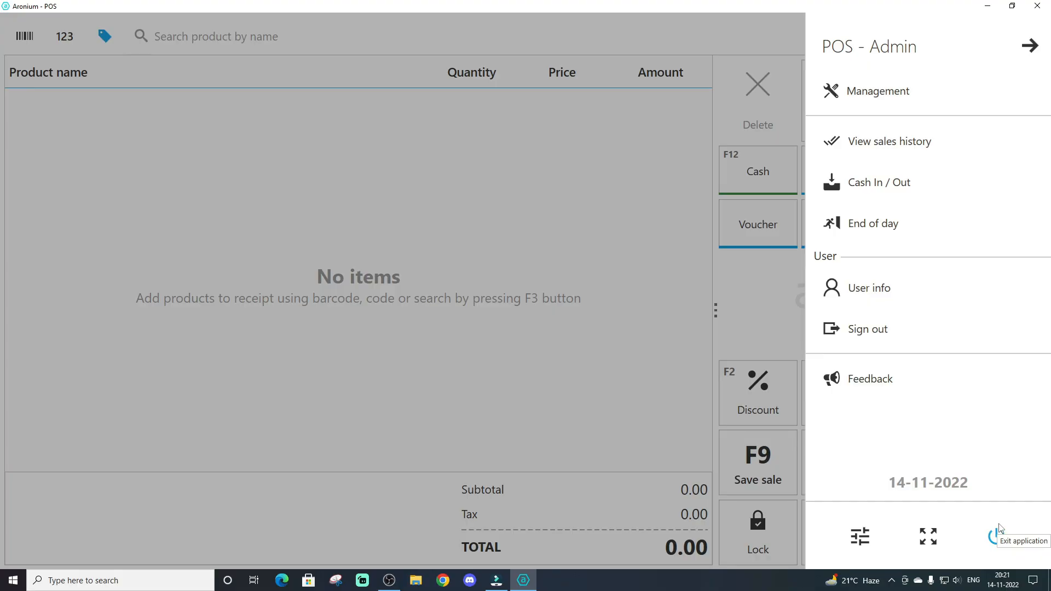
pyautogui.click(906, 149)
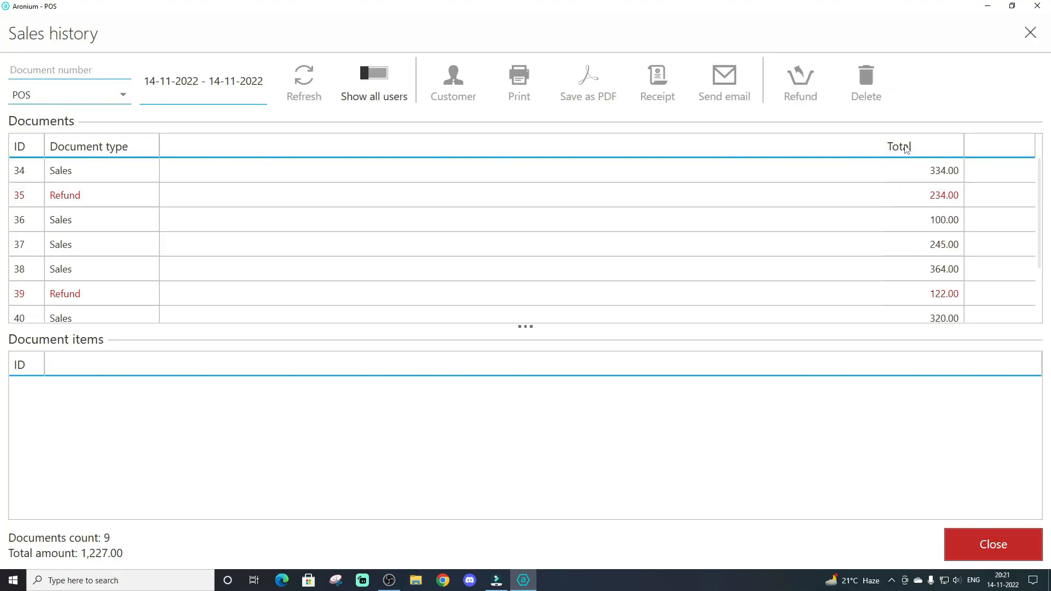
# Examine the document items of the day's last two sales and last two refunds in the sales history
pyautogui.scroll(-1, 233, 219)
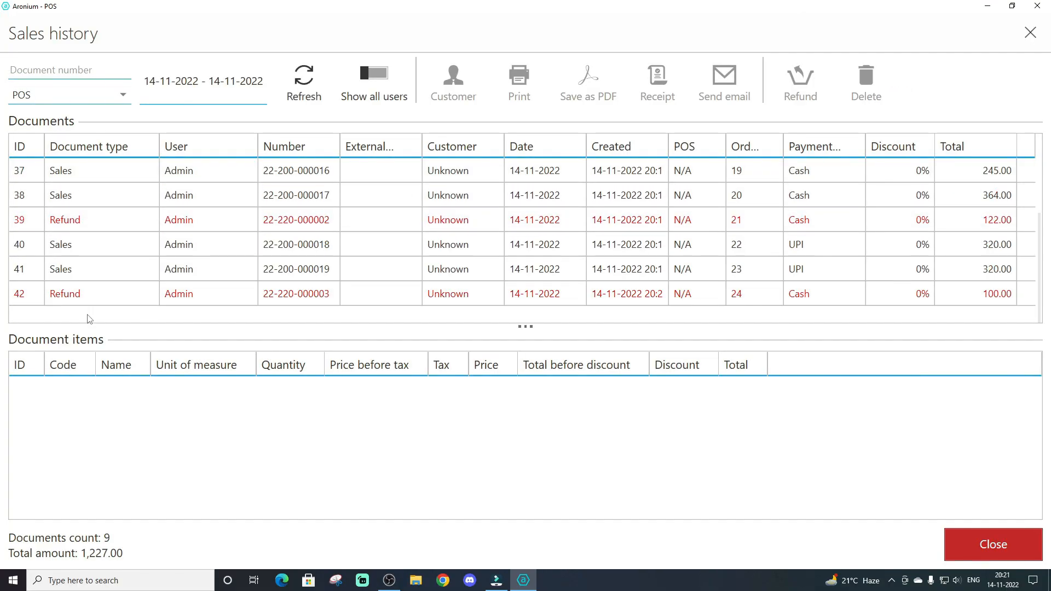
pyautogui.click(30, 298)
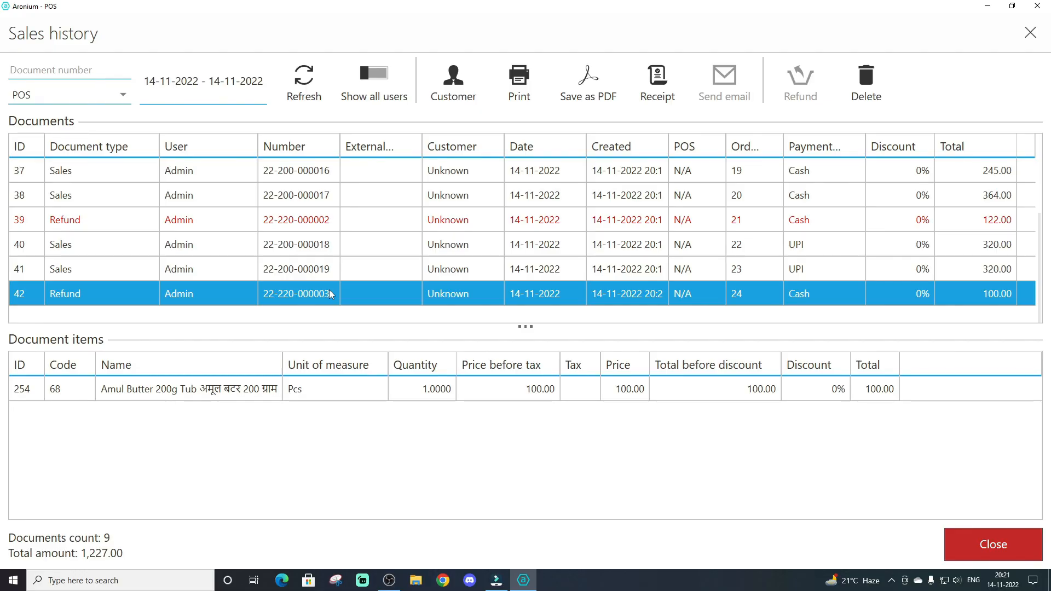
pyautogui.click(309, 269)
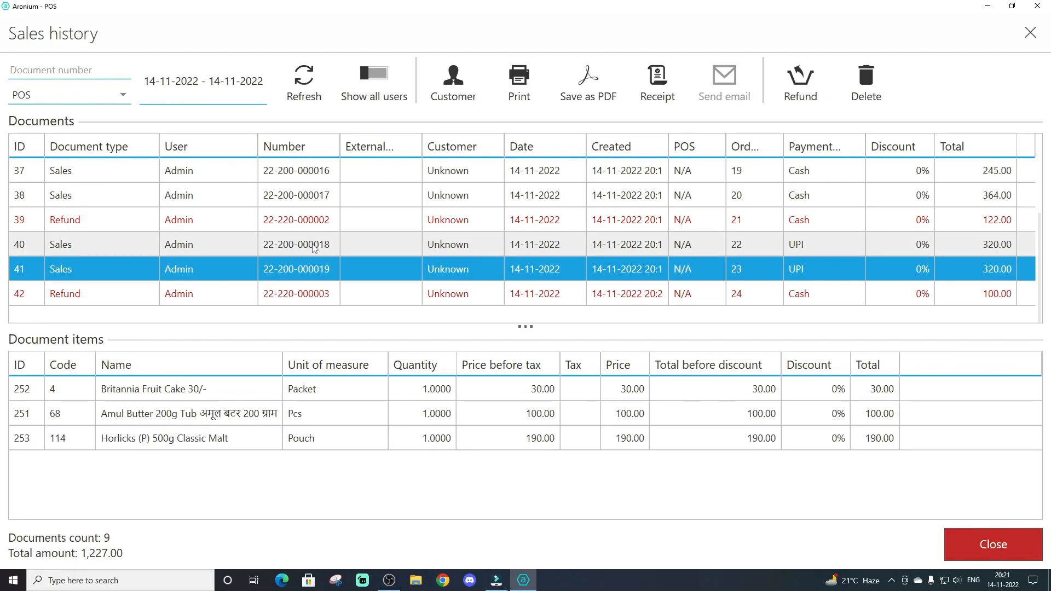
pyautogui.click(315, 244)
pyautogui.click(316, 220)
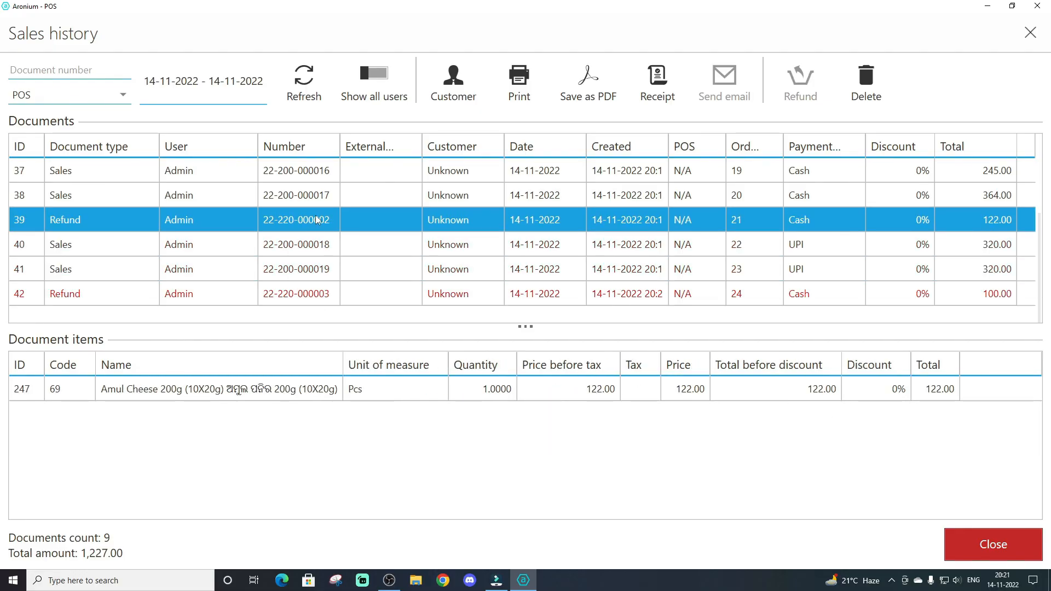
pyautogui.click(315, 249)
pyautogui.click(310, 269)
pyautogui.click(307, 293)
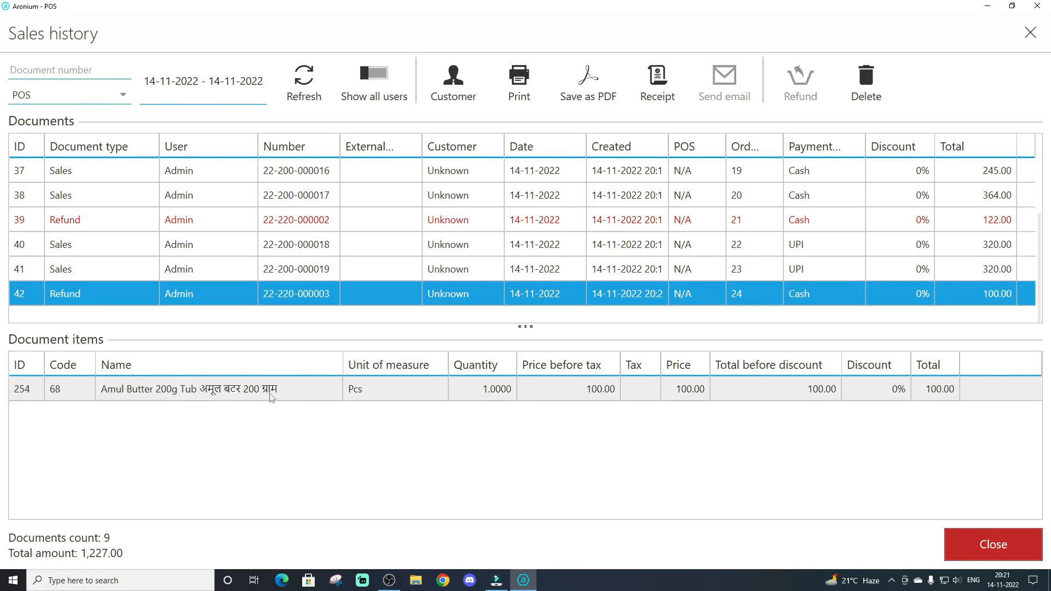
# Compare the items of the last three-item sale with the Amul Butter refund and close the sales history
pyautogui.click(255, 389)
pyautogui.click(291, 274)
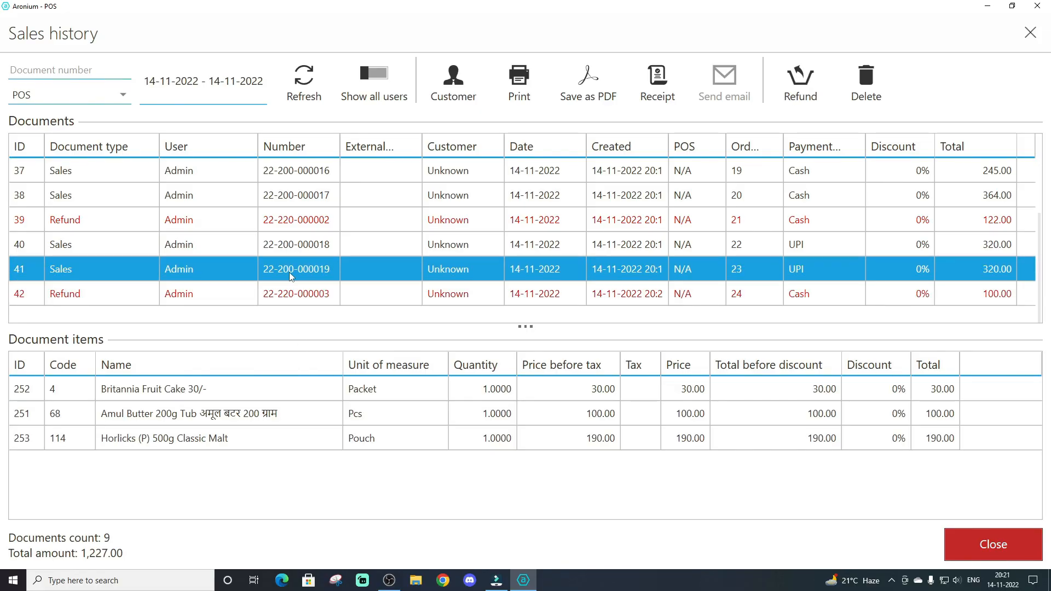
pyautogui.click(258, 420)
pyautogui.click(262, 441)
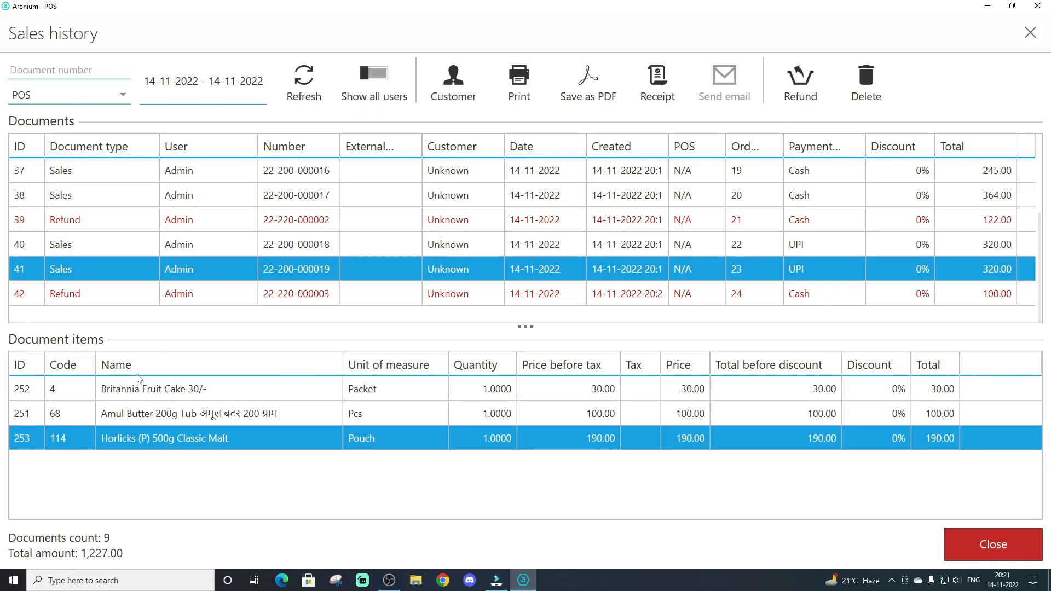
pyautogui.click(162, 391)
pyautogui.click(135, 418)
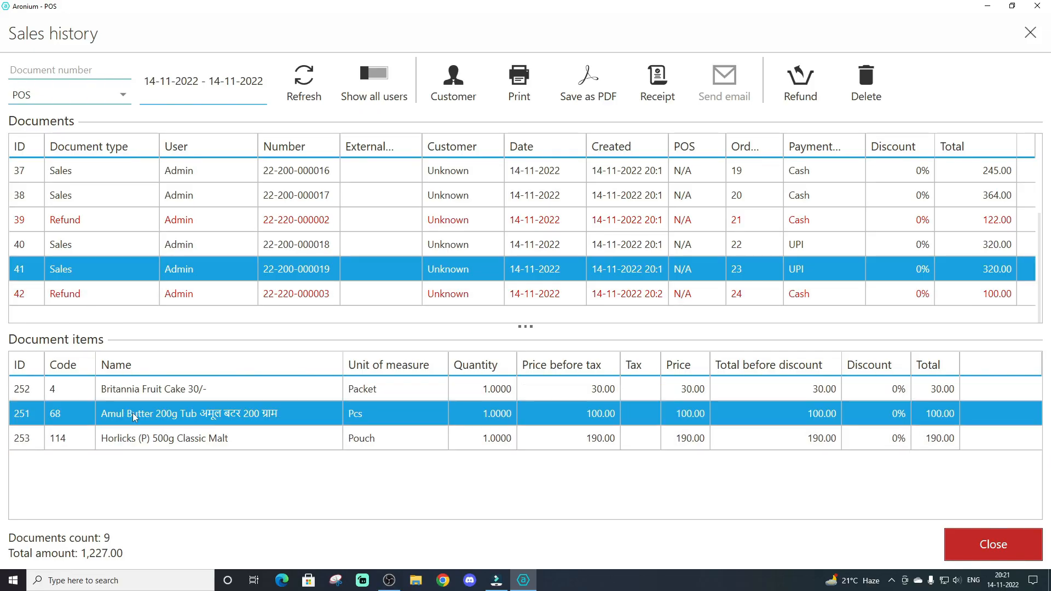
pyautogui.click(186, 299)
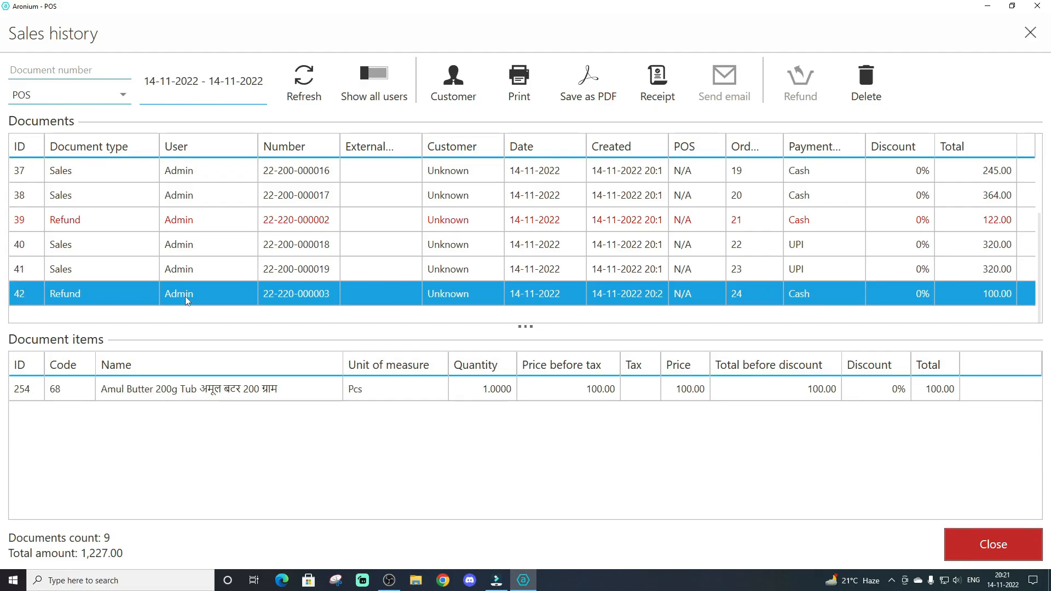
pyautogui.click(114, 392)
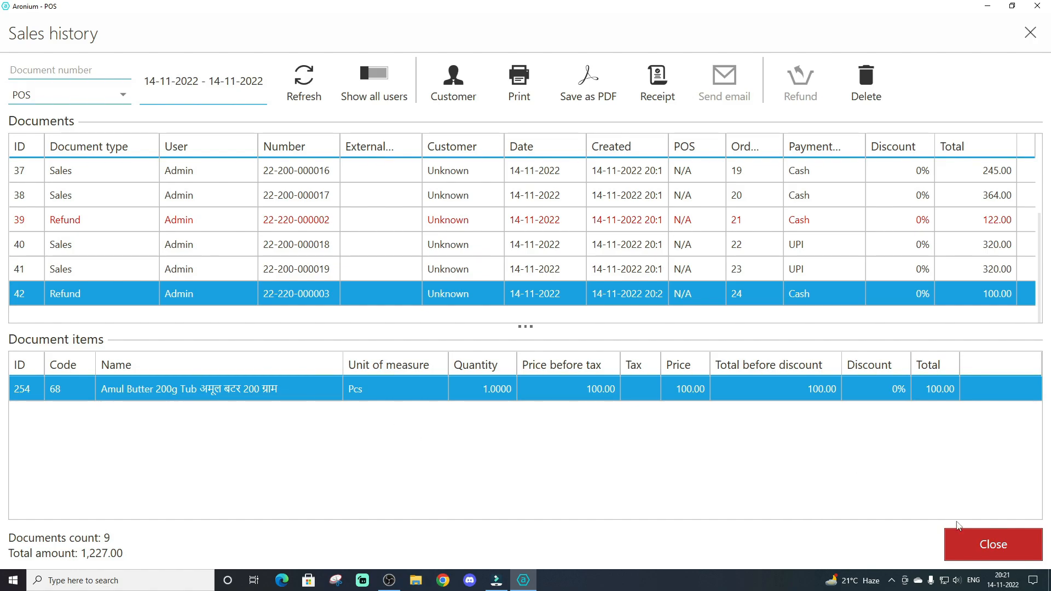
pyautogui.click(979, 553)
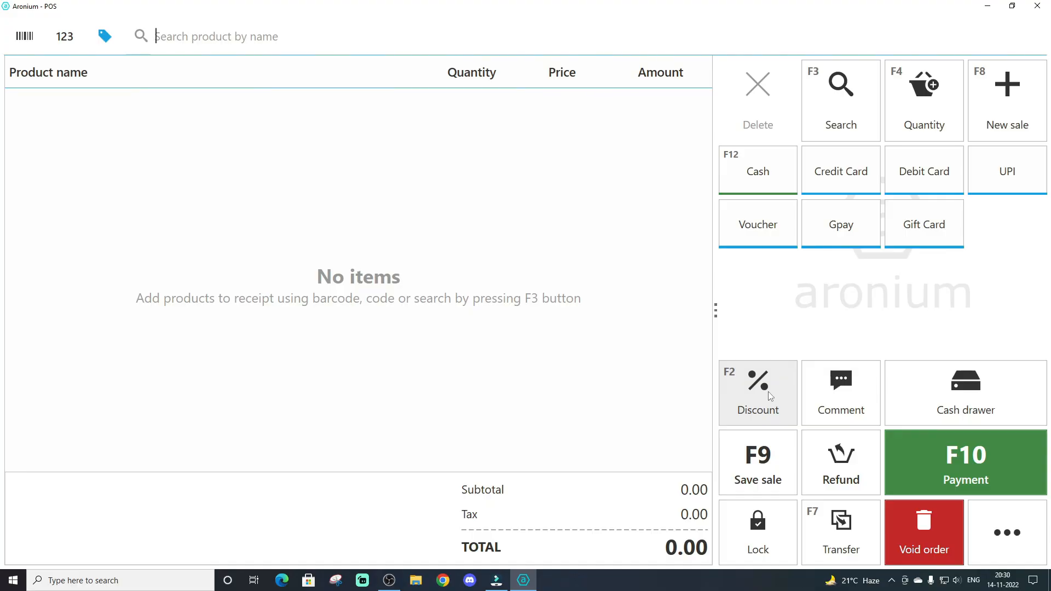
# Open the database settings and enable auto backup
pyautogui.click(1006, 534)
pyautogui.click(860, 537)
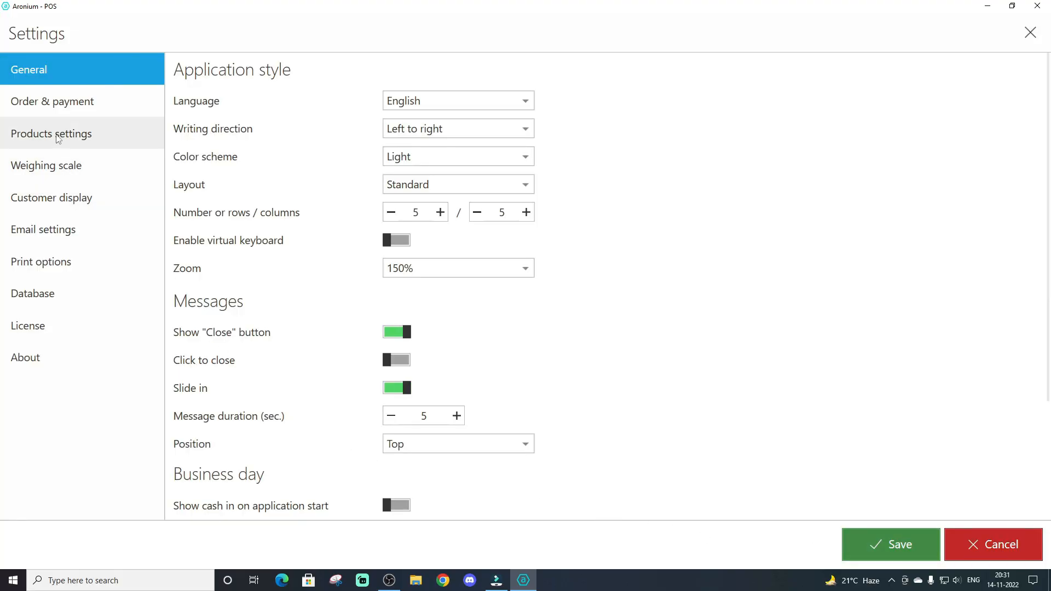
pyautogui.click(40, 299)
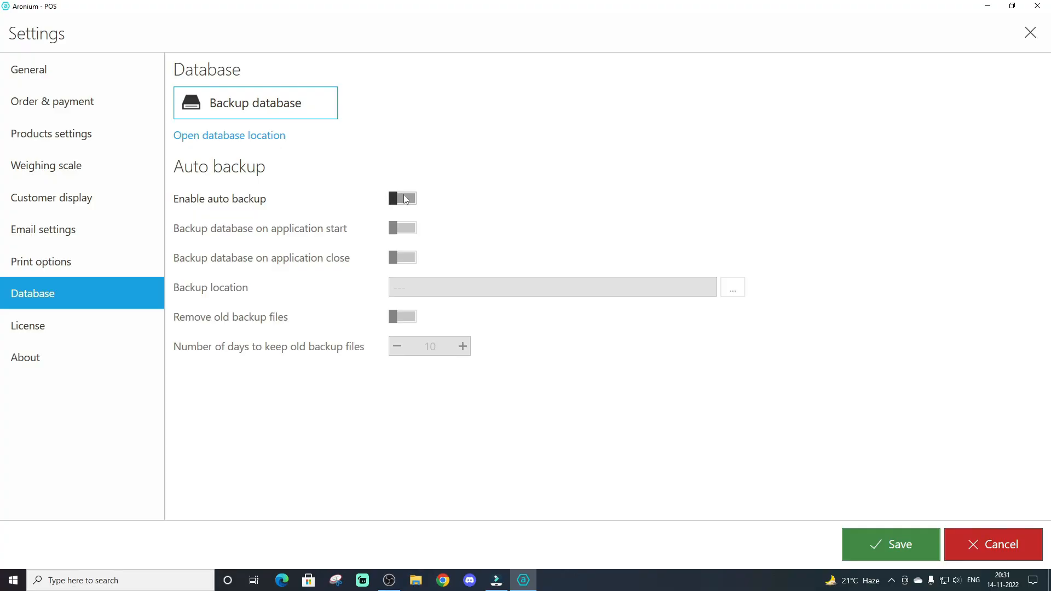
pyautogui.click(406, 199)
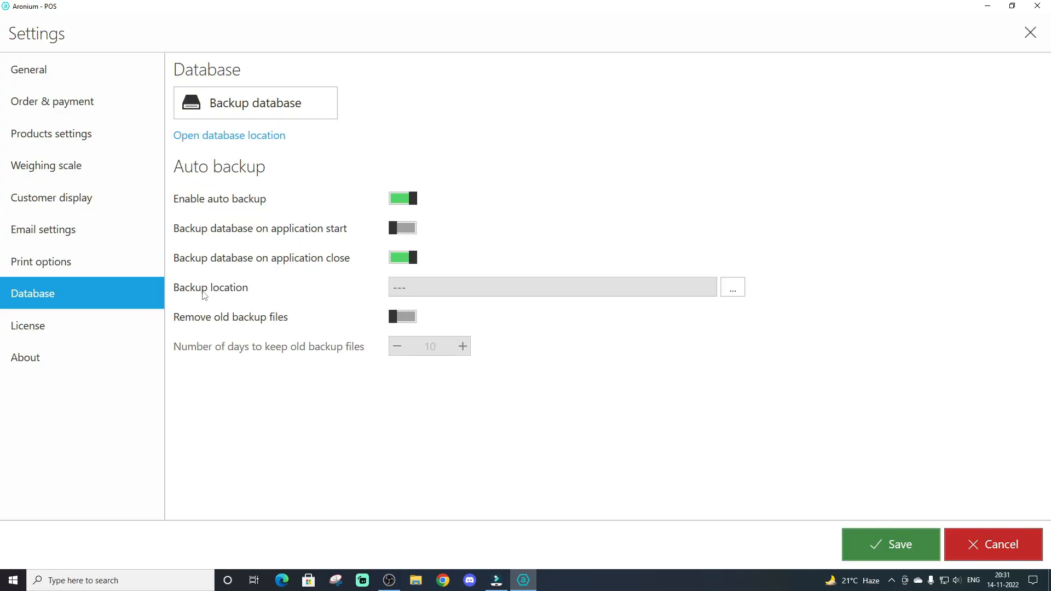
# Set the auto backup location to the S.P Backup folder in OneDrive and enable removal of old backup files
pyautogui.click(608, 294)
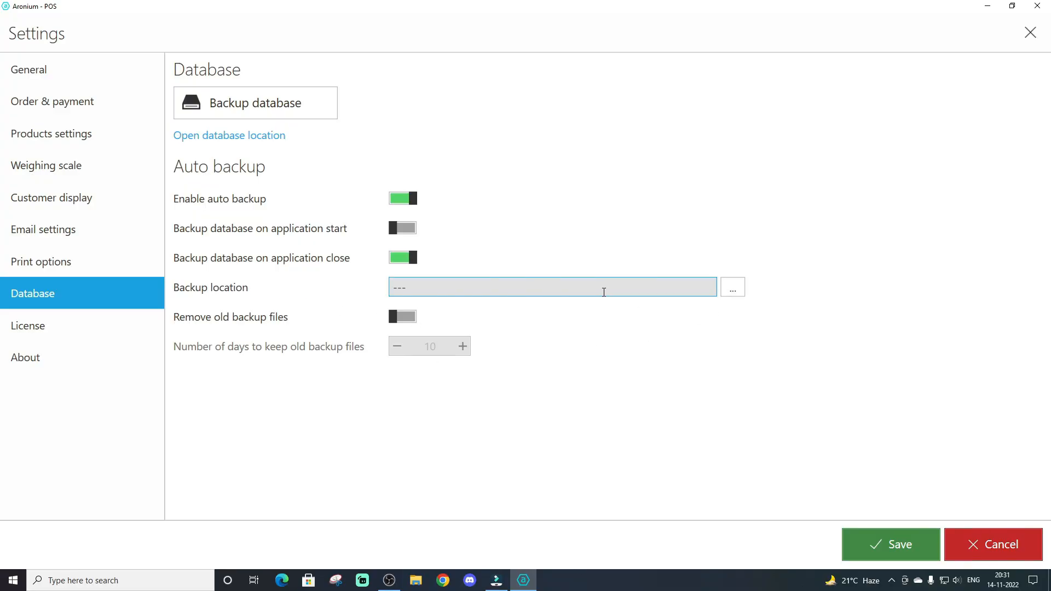
pyautogui.click(733, 289)
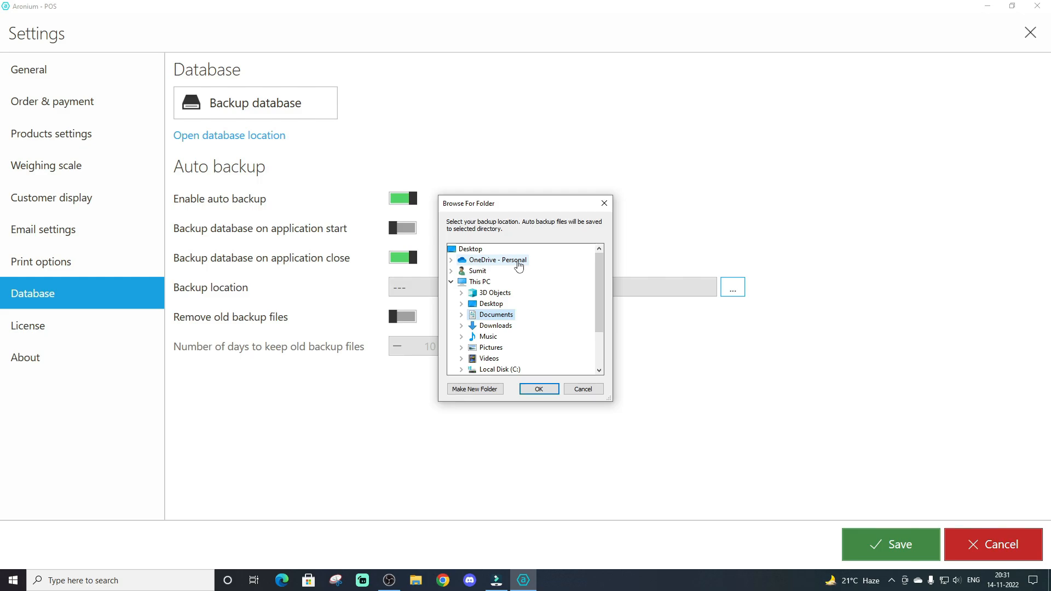
pyautogui.moveTo(520, 206); pyautogui.dragTo(614, 83)
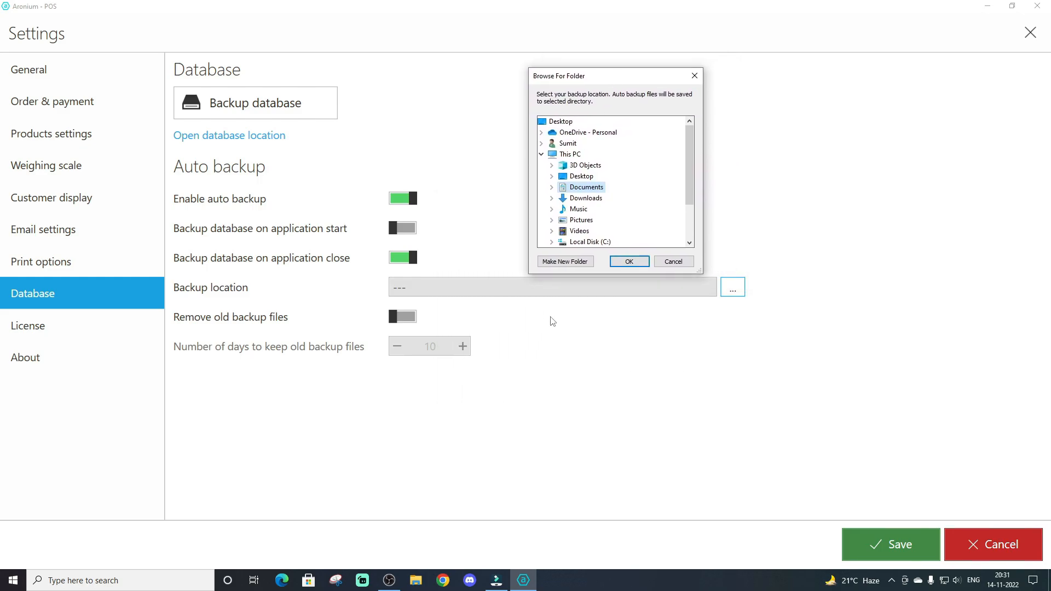
pyautogui.moveTo(603, 78); pyautogui.dragTo(557, 180)
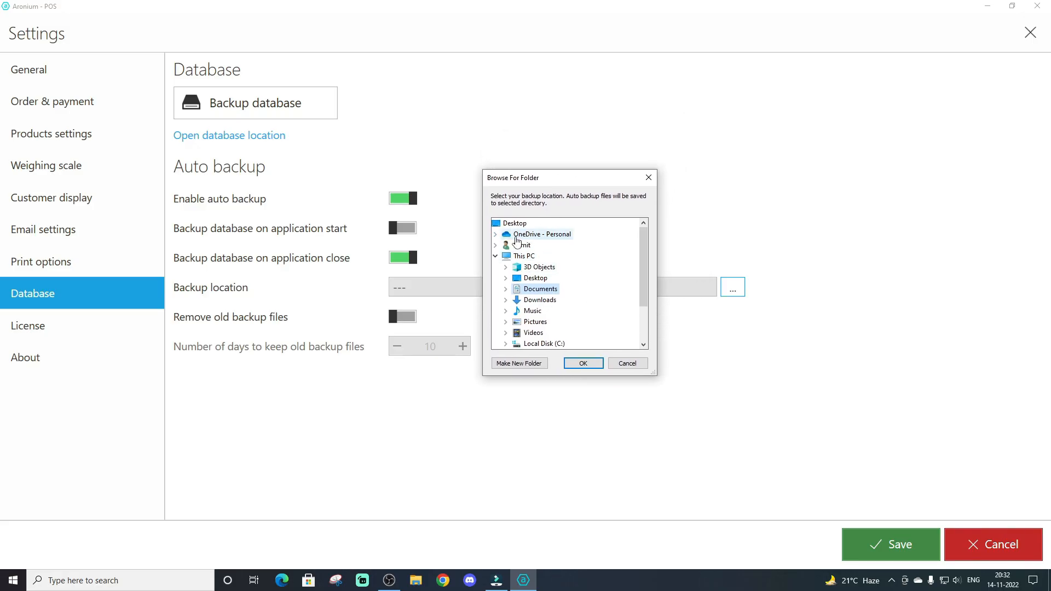
pyautogui.doubleClick(539, 237)
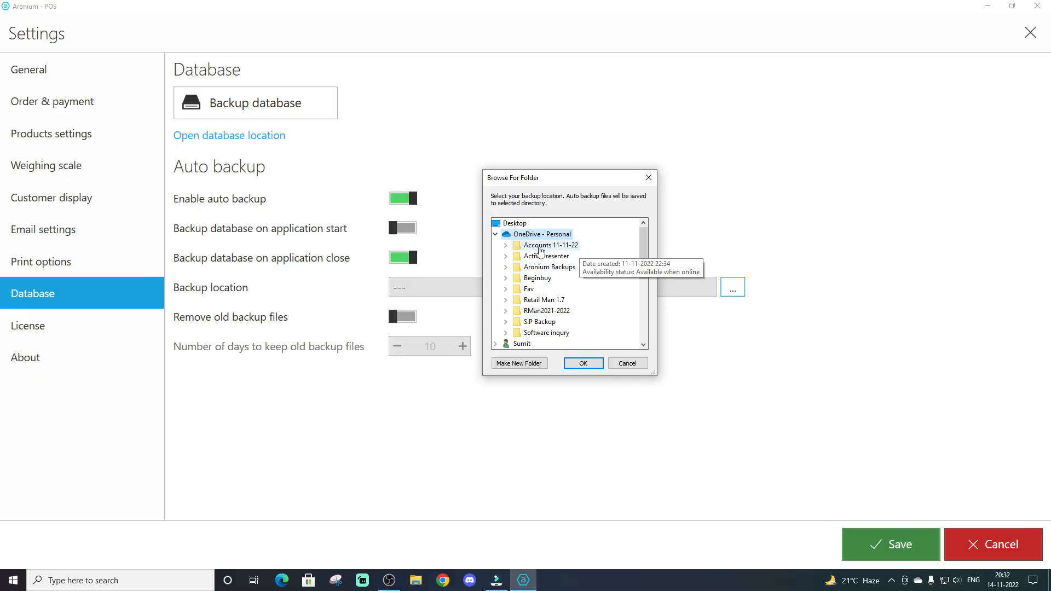
pyautogui.click(539, 323)
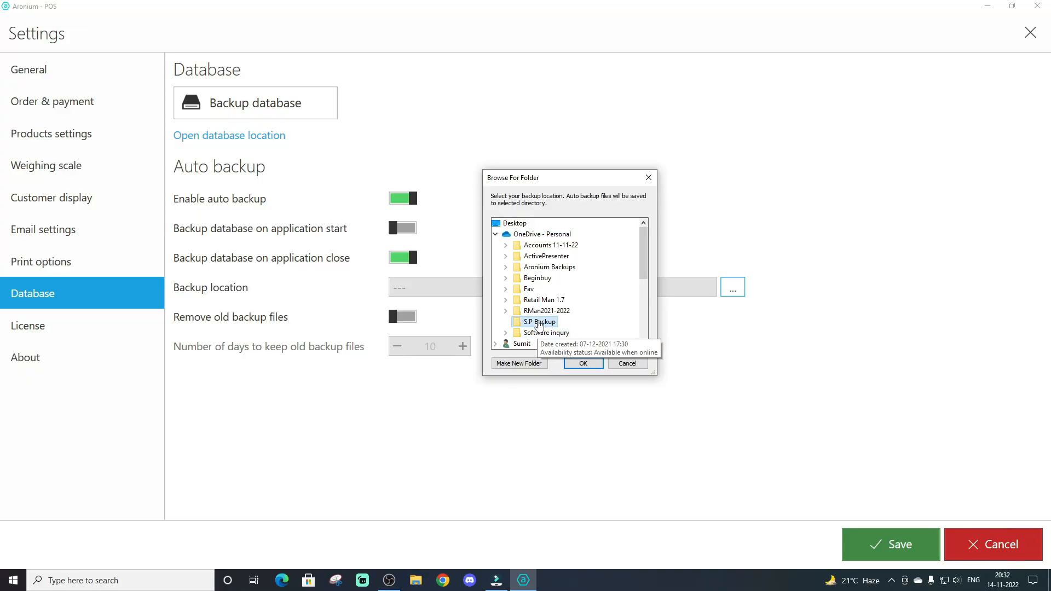
pyautogui.click(583, 363)
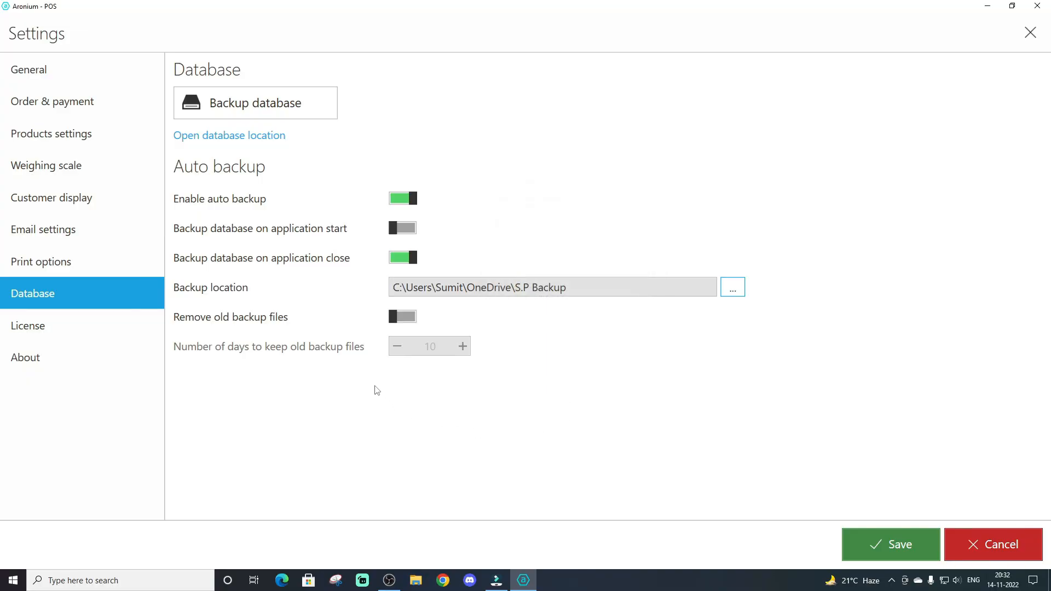
pyautogui.click(407, 322)
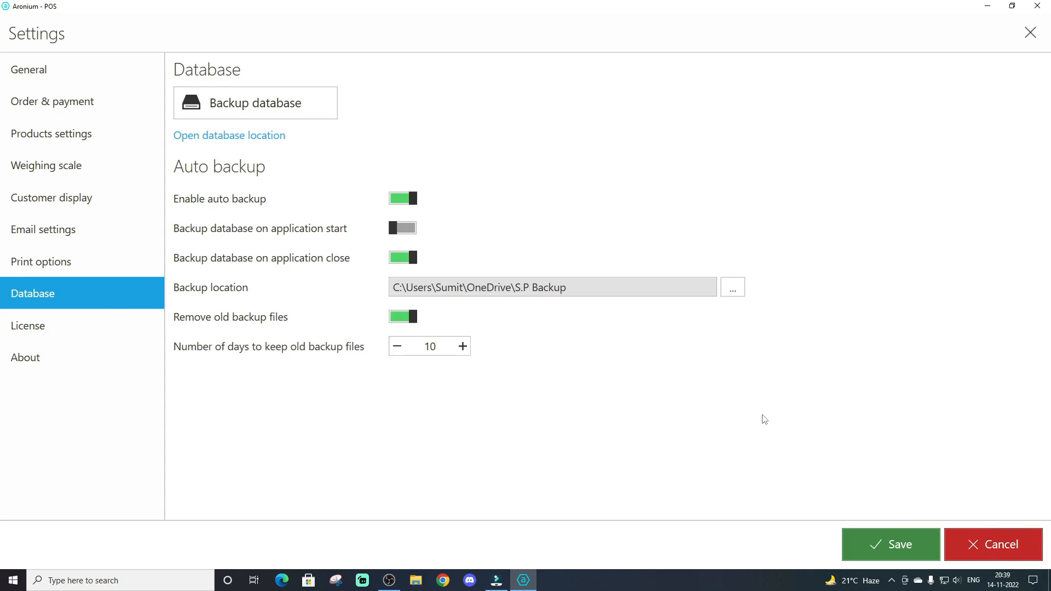
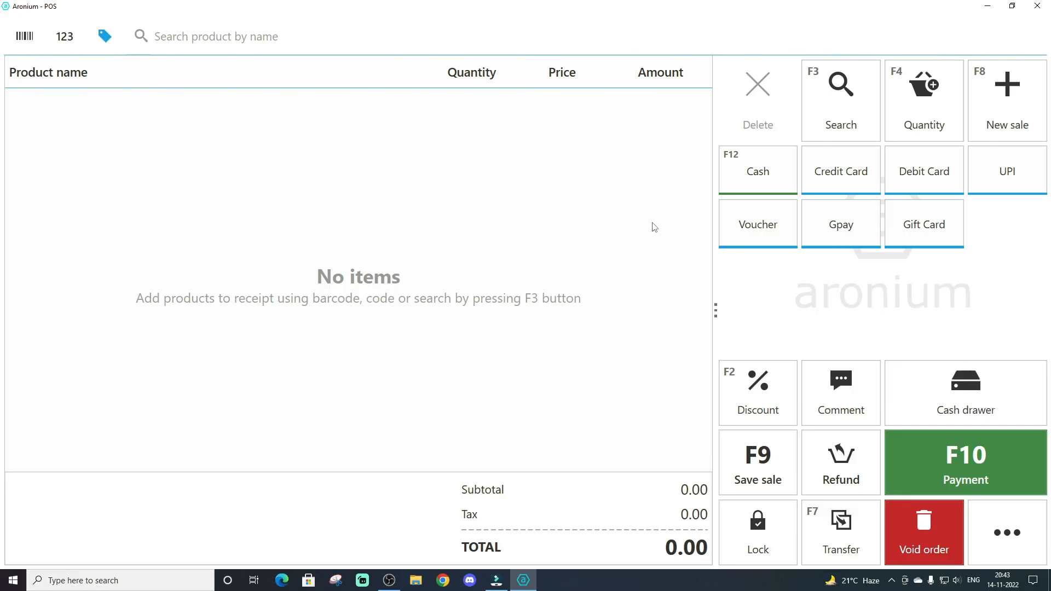
# Find the Moong Dal (Grade-1) product in product management and open it for editing
pyautogui.write('moon')
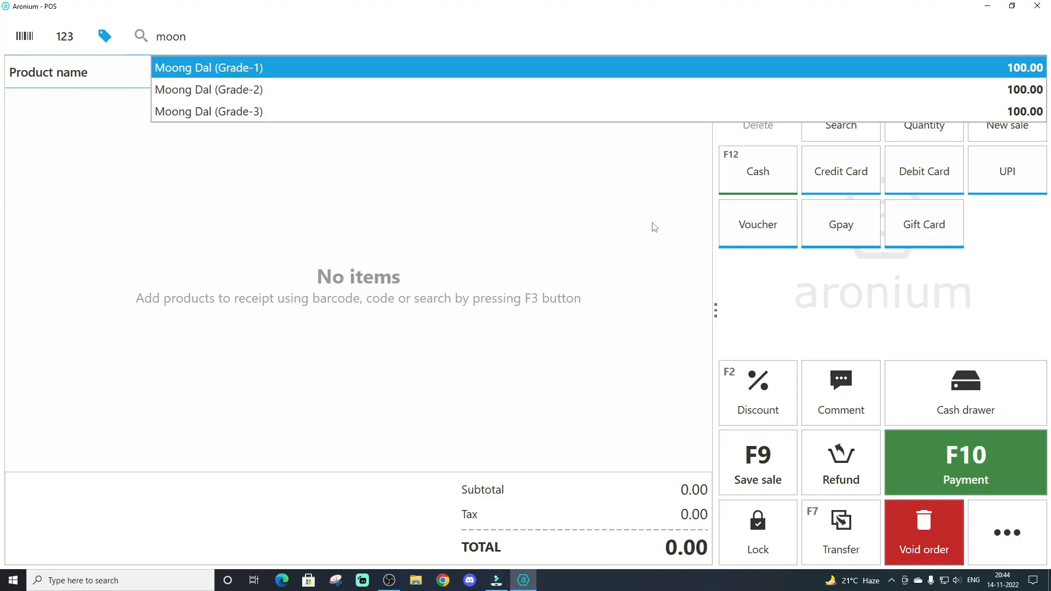
pyautogui.press('Escape')
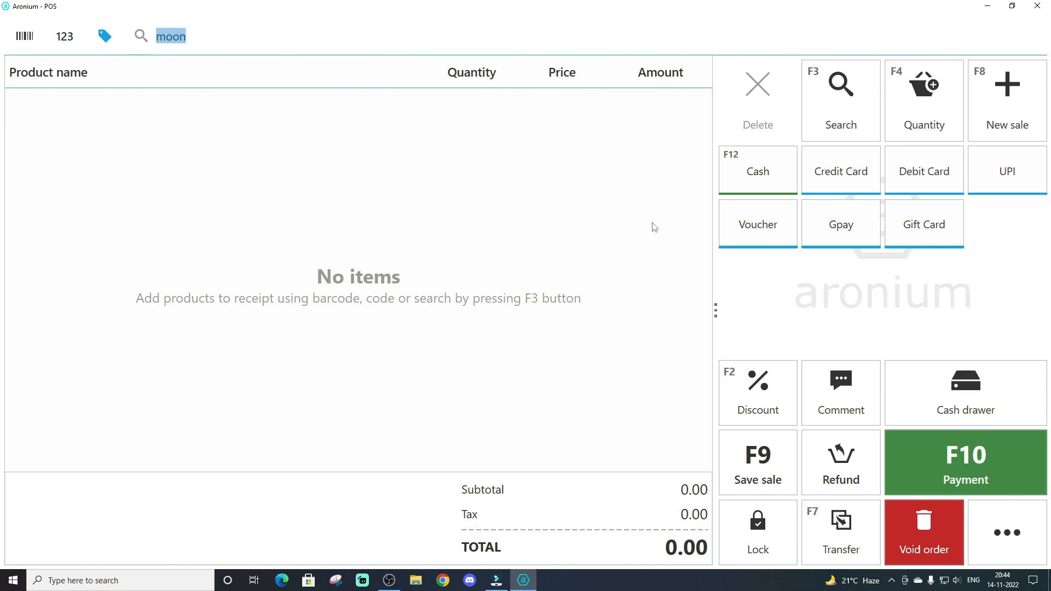
pyautogui.click(1007, 532)
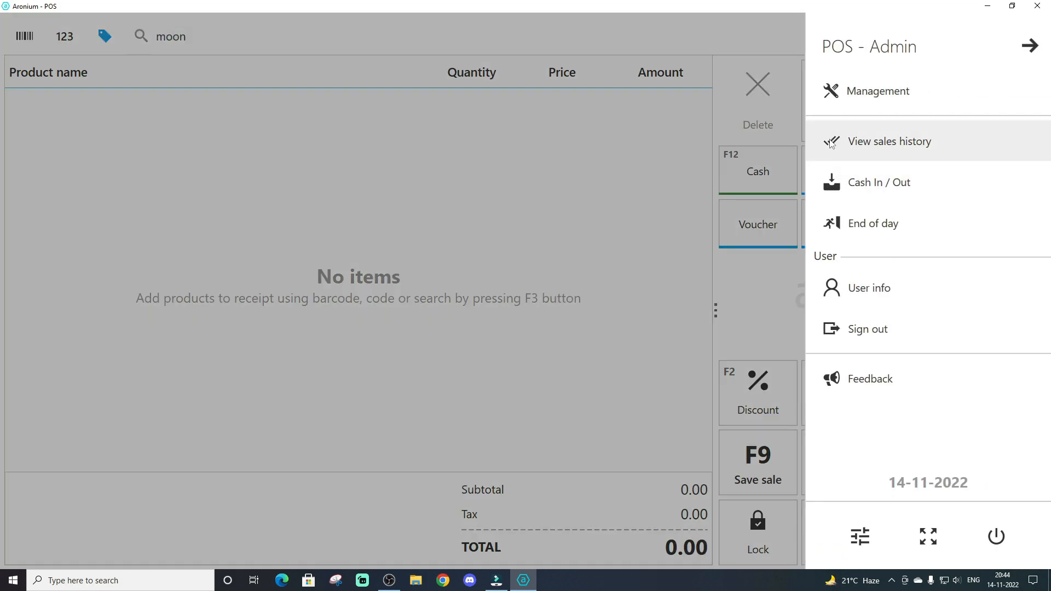
pyautogui.click(855, 97)
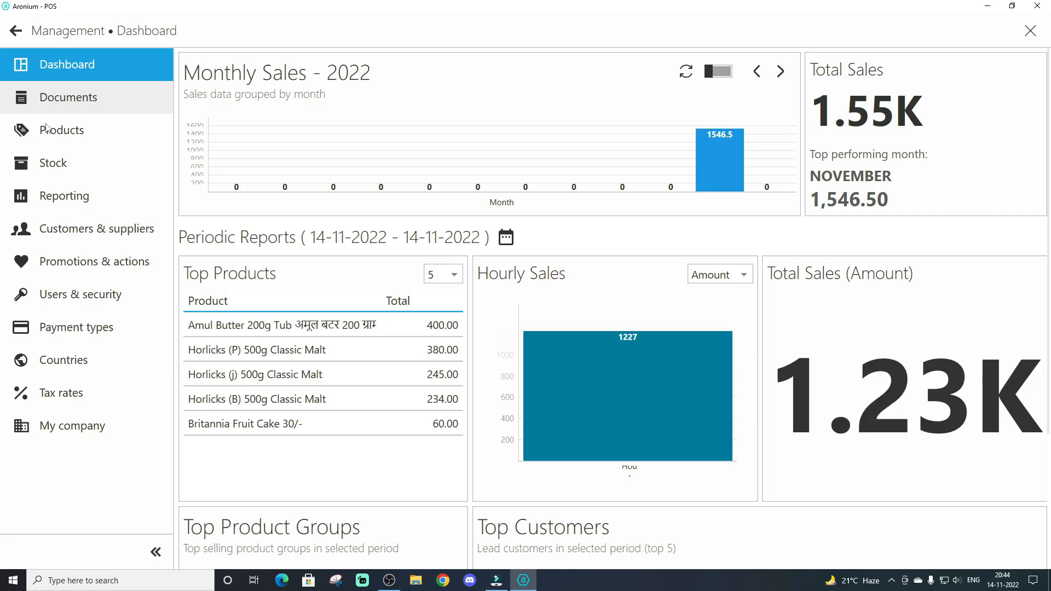
pyautogui.click(60, 136)
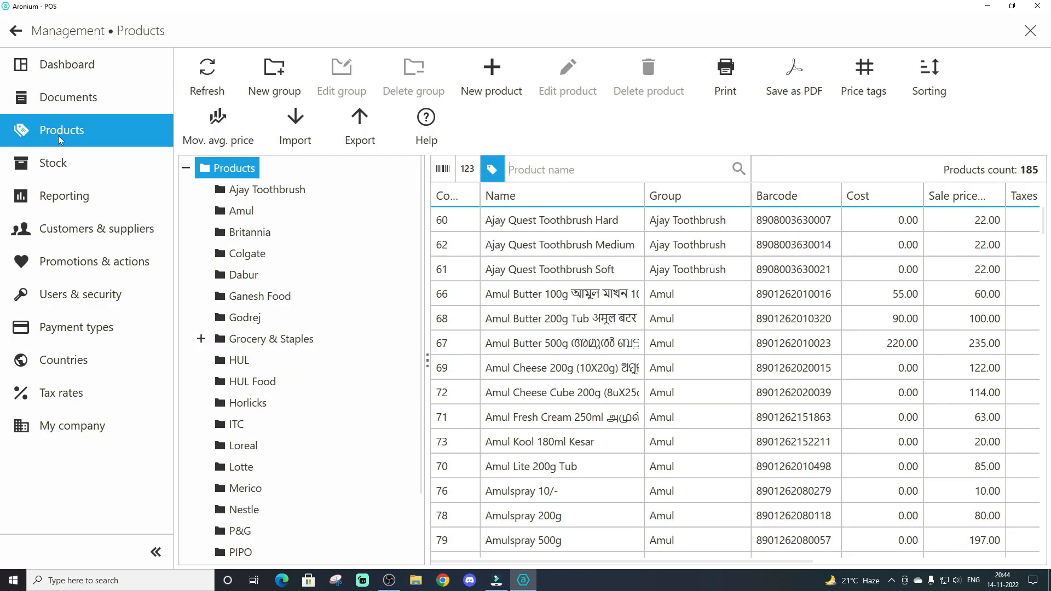
pyautogui.click(588, 168)
pyautogui.write('moo')
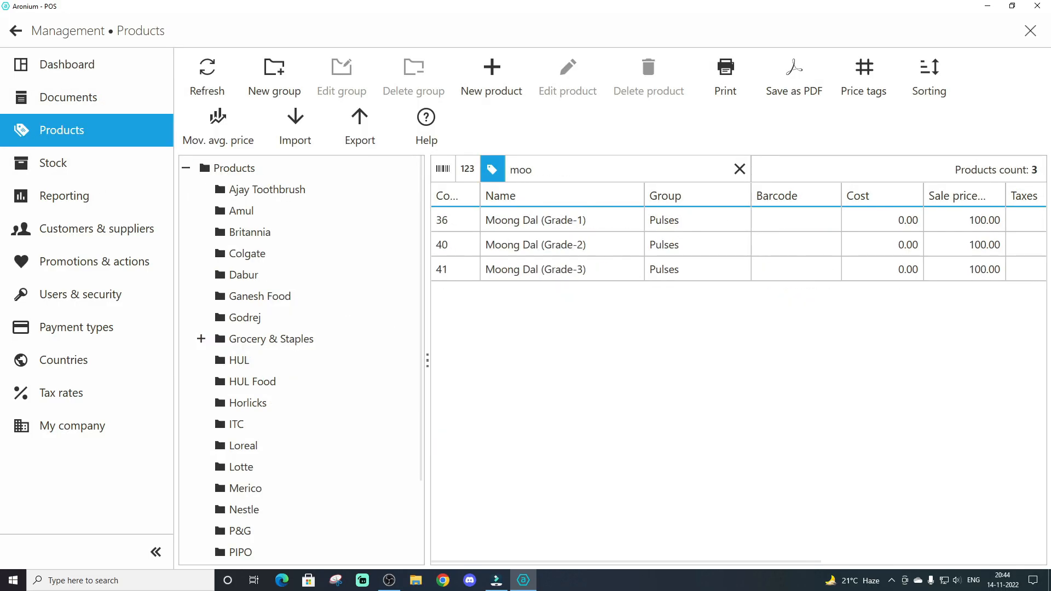
pyautogui.doubleClick(515, 225)
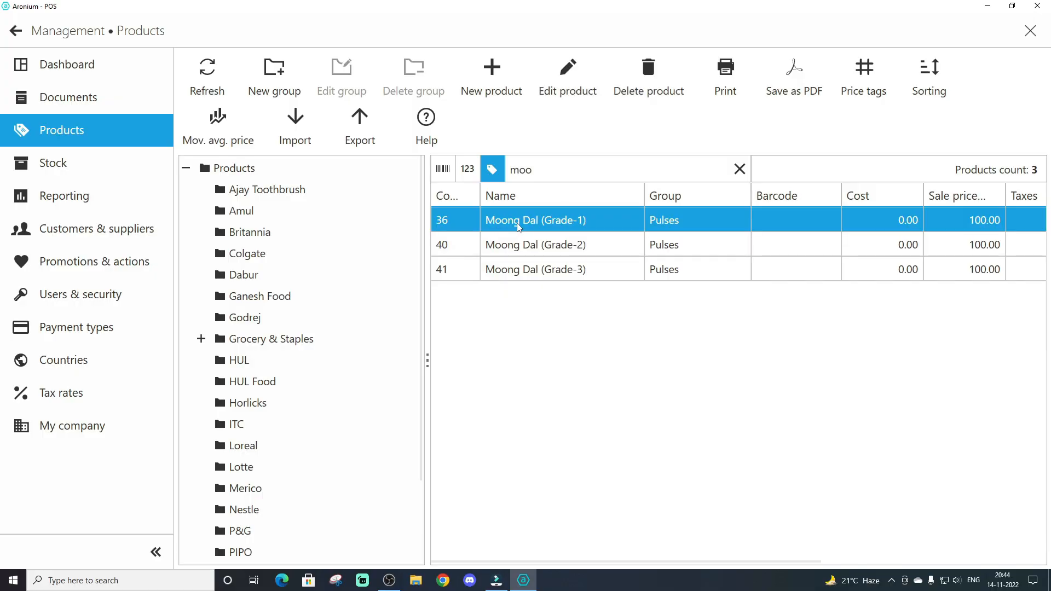
pyautogui.scroll(-2, 799, 410)
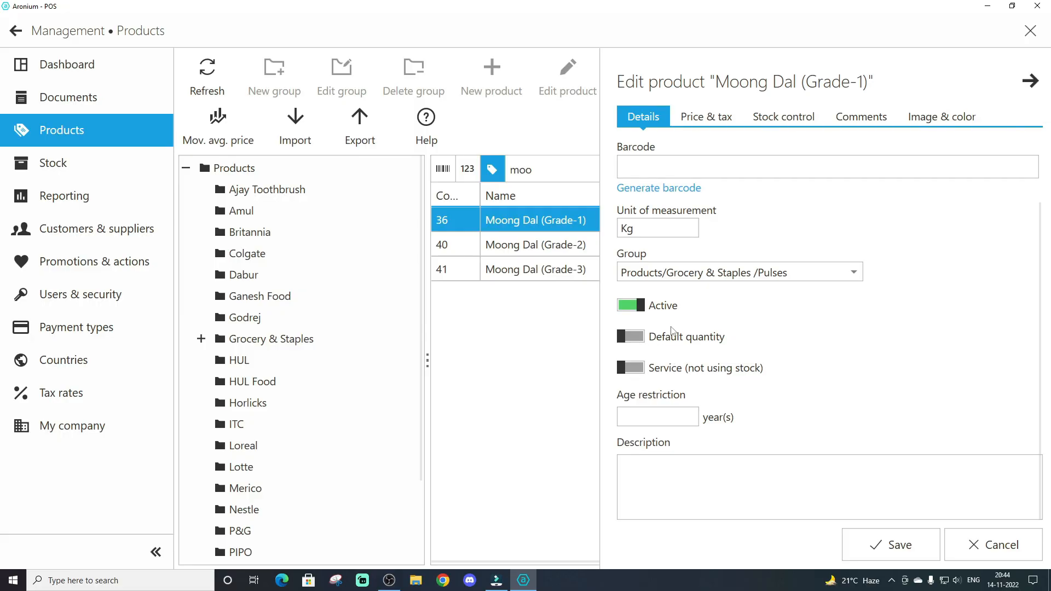
# Allow price changes for Moong Dal (Grade-1) and save the product
pyautogui.click(716, 124)
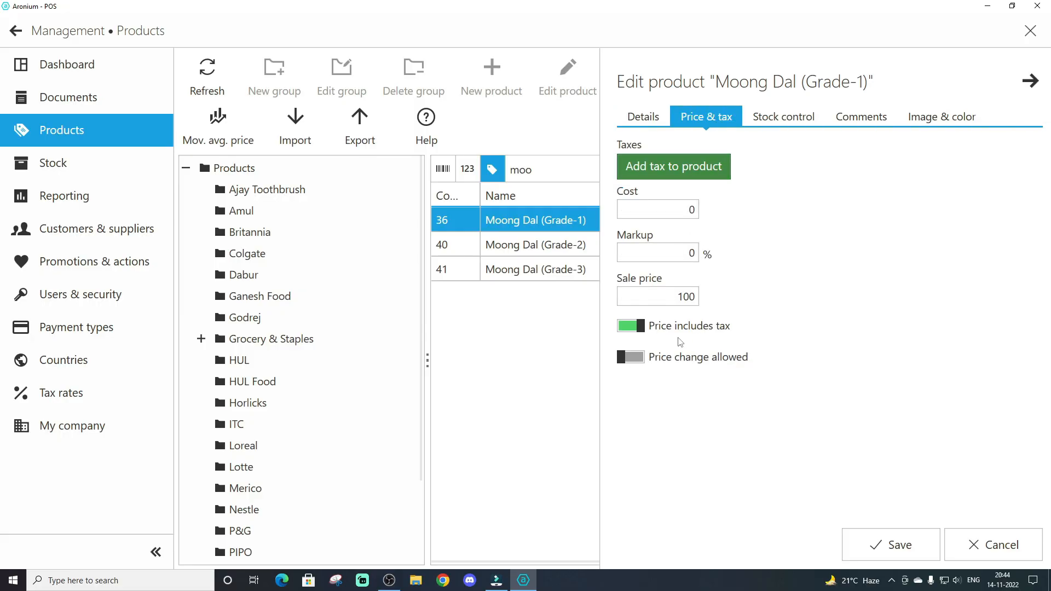
pyautogui.click(639, 360)
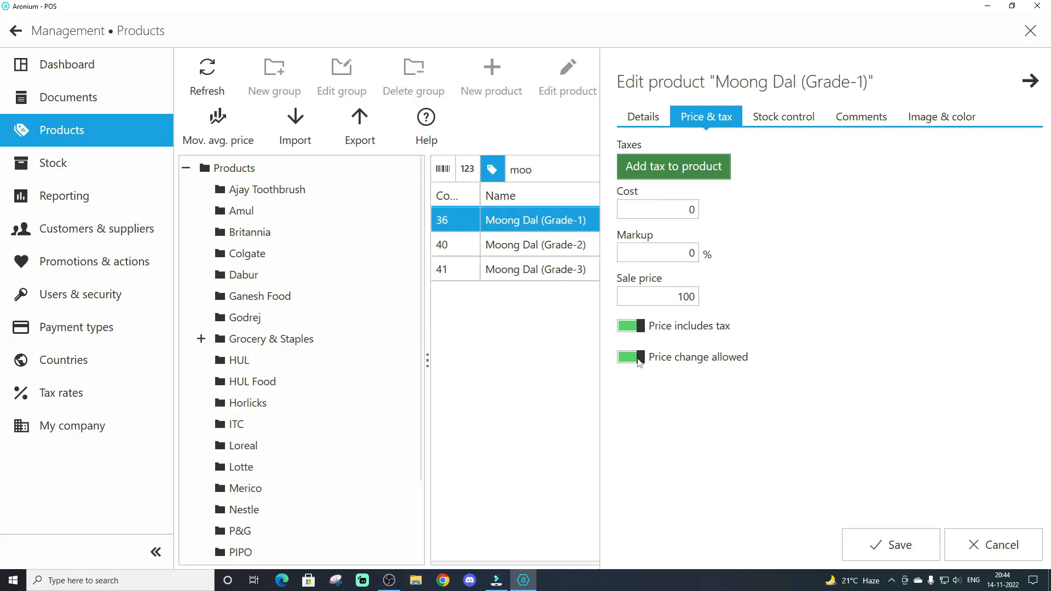
pyautogui.click(645, 117)
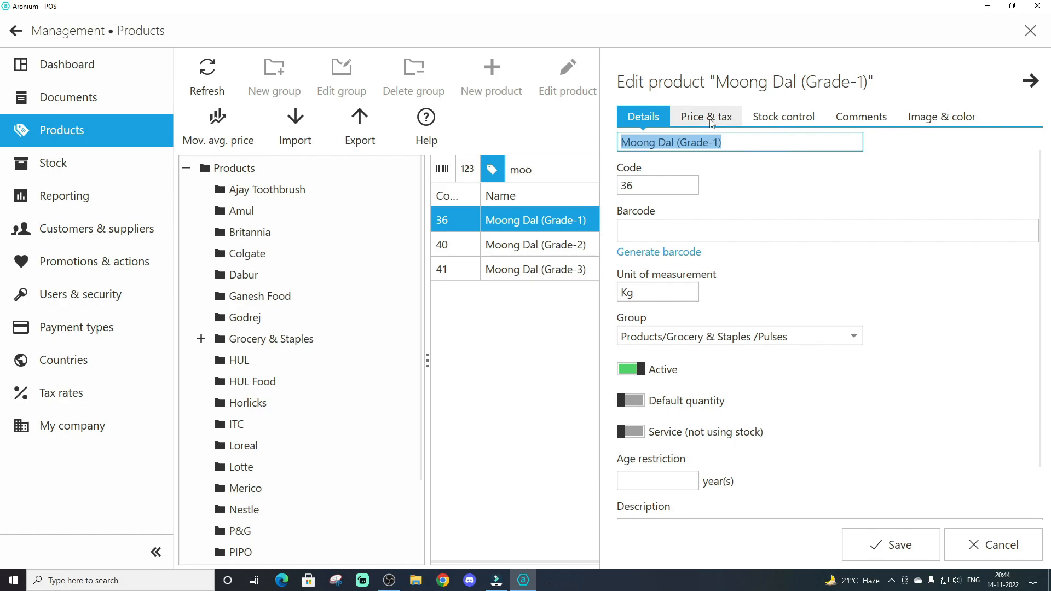
pyautogui.click(706, 117)
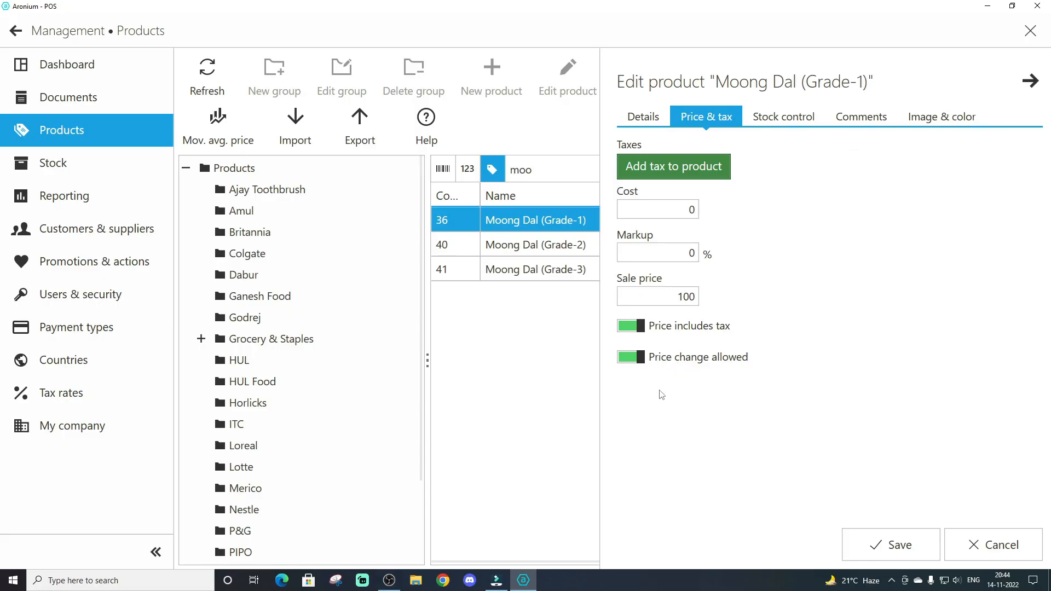
pyautogui.click(890, 544)
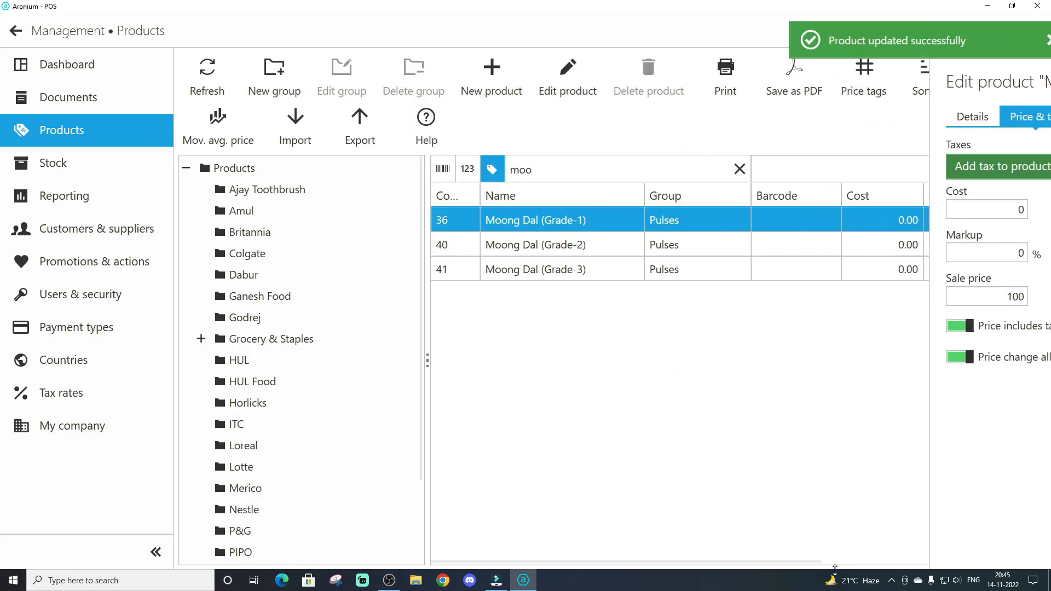
# Return to the sales screen and add Moong Dal (Grade-1) to the sale at a price of 150
pyautogui.click(17, 33)
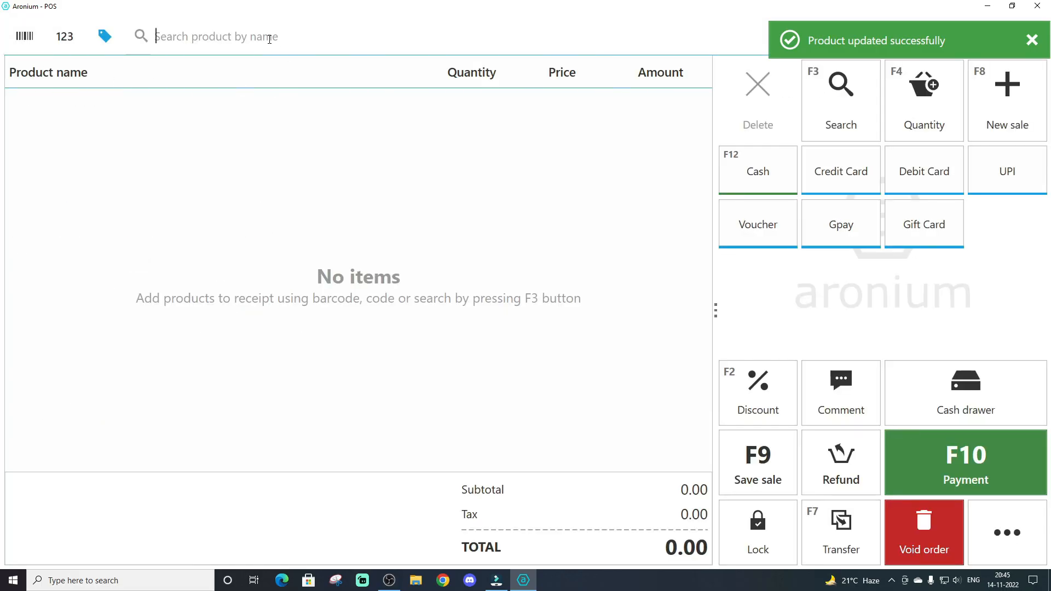
pyautogui.write('moon')
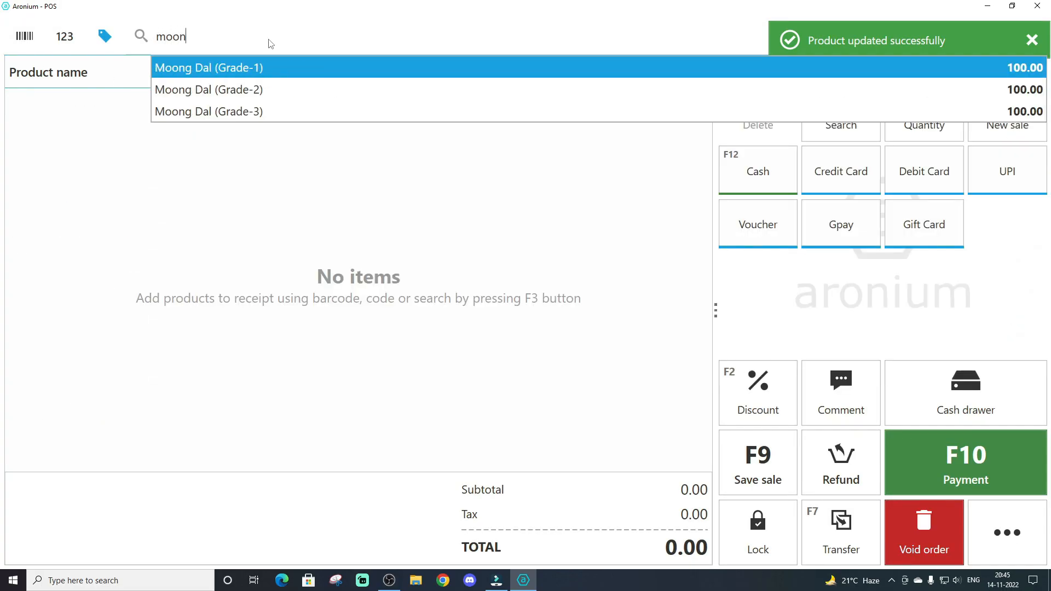
pyautogui.press('Return')
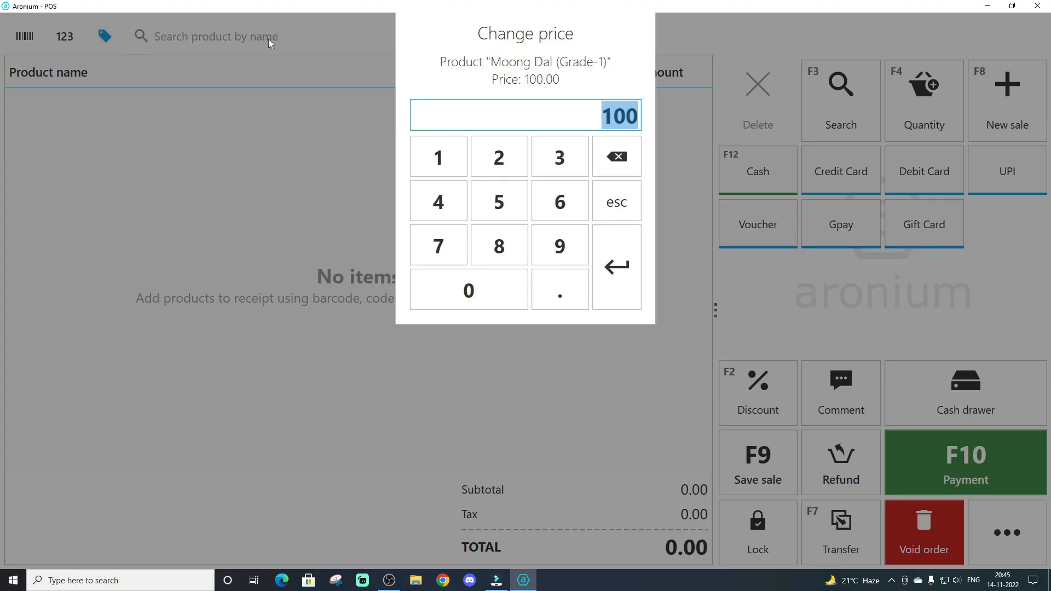
pyautogui.write('150')
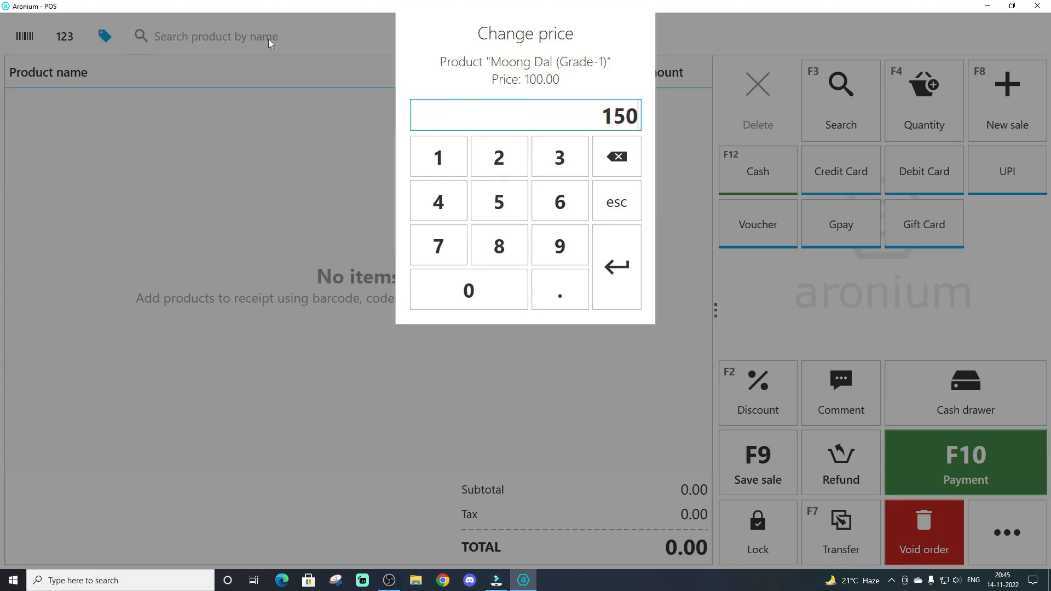
pyautogui.press('Return')
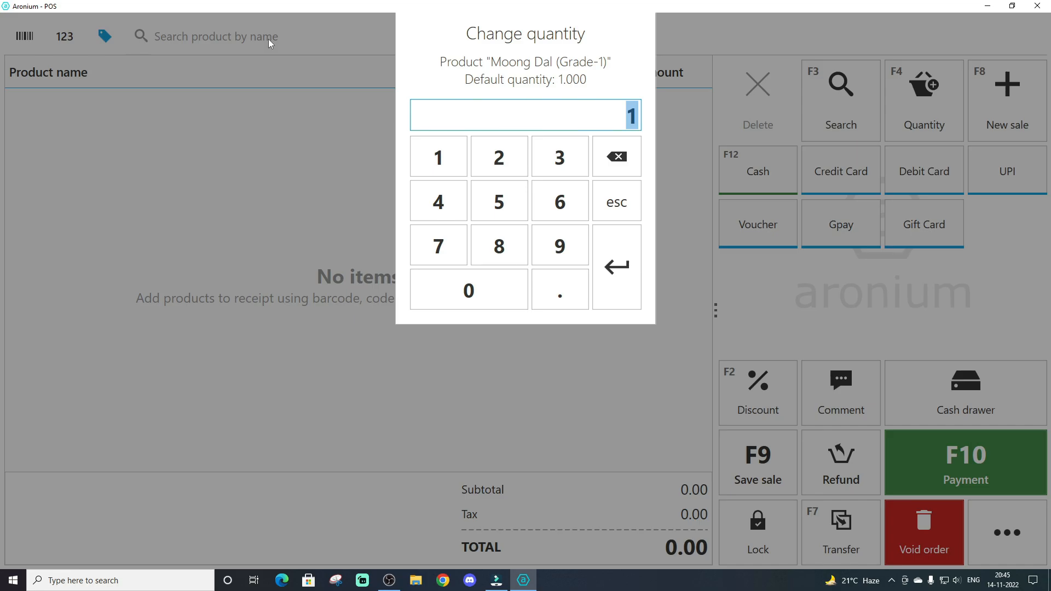
# Set the quantity of Moong Dal (Grade-1) to .500 and confirm the item
pyautogui.press('BackSpace')
pyautogui.write('.5')
pyautogui.press('BackSpace')
pyautogui.write('25')
pyautogui.press('BackSpace')
pyautogui.press('BackSpace')
pyautogui.write('500')
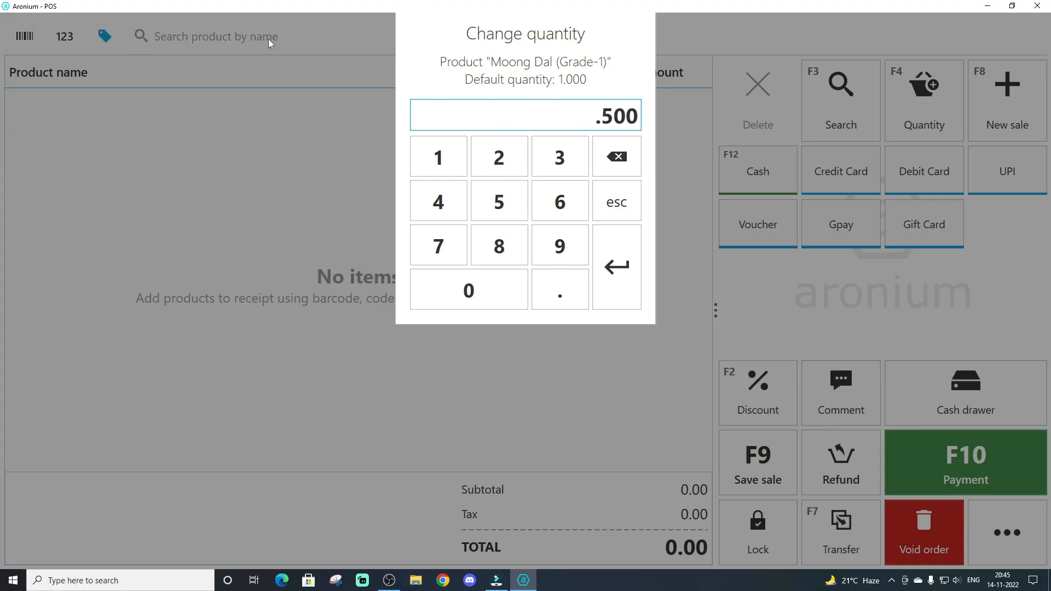
pyautogui.press('Return')
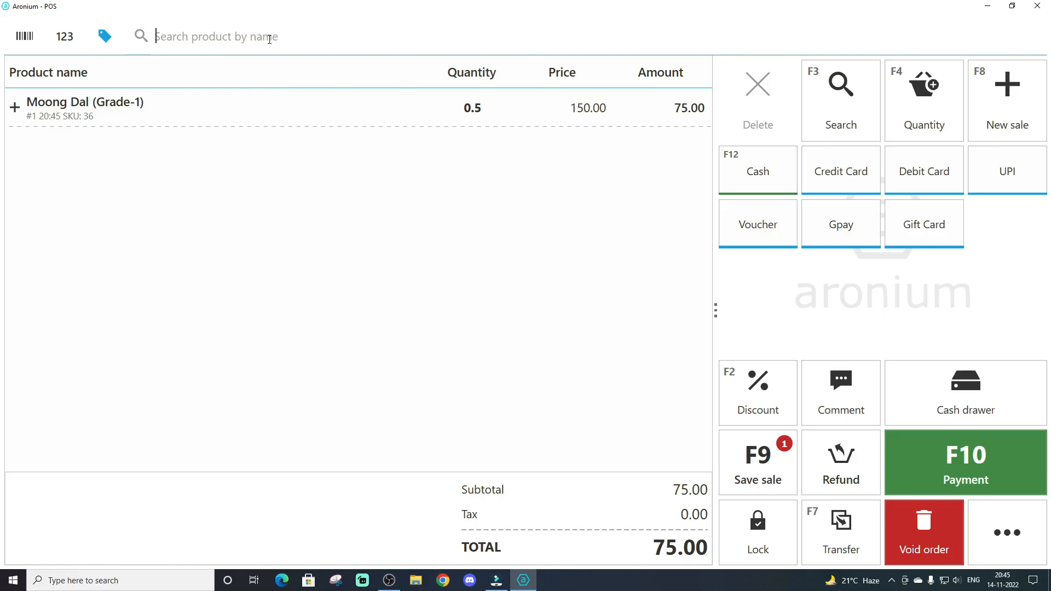
# Apply a 1% cart discount to the current sale
pyautogui.press('F2')
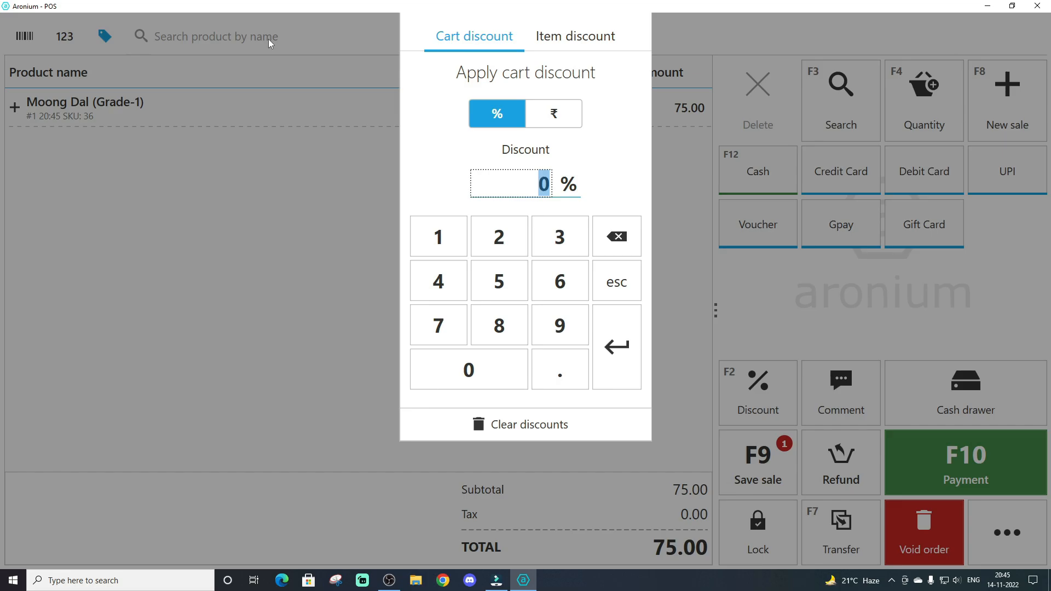
pyautogui.write('1')
pyautogui.press('Return')
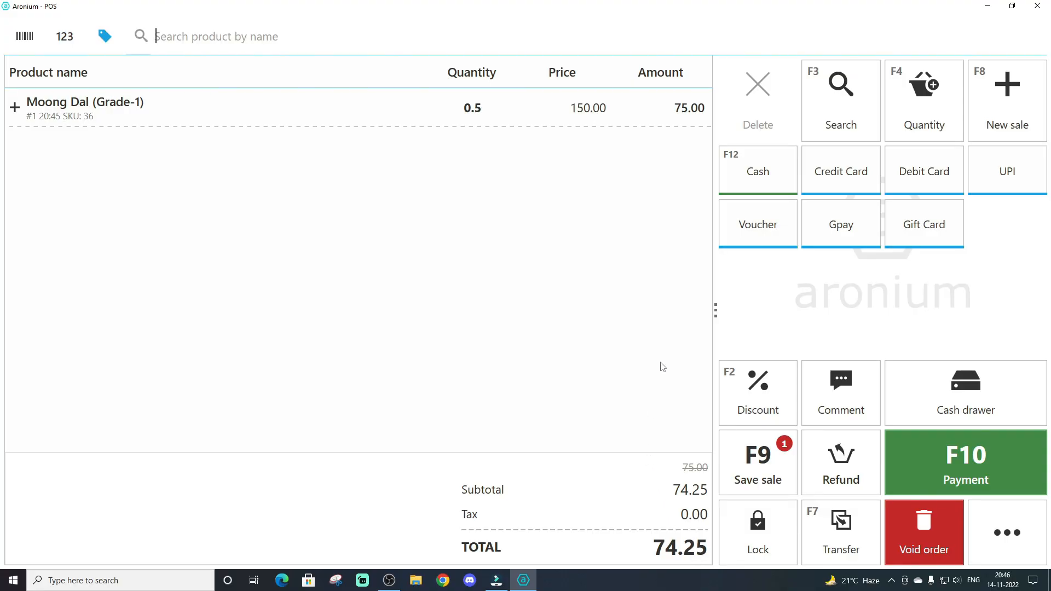
# Complete the sale with a cash payment of 100
pyautogui.press('F10')
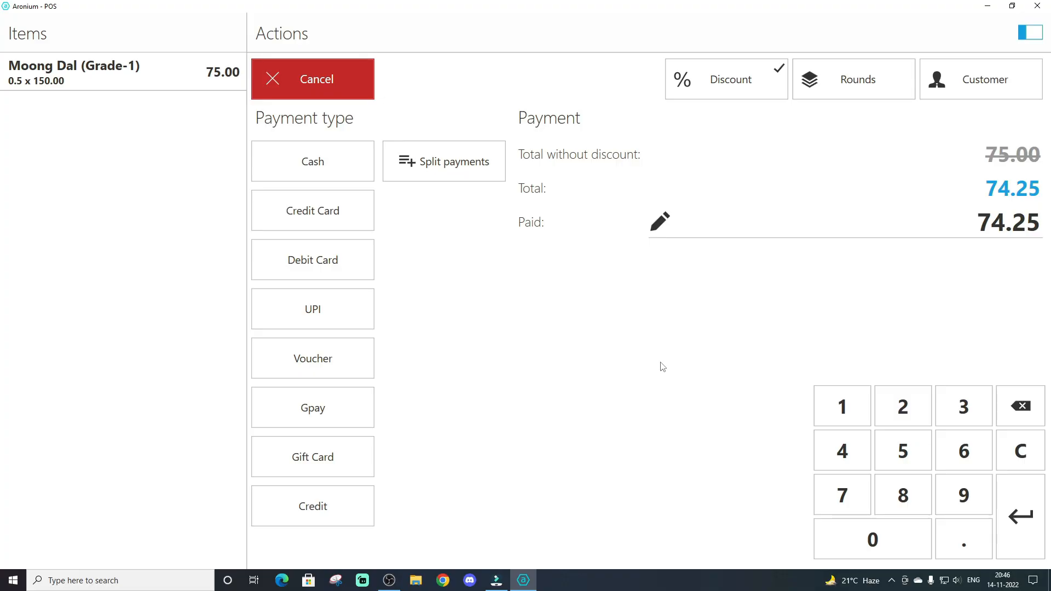
pyautogui.write('100')
pyautogui.press('Return')
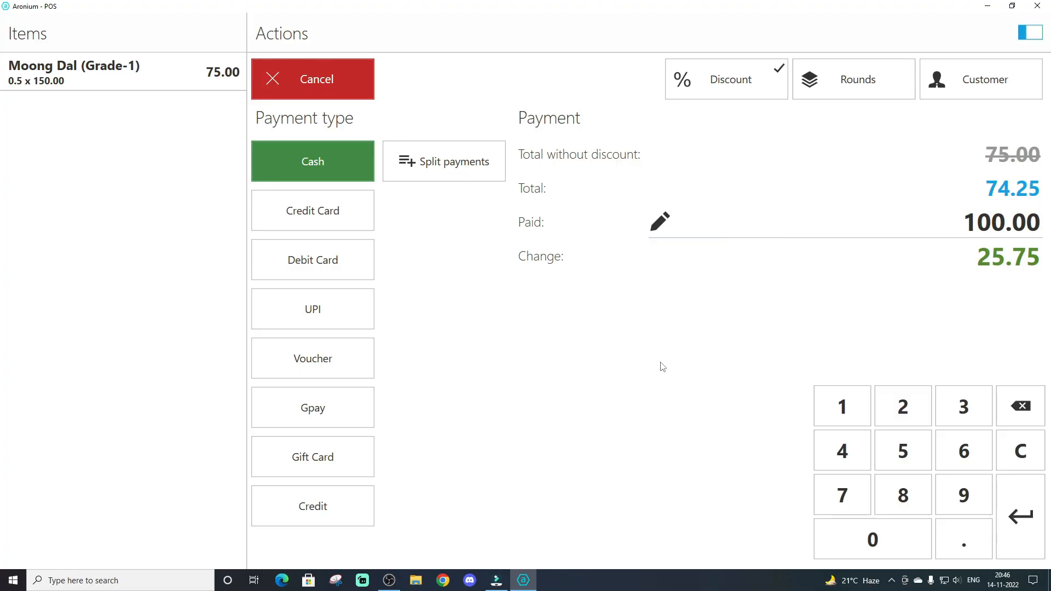
pyautogui.press('Return')
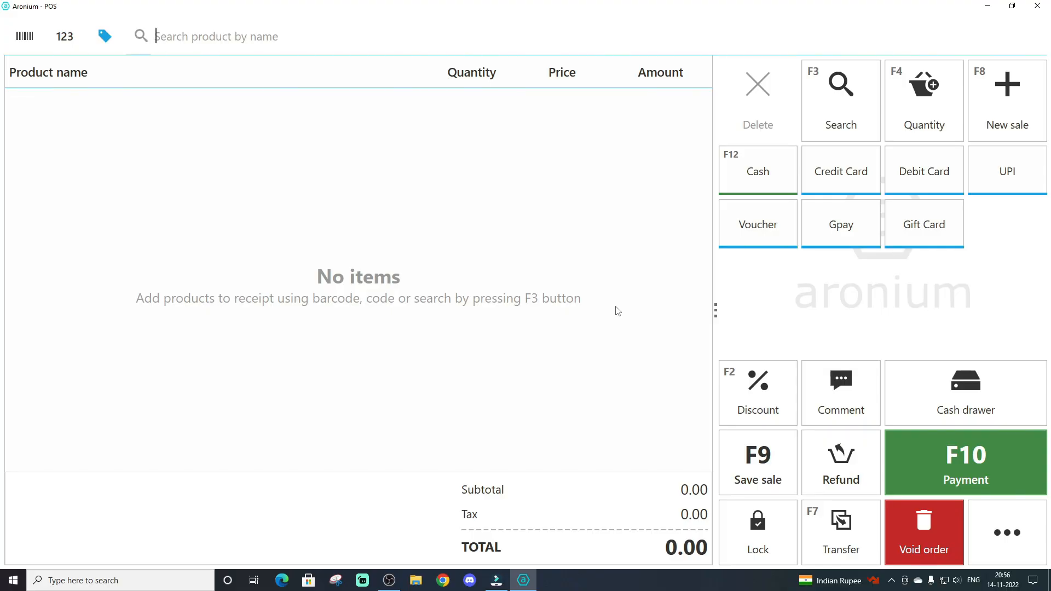
# Switch the product search to barcode and save Barcode as the default search in the order and payment settings
pyautogui.click(29, 36)
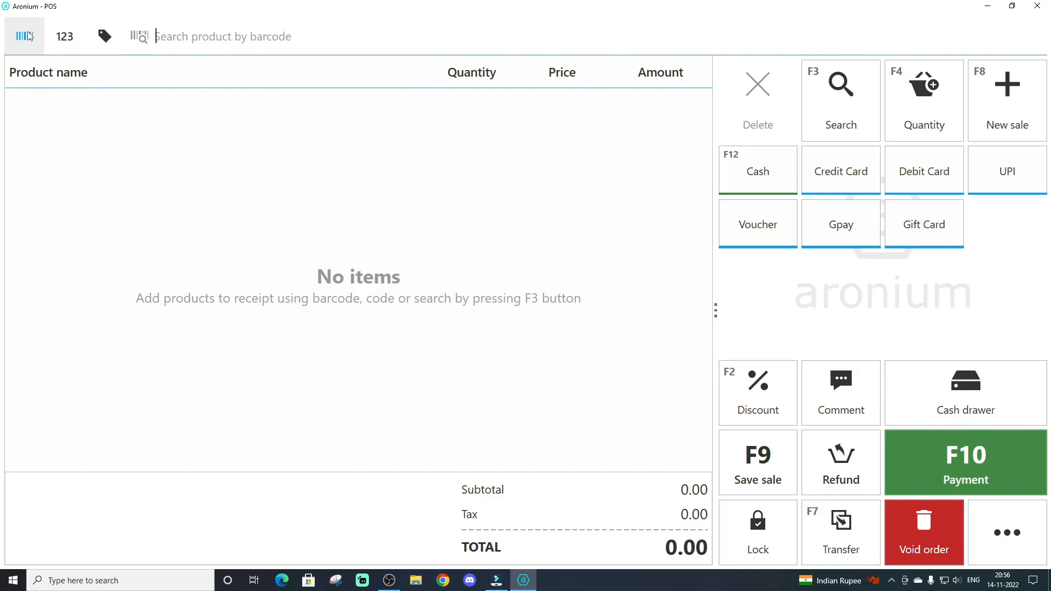
pyautogui.click(1000, 536)
pyautogui.click(861, 536)
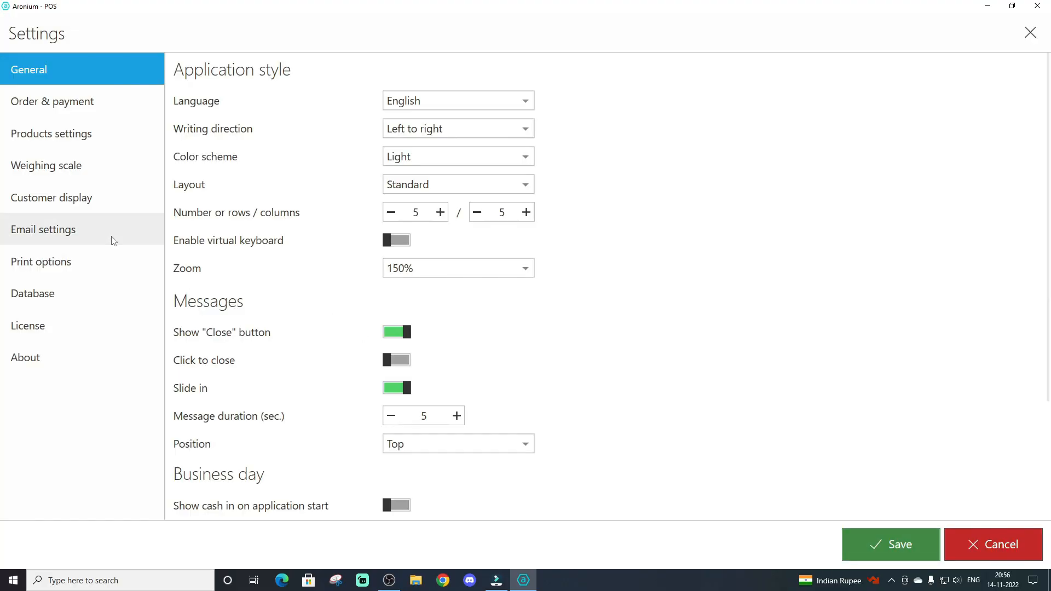
pyautogui.click(35, 110)
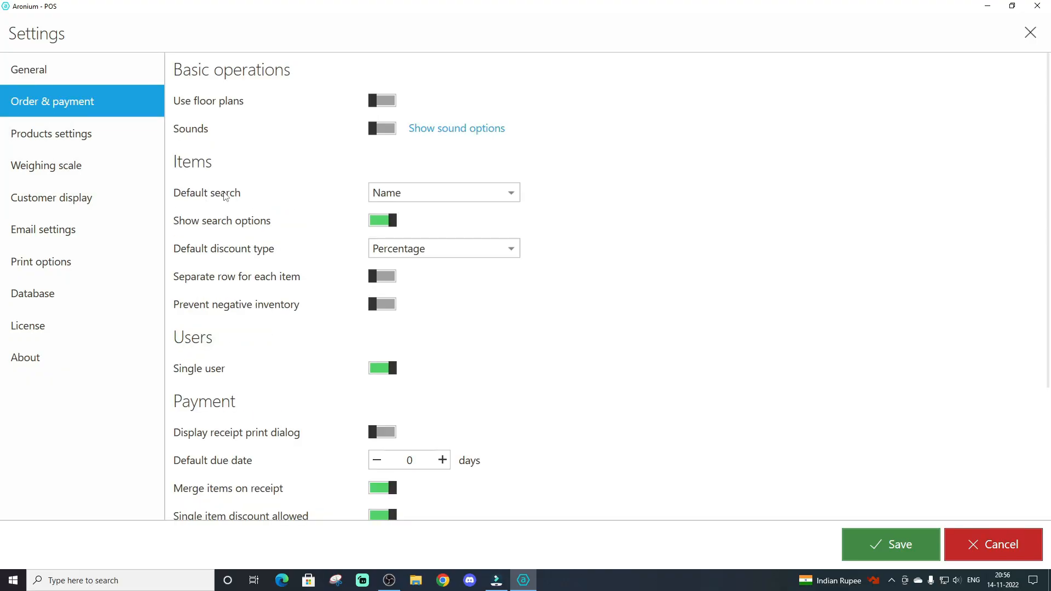
pyautogui.click(379, 197)
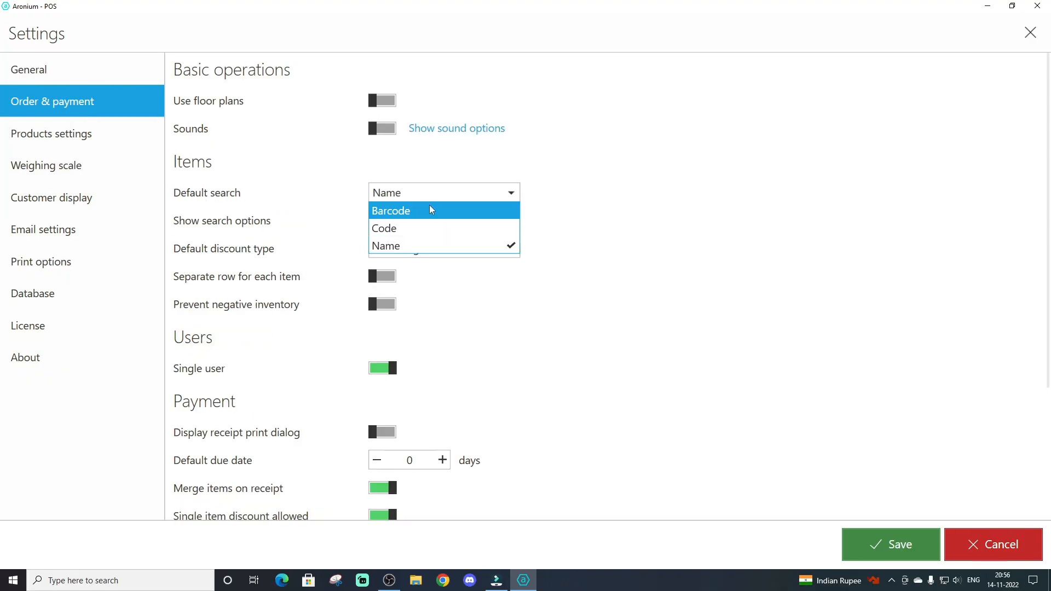
pyautogui.click(430, 209)
pyautogui.click(887, 544)
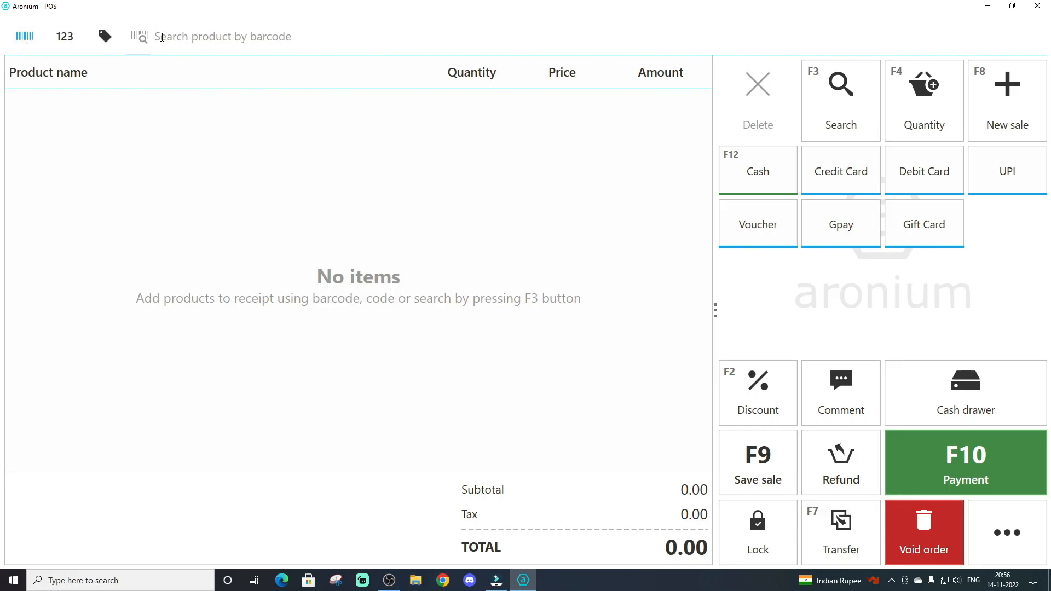
# Open the Amul Butter 200g Tub product for editing in product management
pyautogui.click(998, 534)
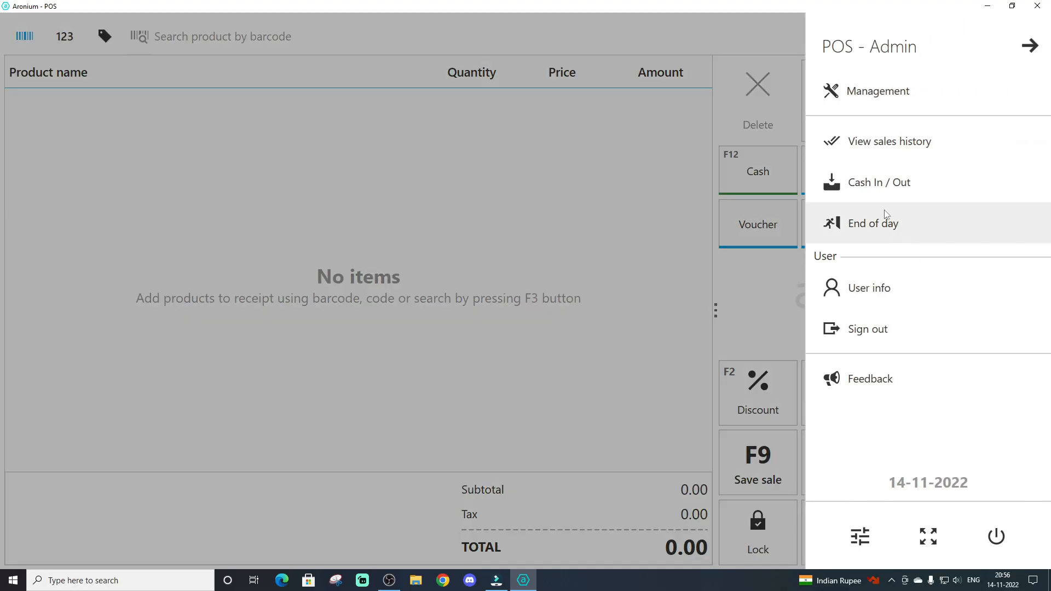
pyautogui.click(862, 93)
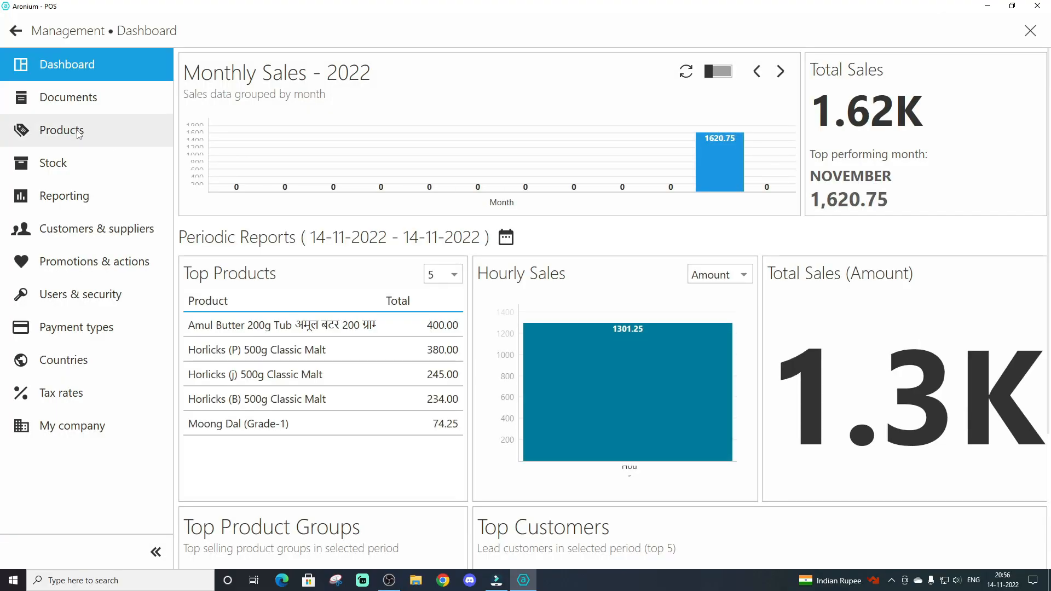
pyautogui.click(112, 143)
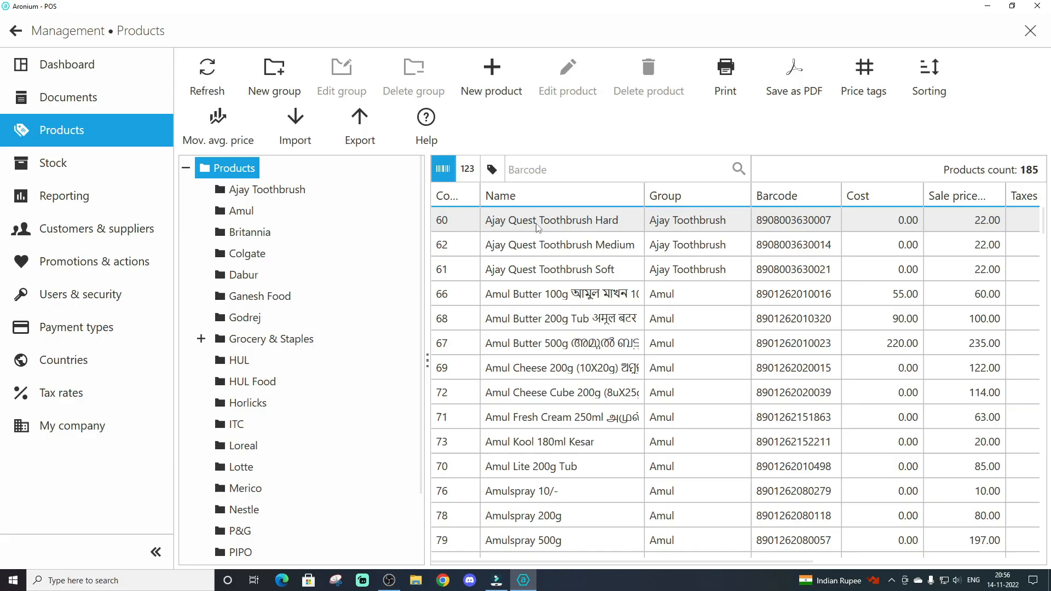
pyautogui.click(545, 323)
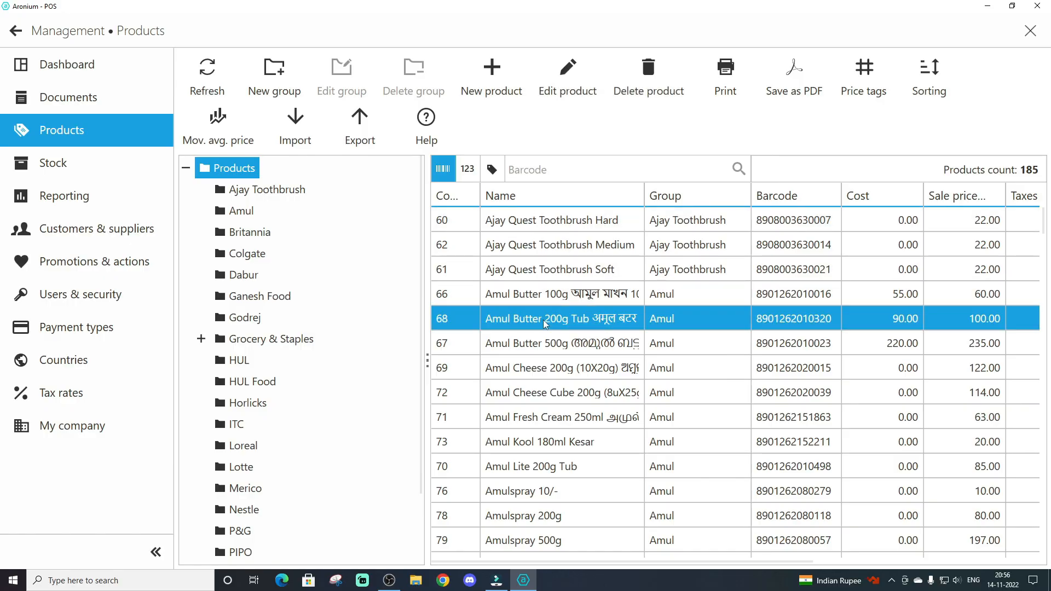
pyautogui.doubleClick(545, 323)
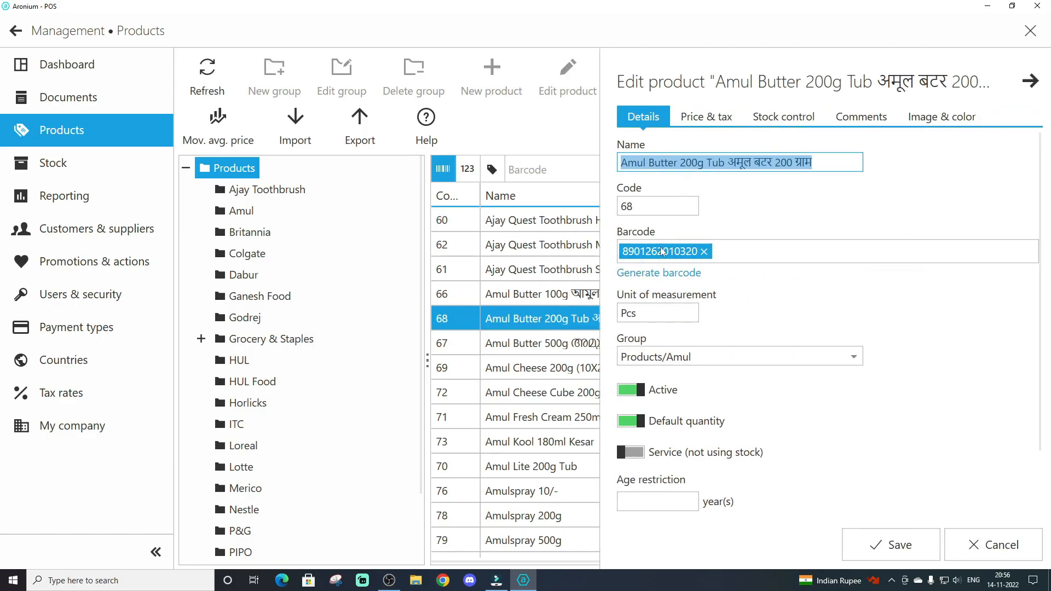
# Add 1001 as an additional barcode to the Amul Butter 200g Tub product, save it, and recheck the saved product details
pyautogui.click(741, 252)
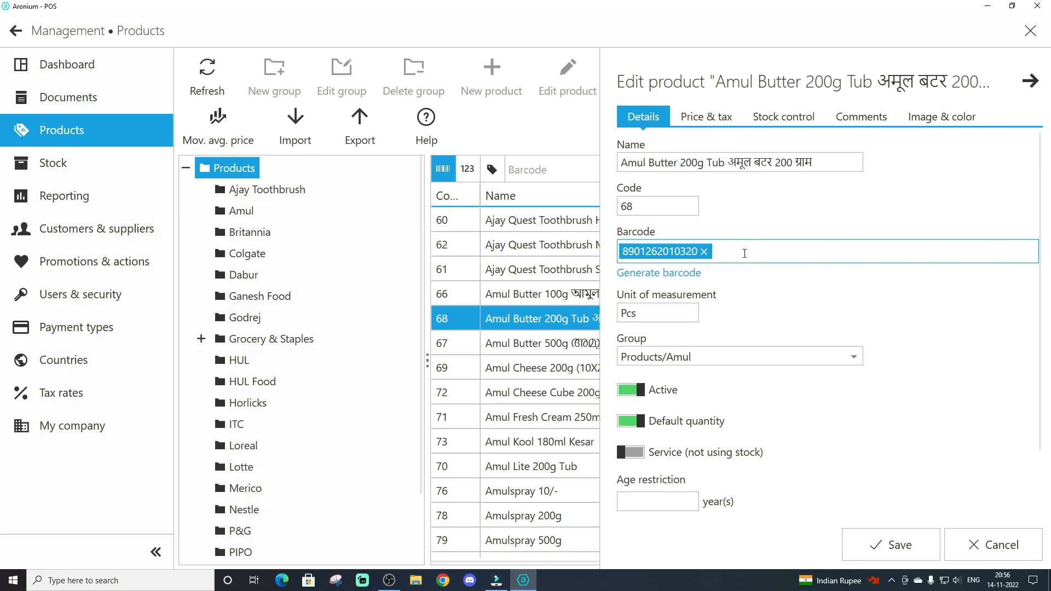
pyautogui.write('1001')
pyautogui.click(862, 542)
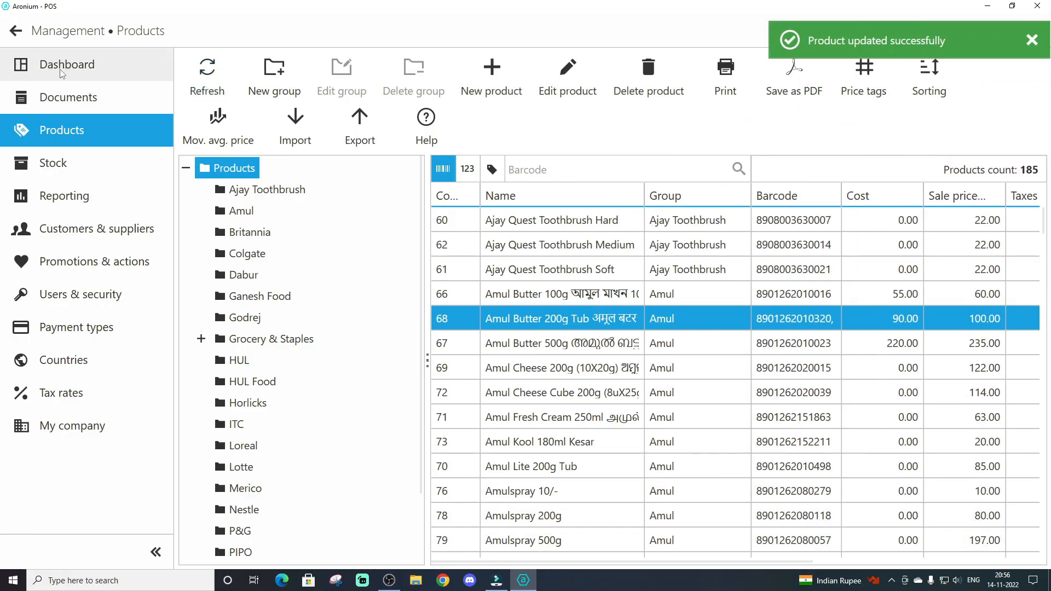
pyautogui.doubleClick(651, 326)
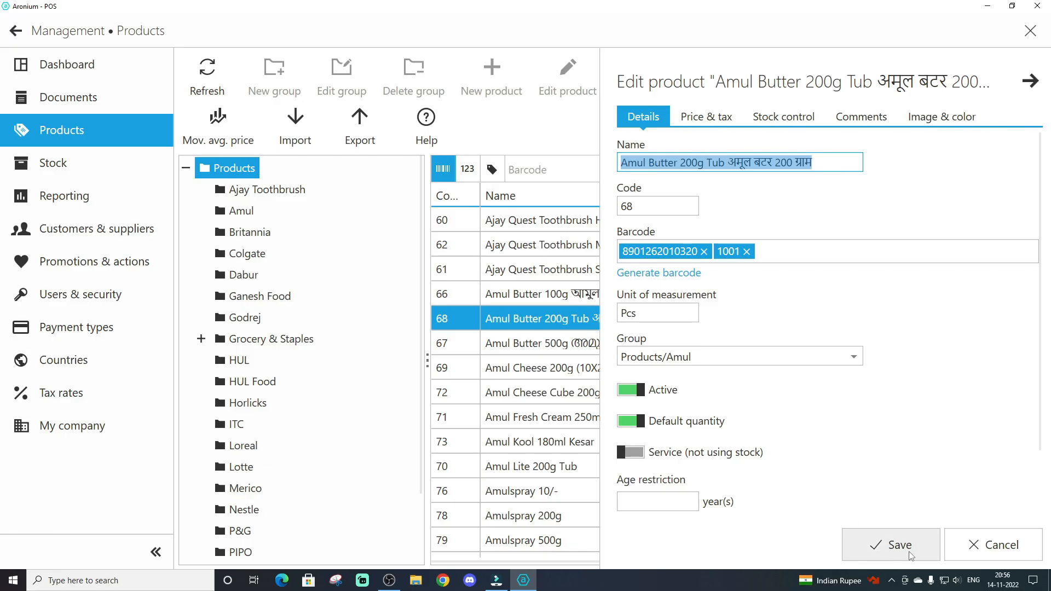
pyautogui.click(892, 545)
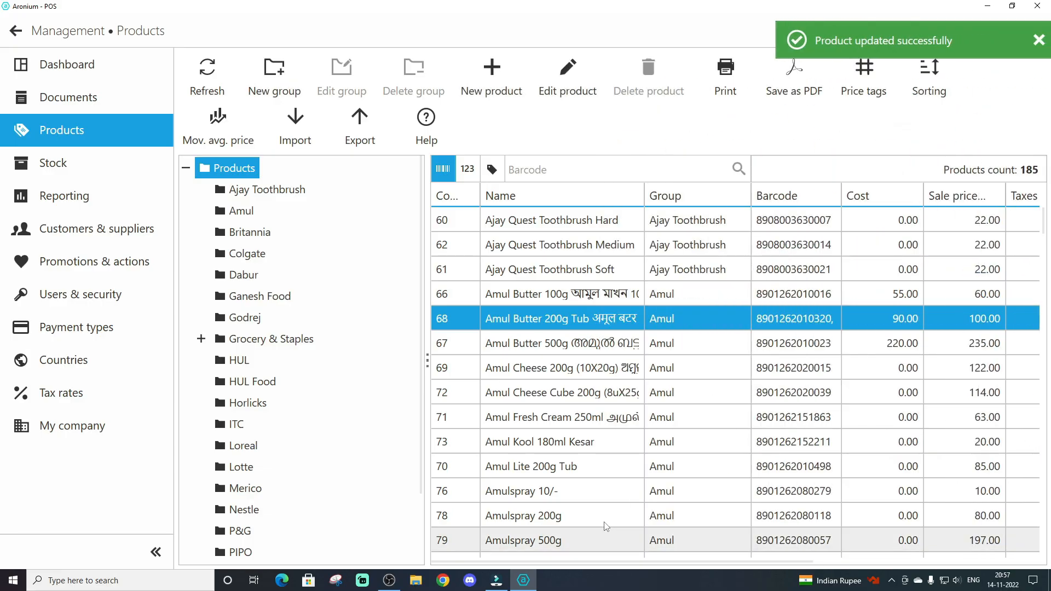
# Return to the sales screen and add five Amul Butter 200g Tub units to the sale using barcode 1001
pyautogui.click(18, 32)
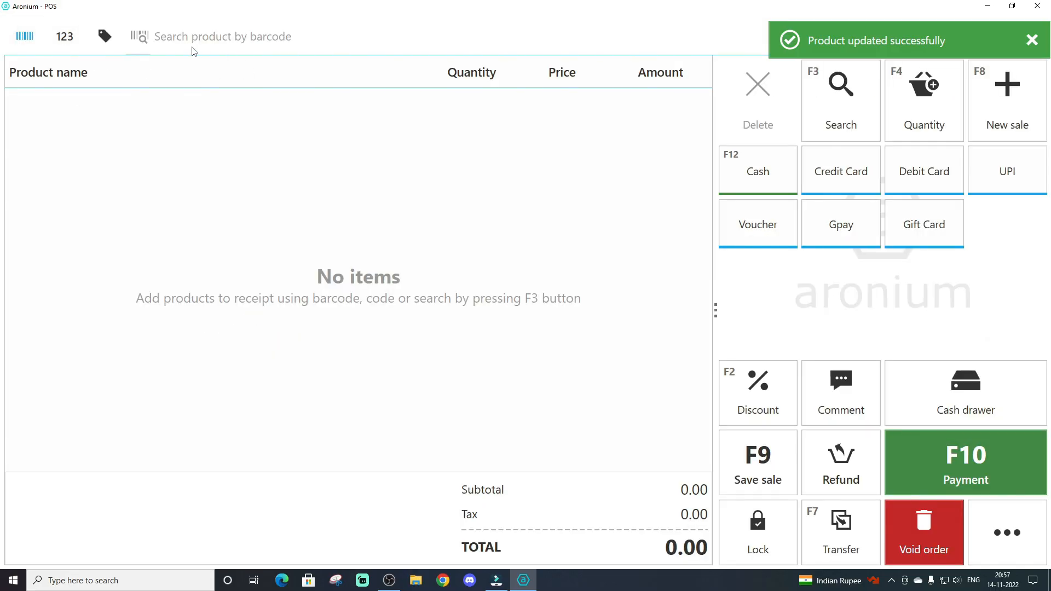
pyautogui.write('1001')
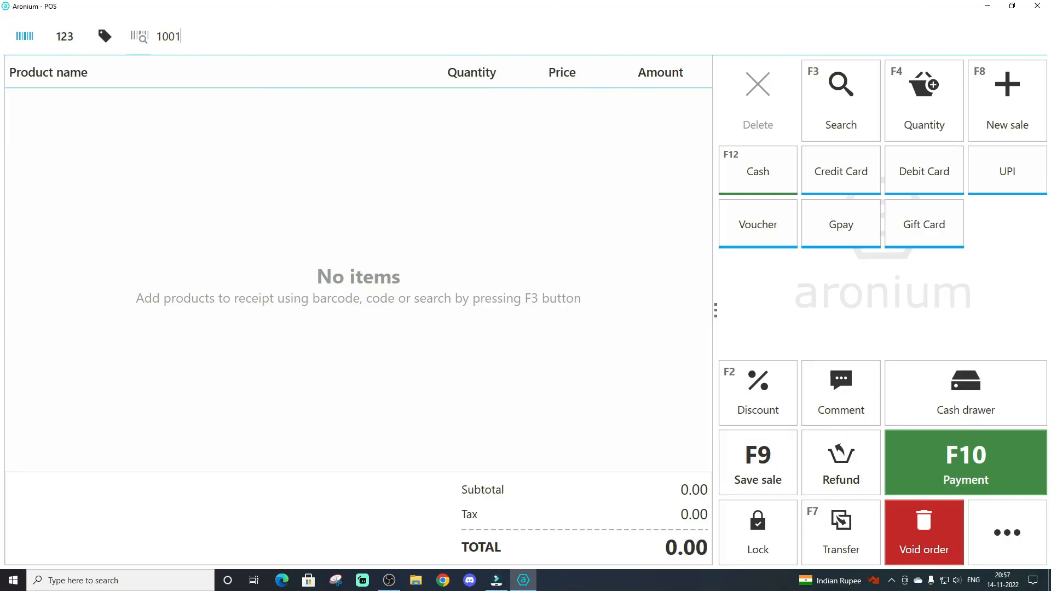
pyautogui.press('Return')
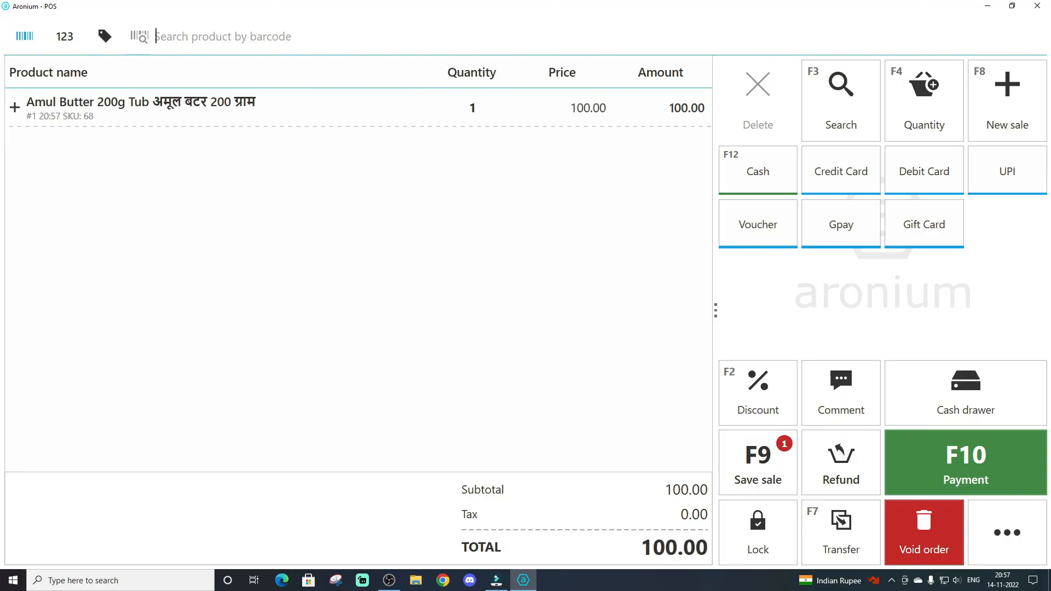
pyautogui.write('1001')
pyautogui.press('Return')
pyautogui.write('1001')
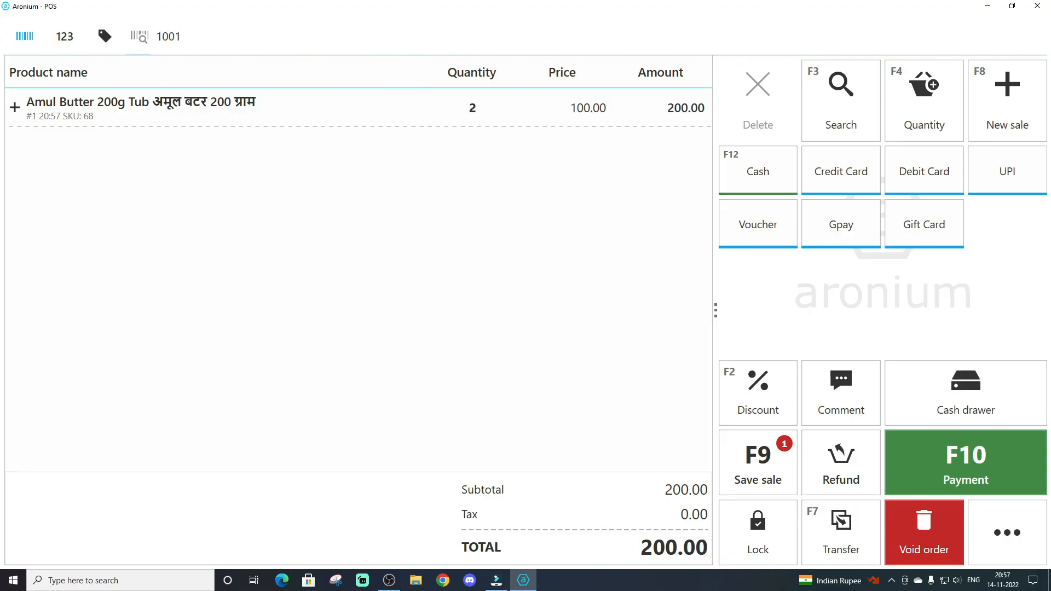
pyautogui.press('Return')
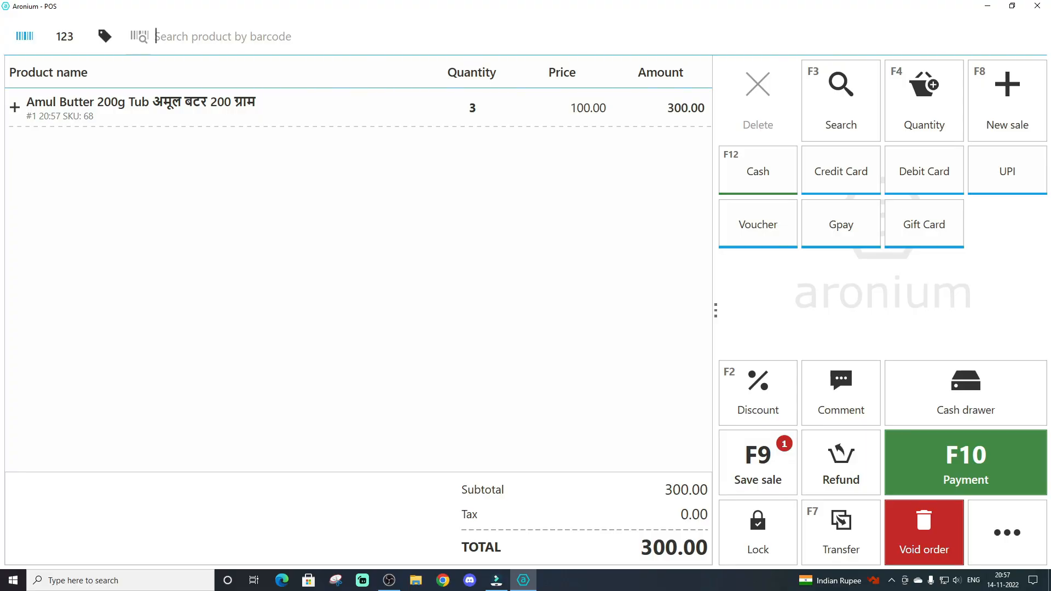
pyautogui.write('100')
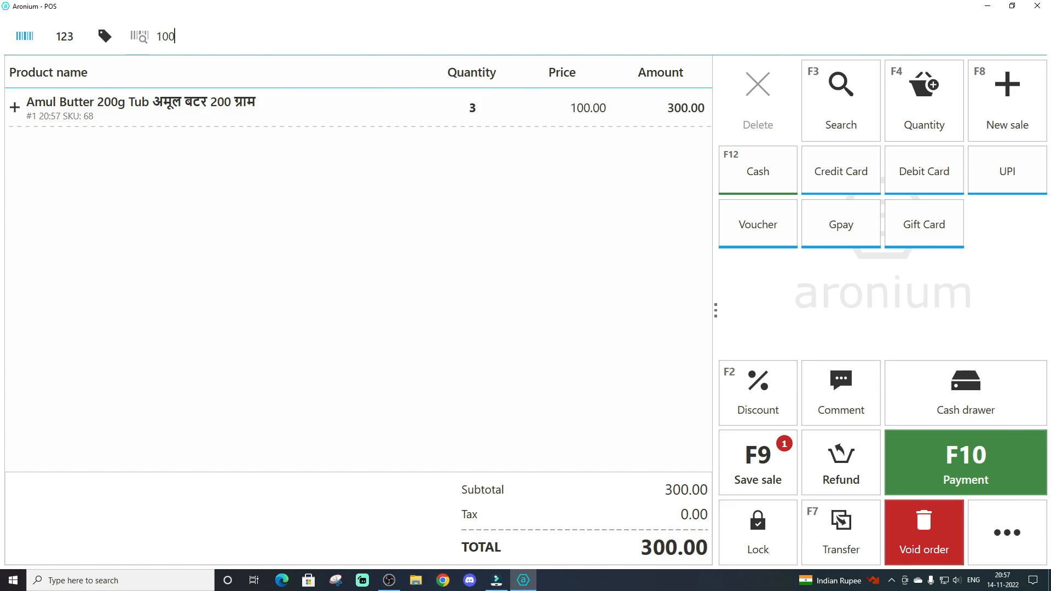
pyautogui.press('Return')
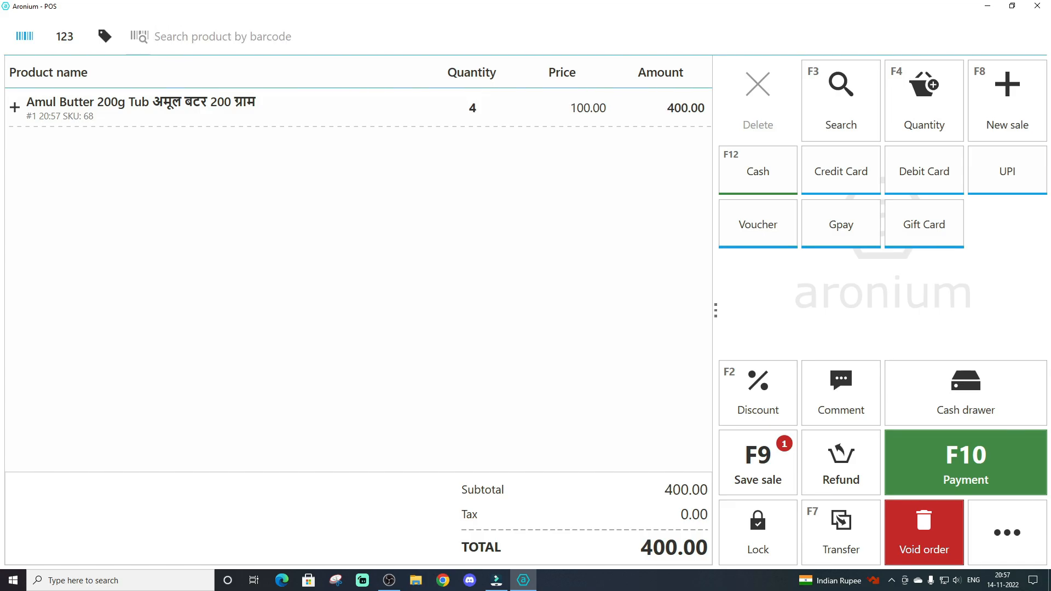
pyautogui.write('1001')
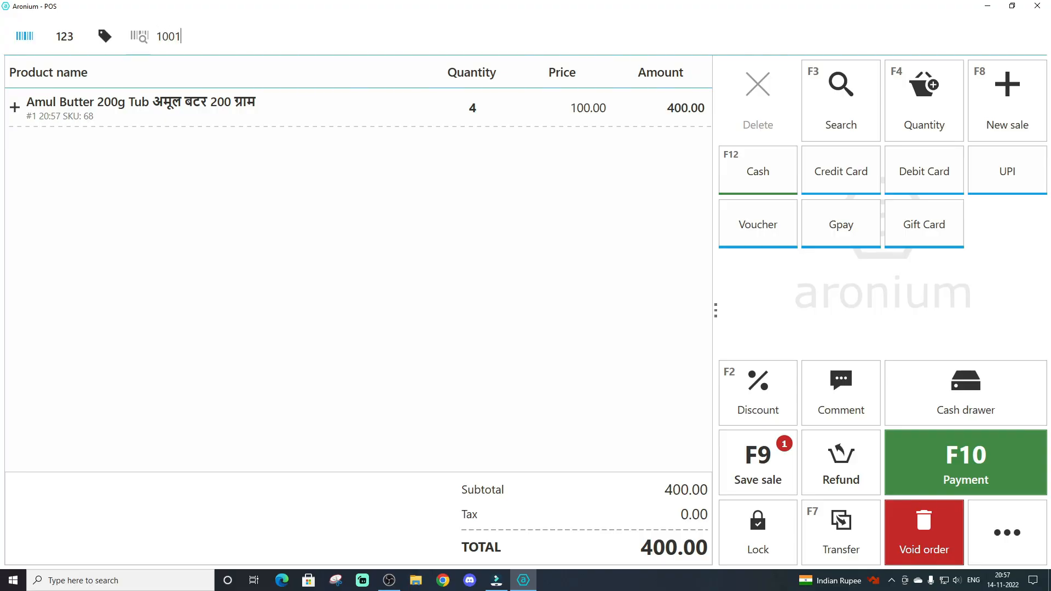
pyautogui.press('Return')
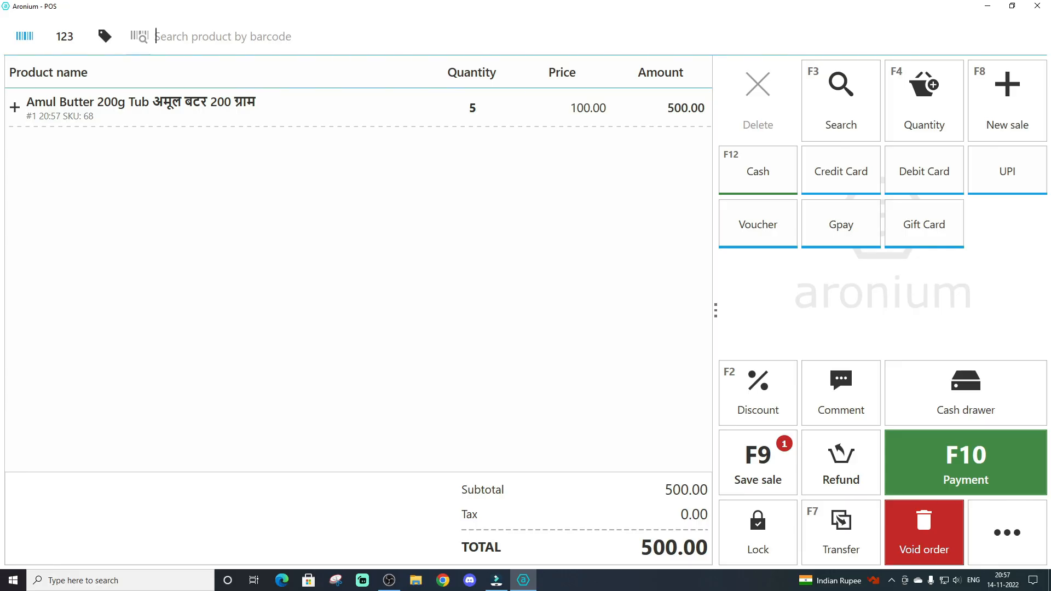
# Search products by name for "moo" and add Moong Dal (Grade-2) to the sale with a quantity of 2.5
pyautogui.press('F3')
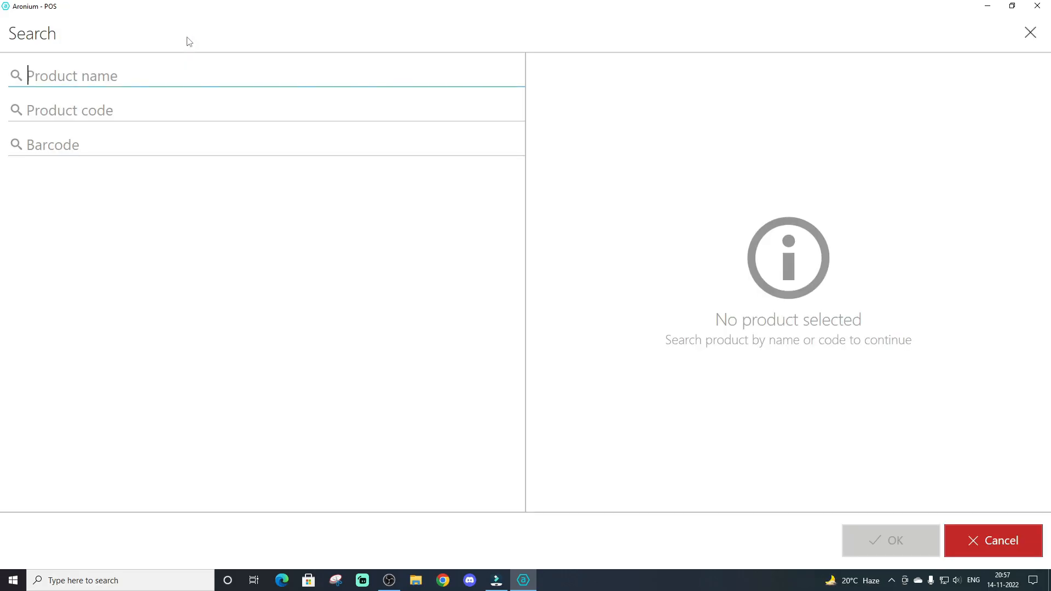
pyautogui.write('moo')
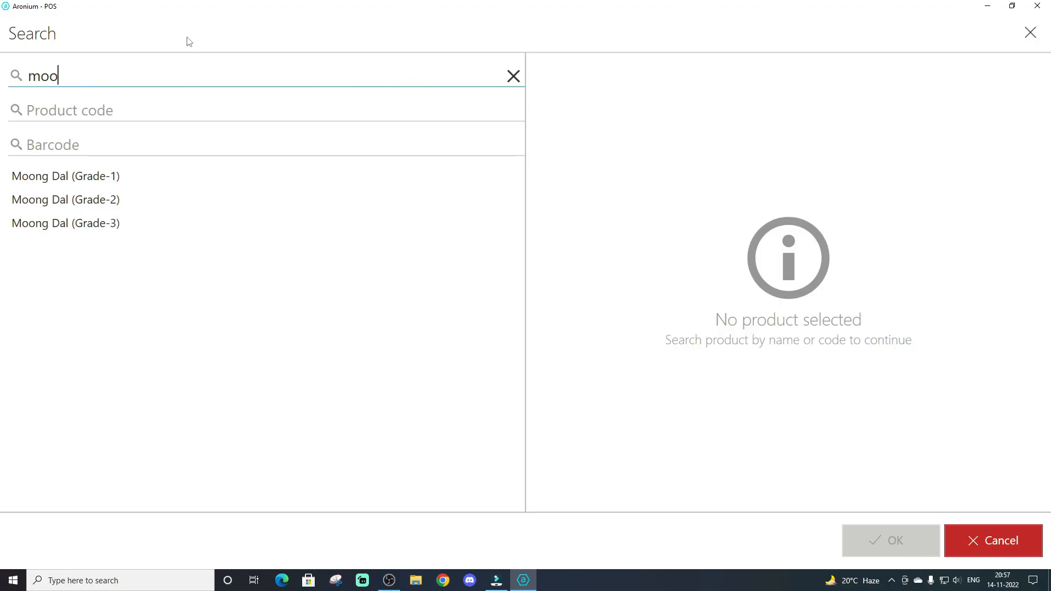
pyautogui.press('Down')
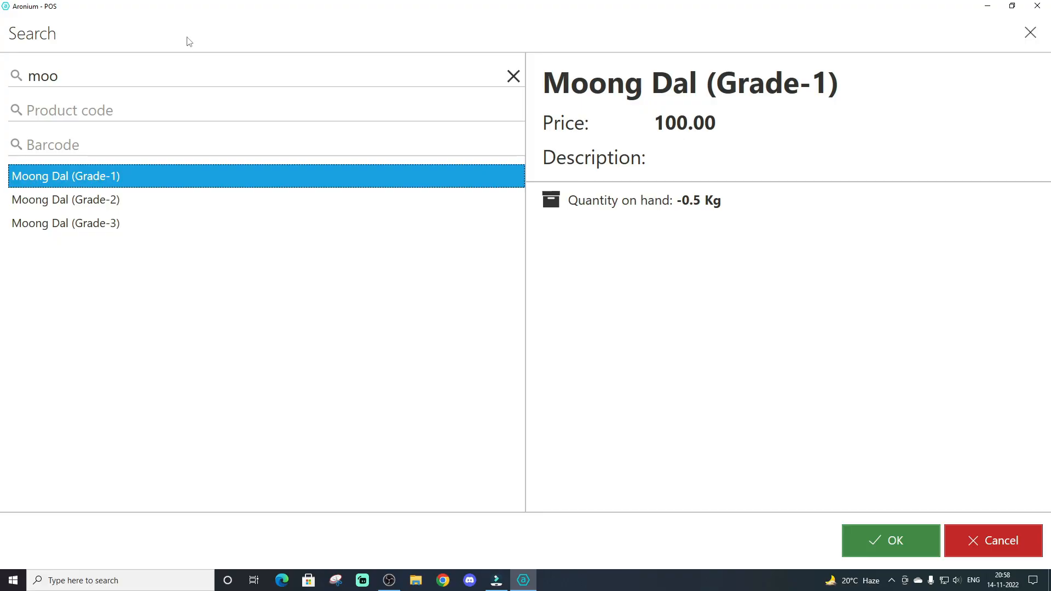
pyautogui.press('Down')
pyautogui.press('Up')
pyautogui.press('Down')
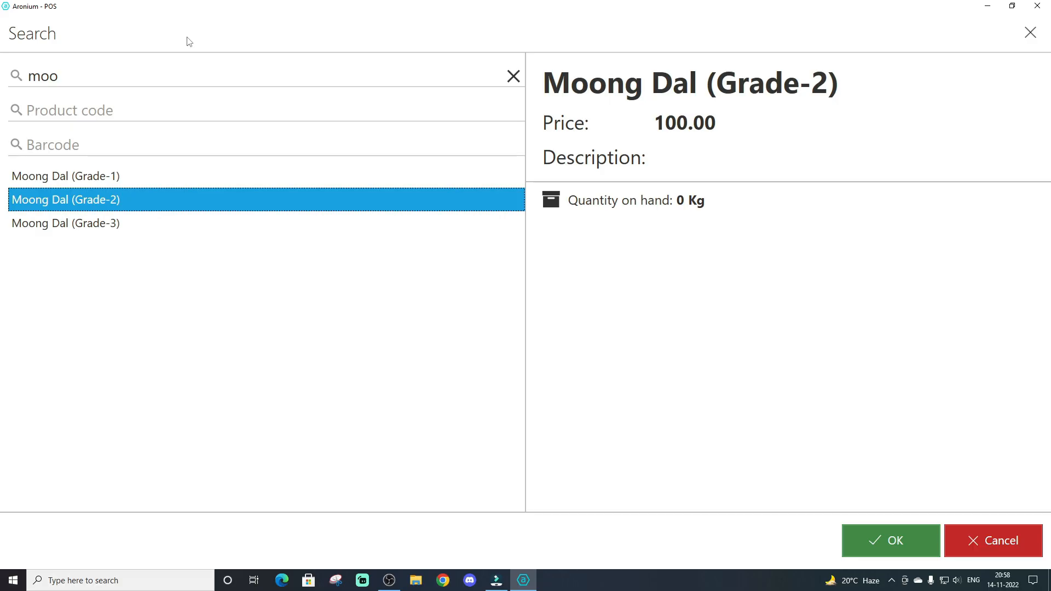
pyautogui.press('Return')
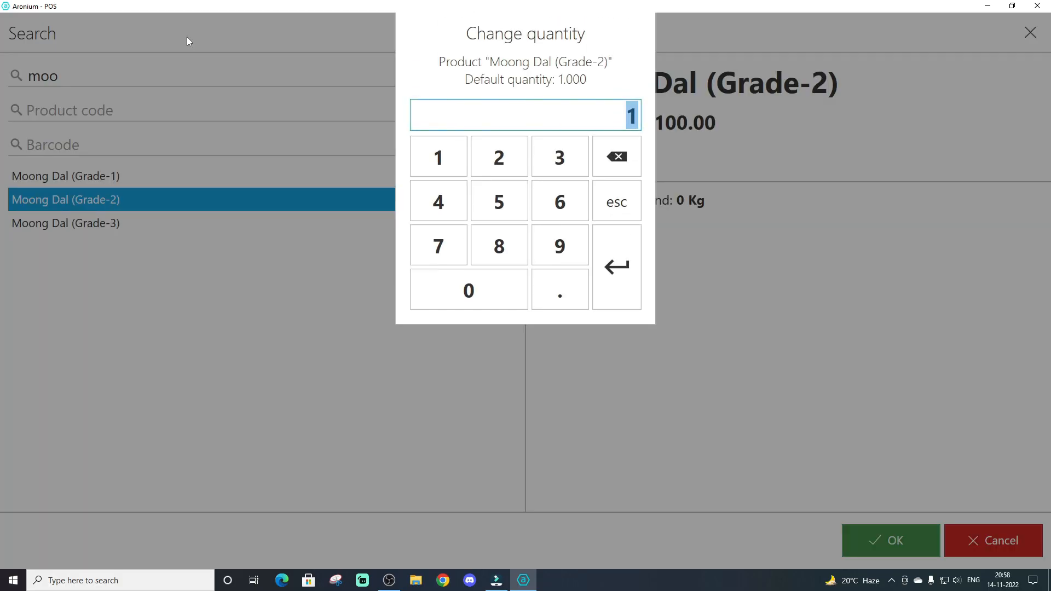
pyautogui.write('2.5')
pyautogui.press('Return')
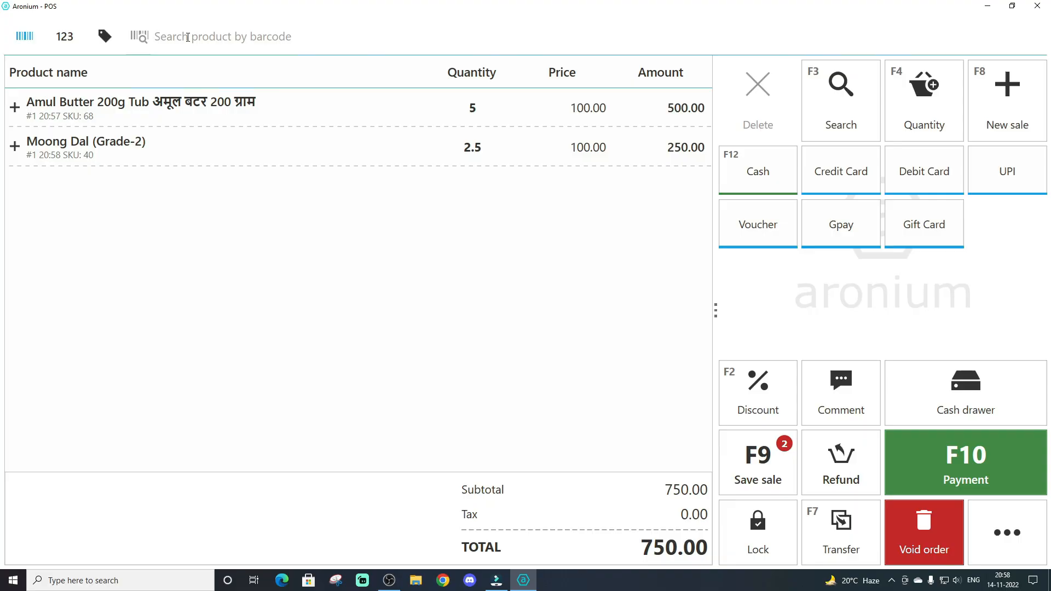
# Search products by name for "britanni" and add Britannia Bour Bon 150g to the sale
pyautogui.press('F3')
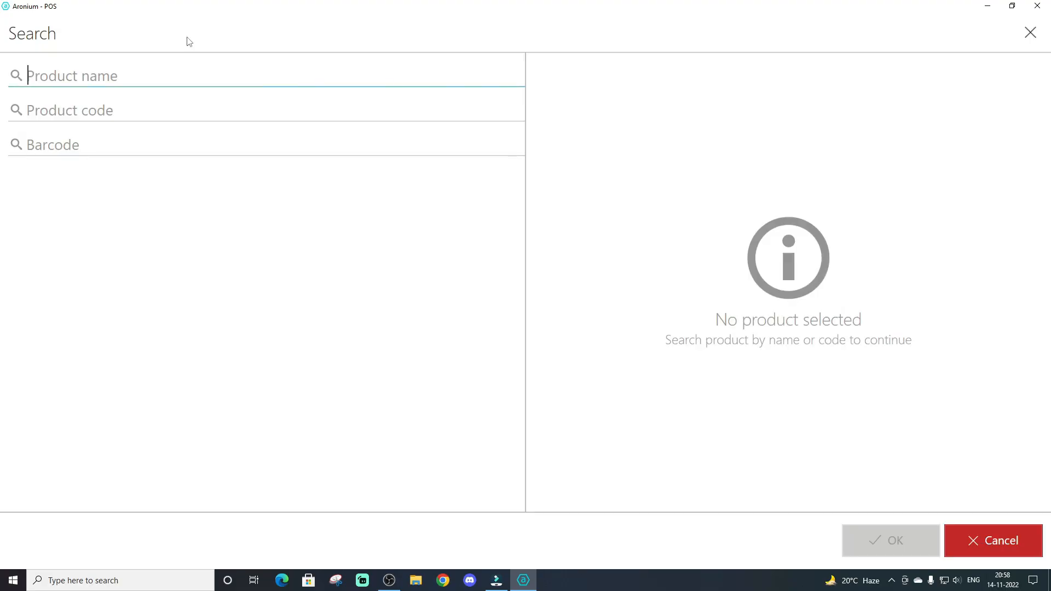
pyautogui.write('brita')
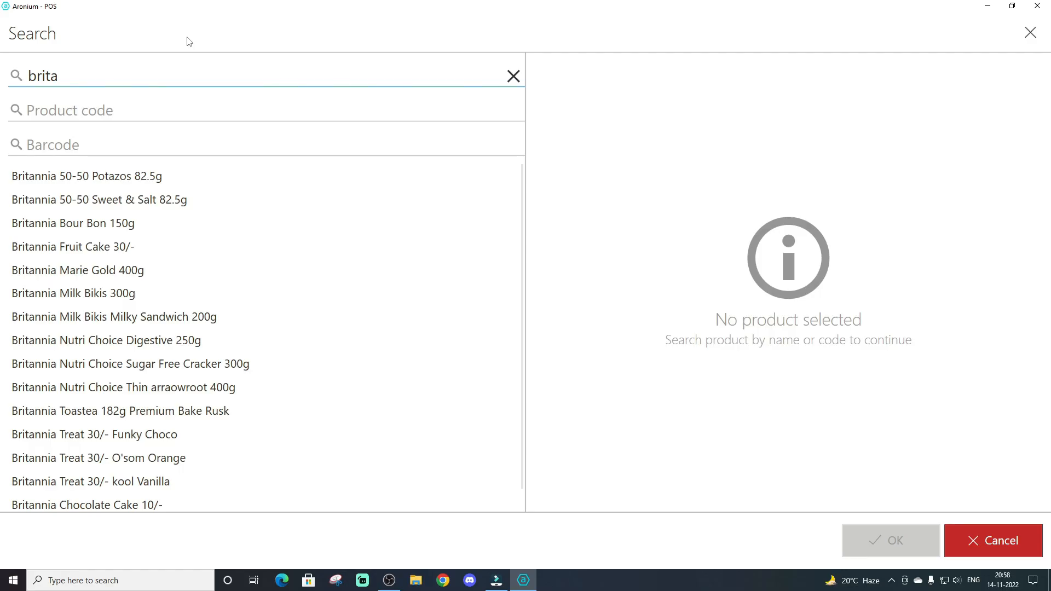
pyautogui.write('nni')
pyautogui.press('Down')
pyautogui.press('Down')
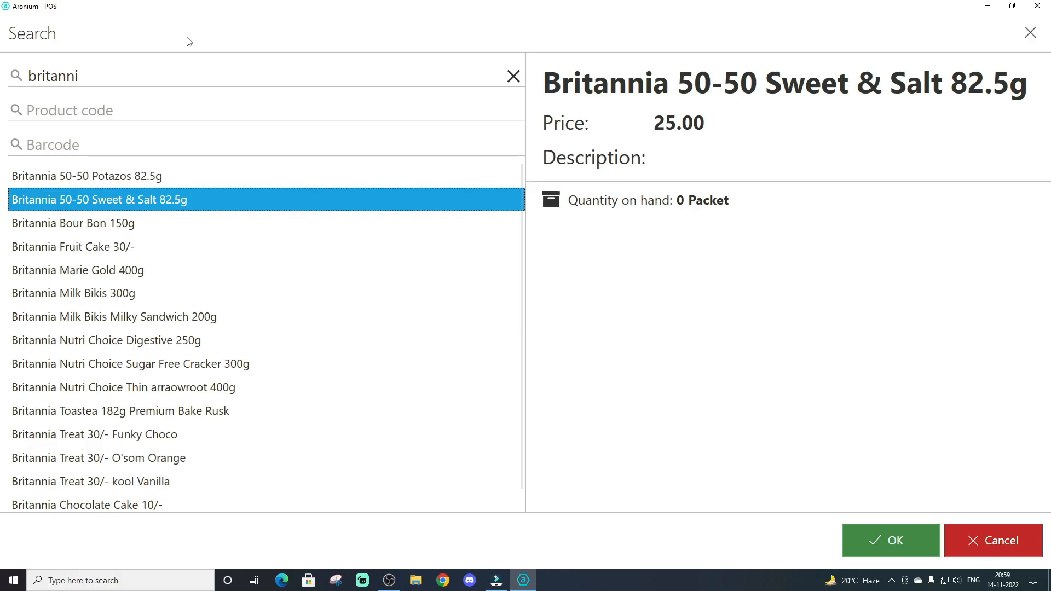
pyautogui.press('Down')
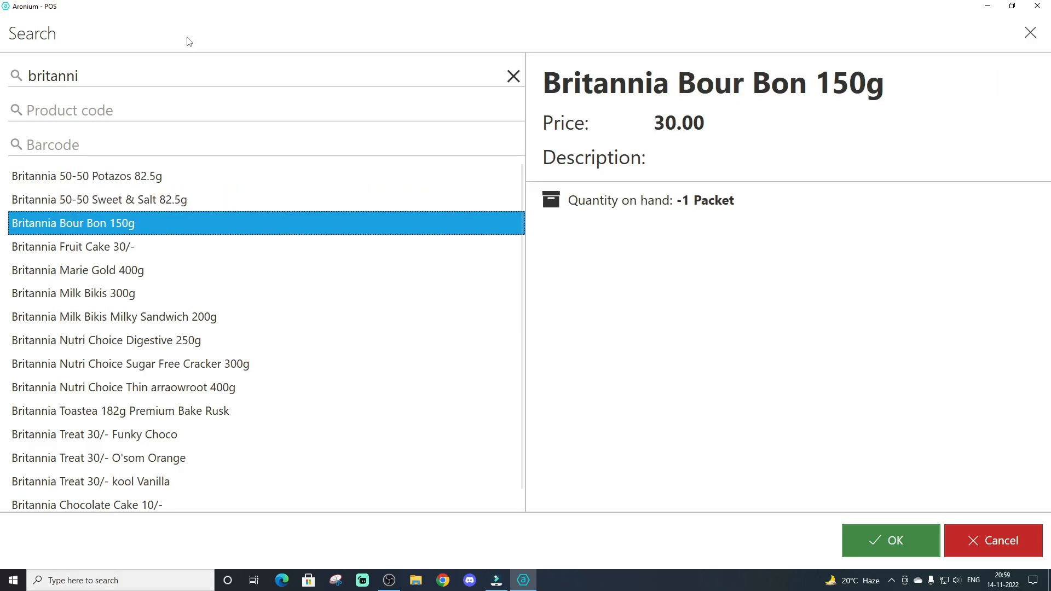
pyautogui.press('Return')
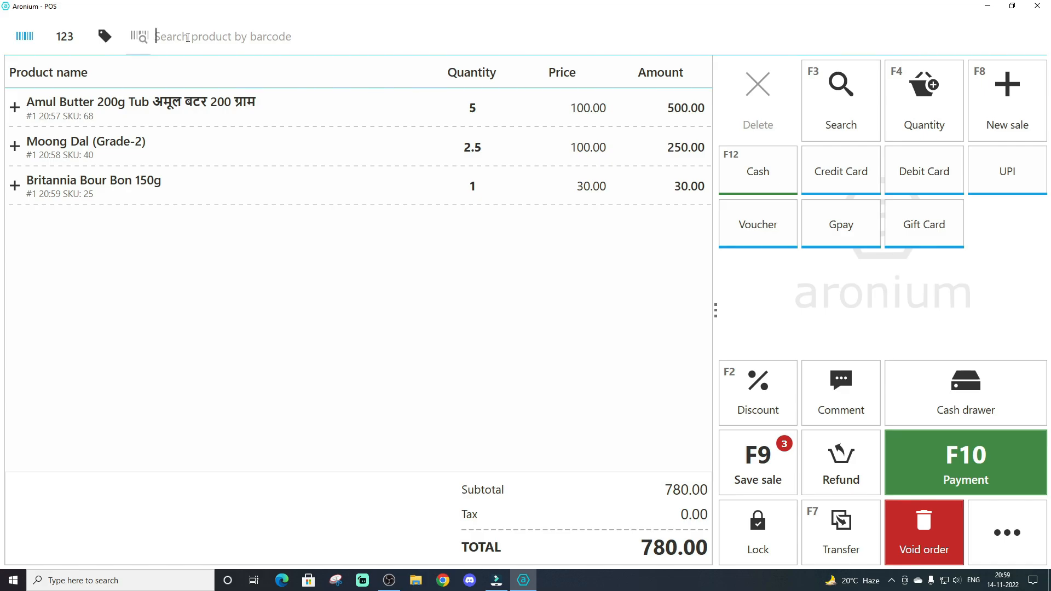
# Add one more Amul Butter 200g Tub to the sale using barcode 1001
pyautogui.write('1001')
pyautogui.press('Return')
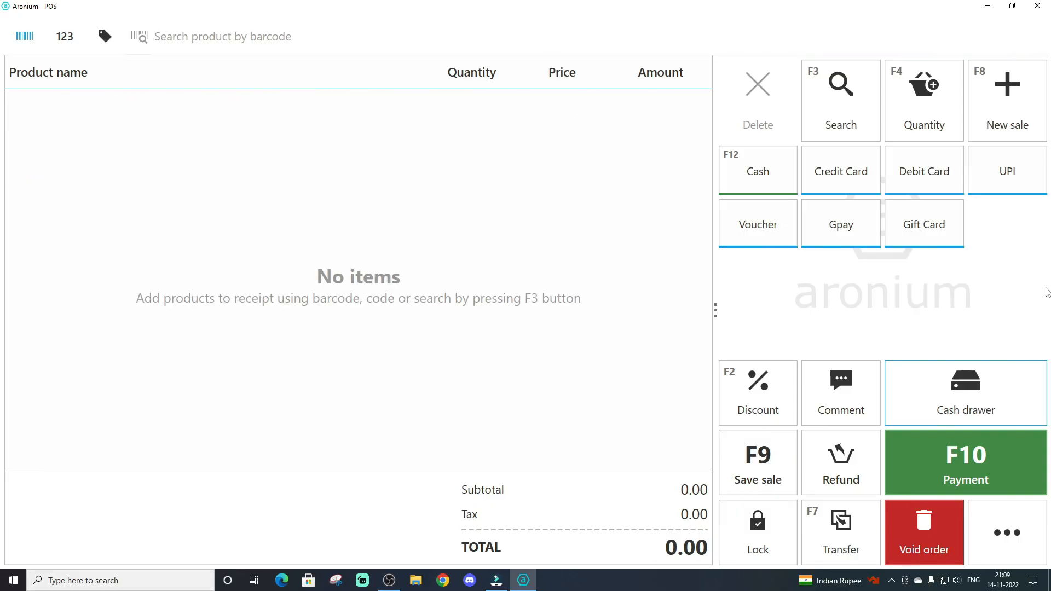
# Try to open the cash drawer from the empty sale
pyautogui.click(990, 394)
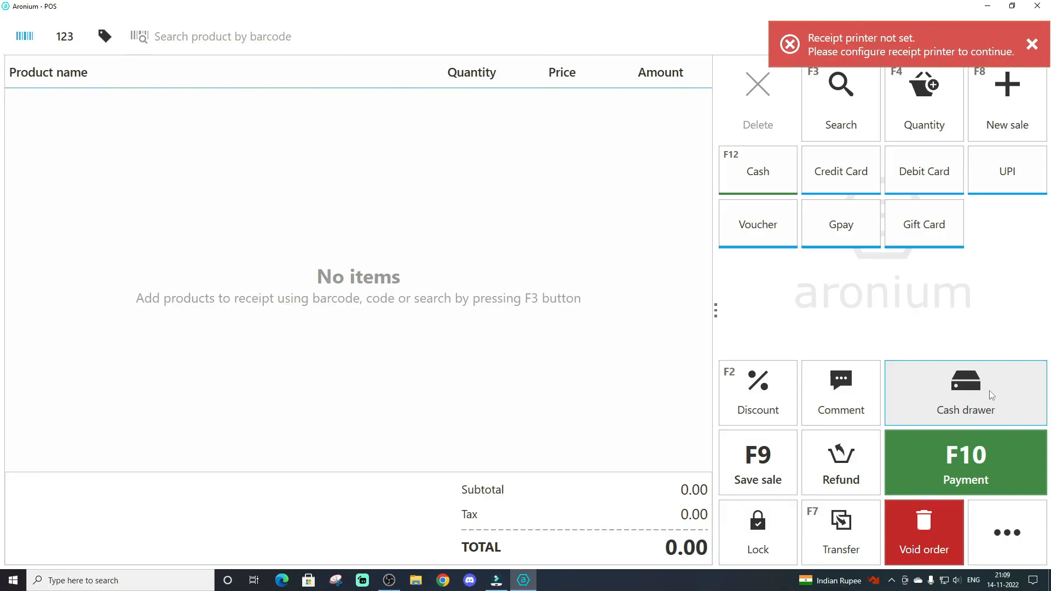